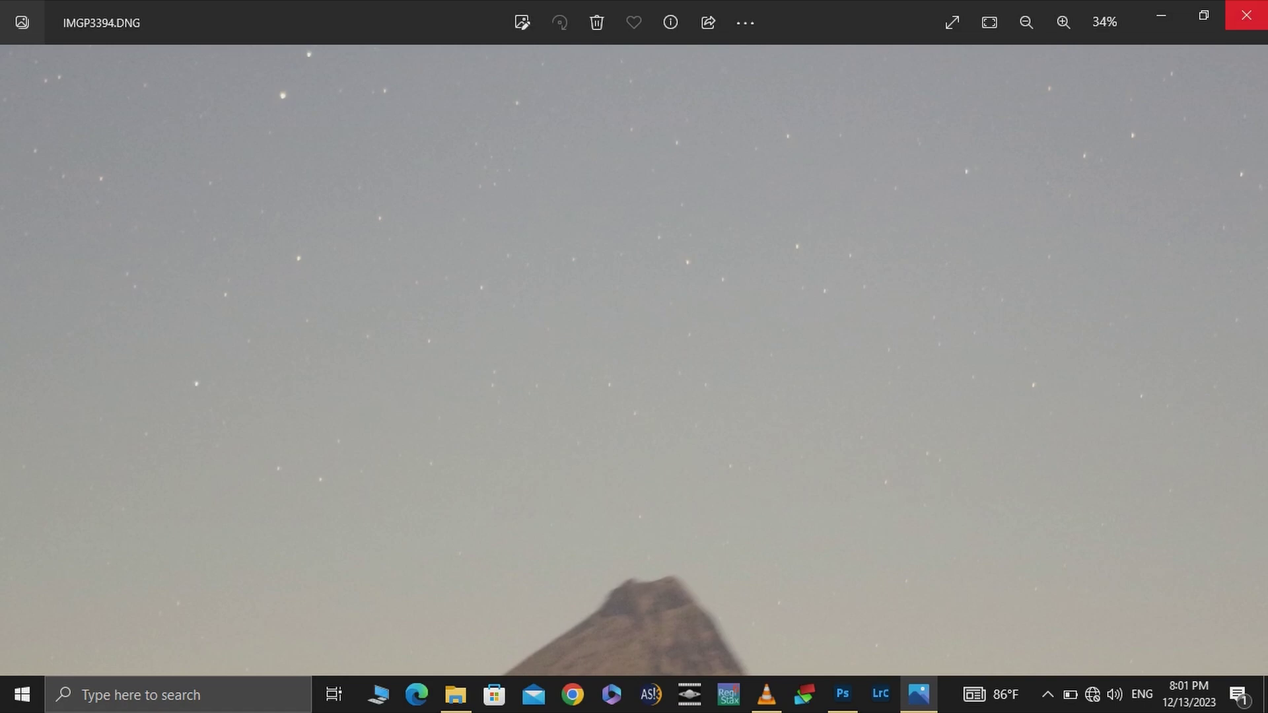
# - Open IMGP3392 in place of the current photo, inspect the mountain and star trails up close, and close it
pyautogui.click(1247, 15)
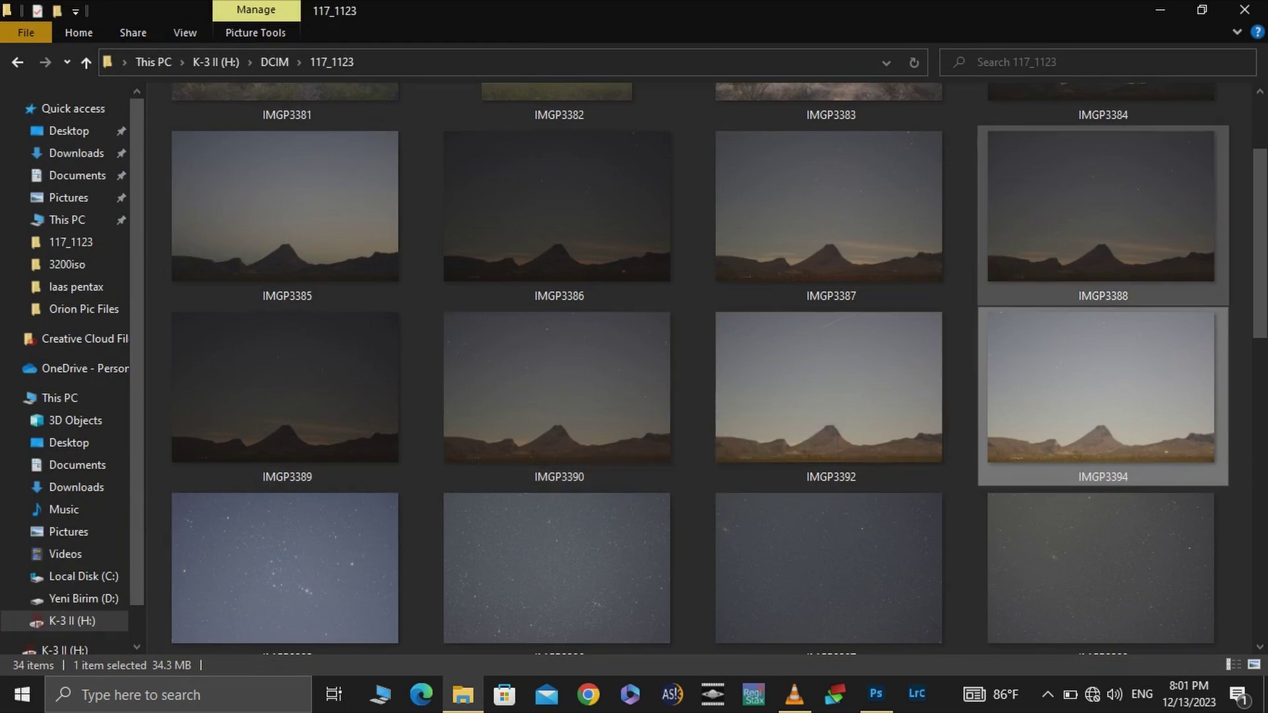
pyautogui.doubleClick(830, 387)
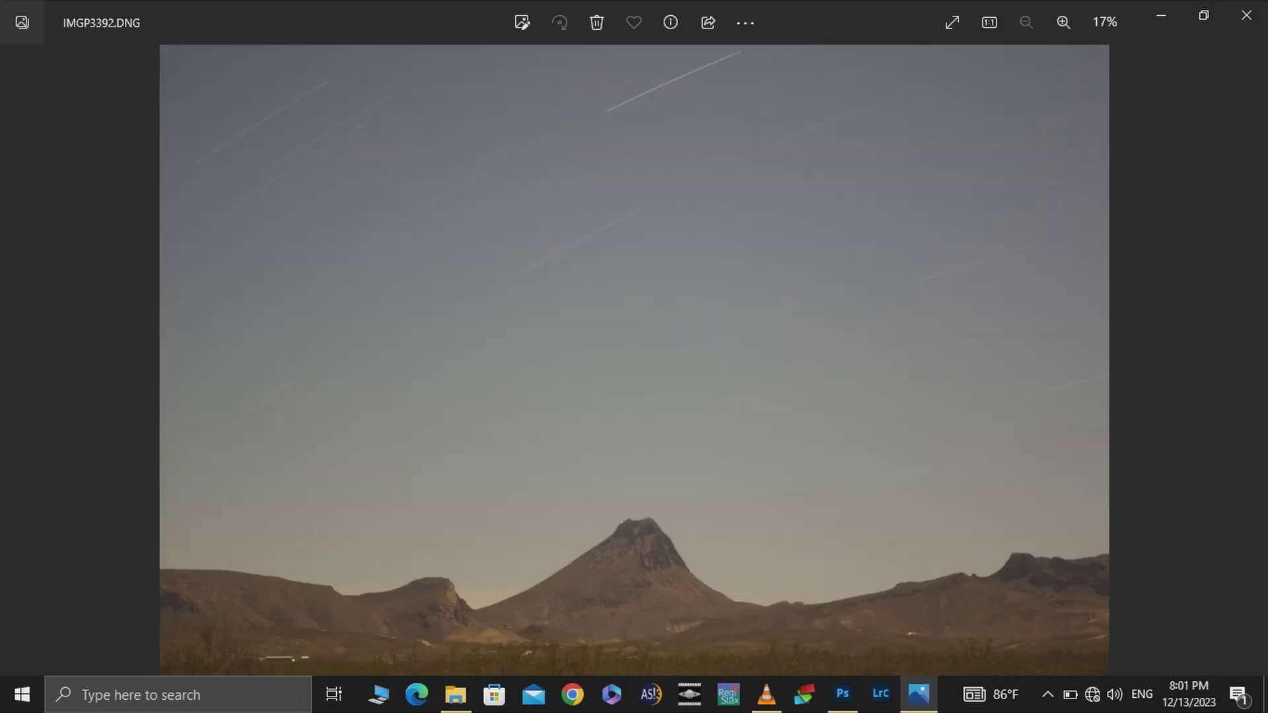
pyautogui.doubleClick(648, 520)
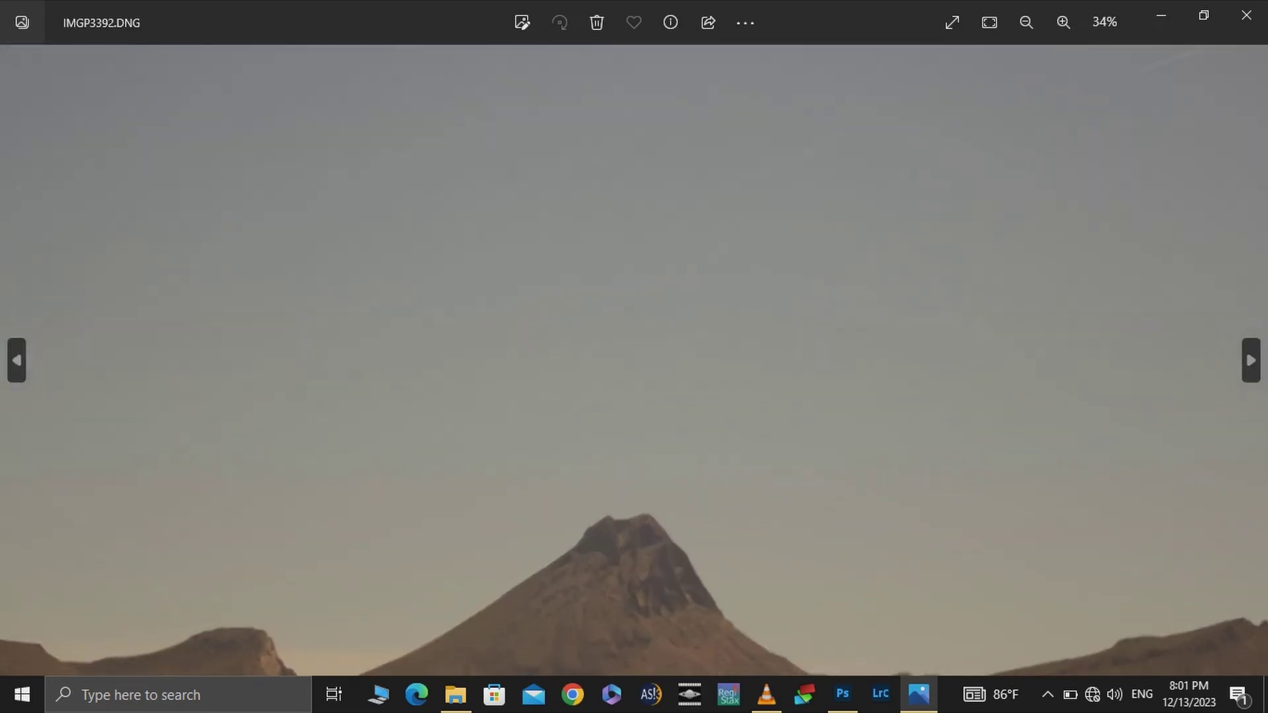
pyautogui.moveTo(648, 521); pyautogui.dragTo(647, 363)
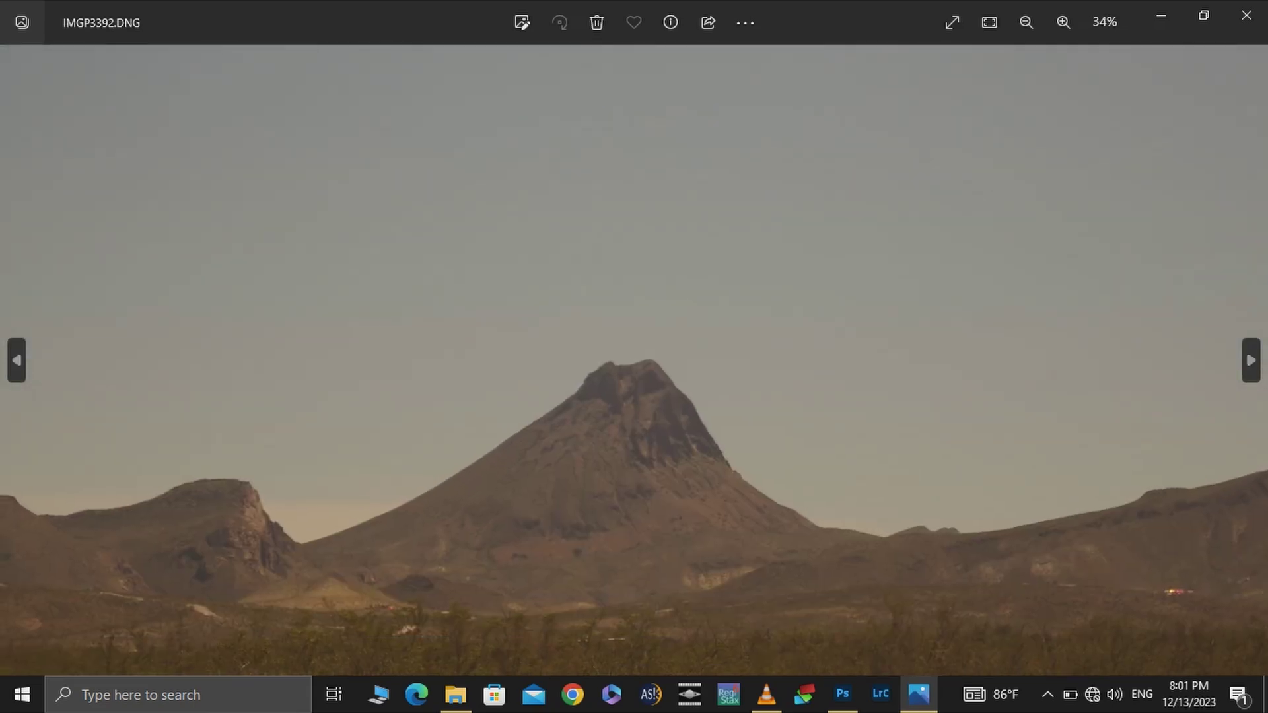
pyautogui.scroll(1, 645, 401)
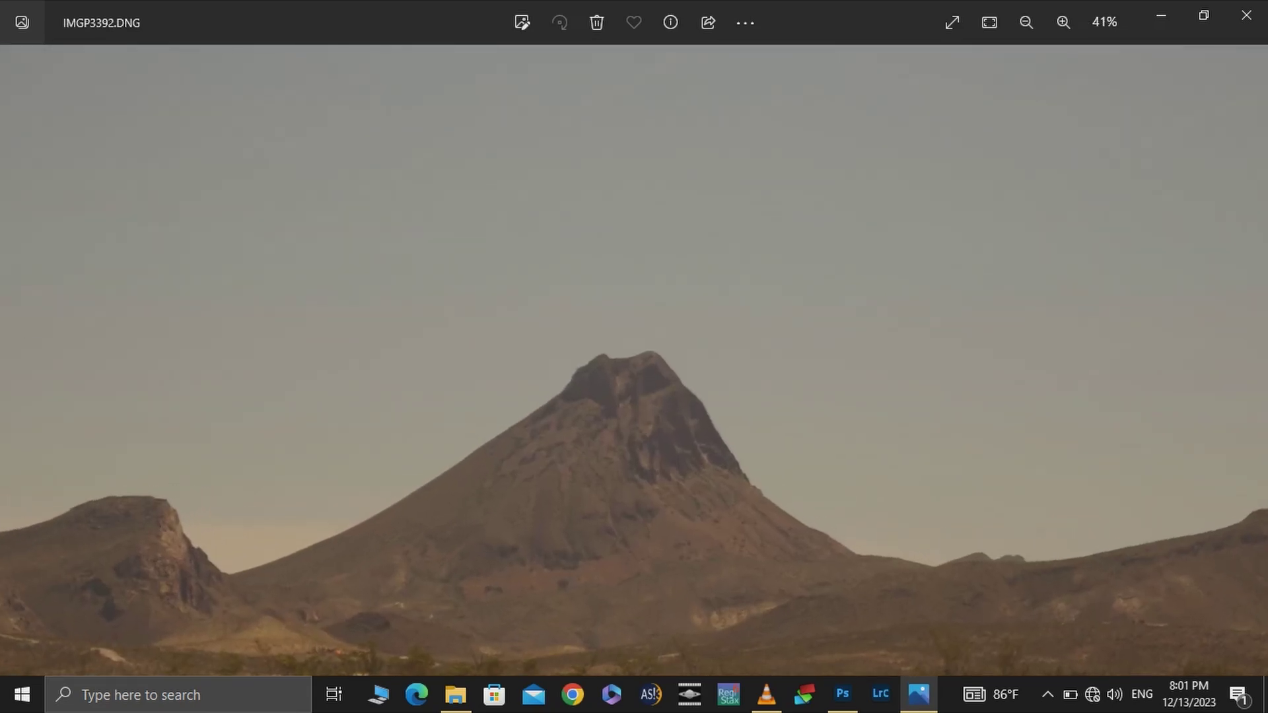
pyautogui.hotkey('ctrl', '-')
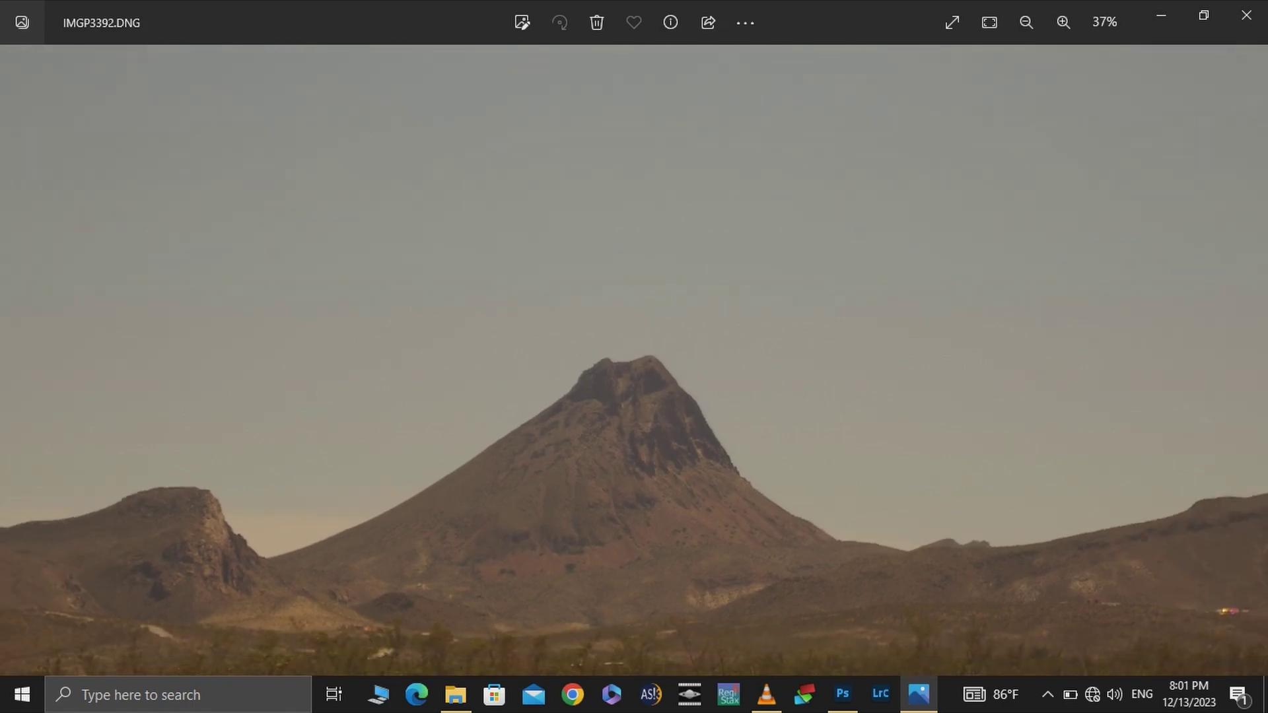
pyautogui.hotkey('ctrl', '-')
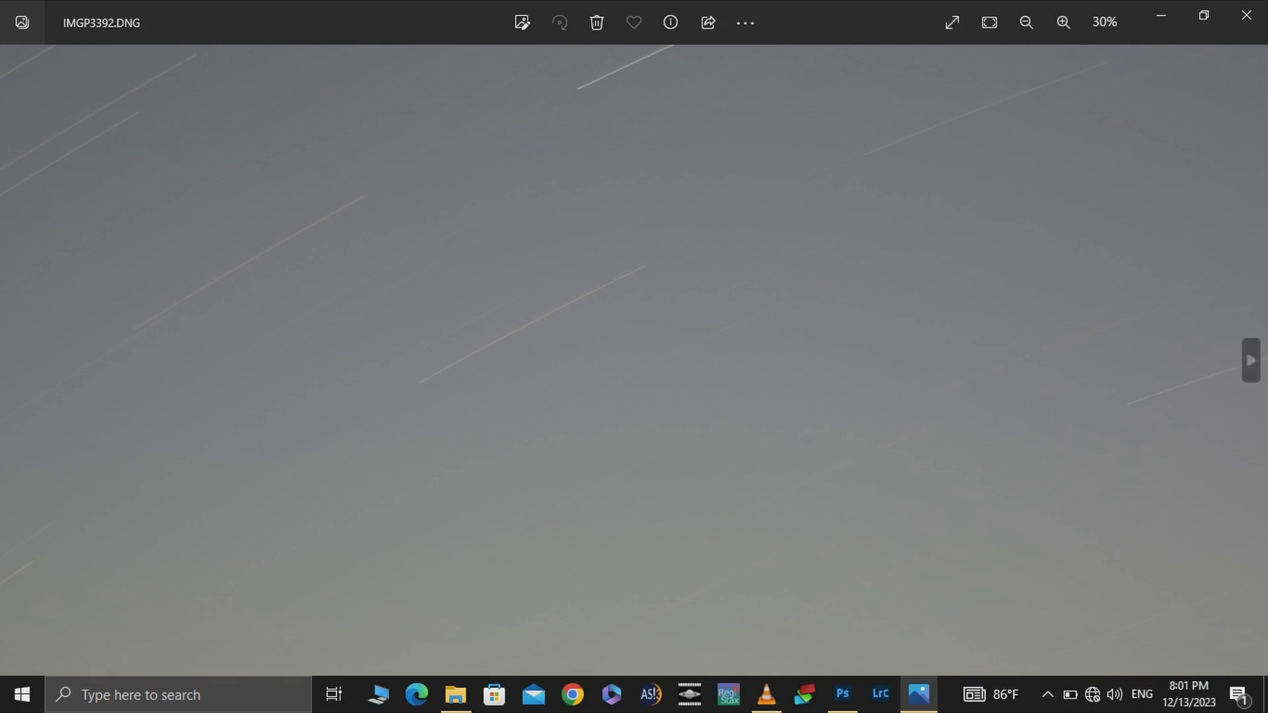
pyautogui.click(1247, 15)
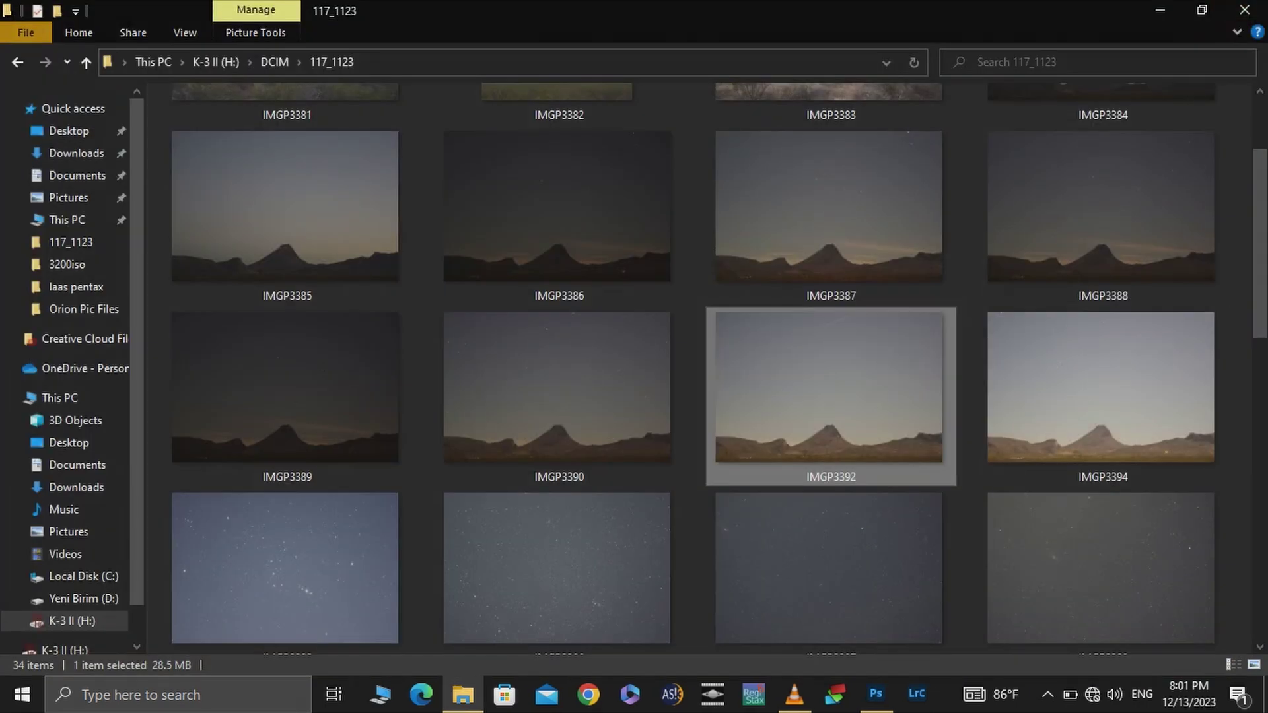
# - Open IMGP3401 from the 117_1123 folder, inspect the nebula and surrounding stars up close, and close the photo
pyautogui.click(1102, 396)
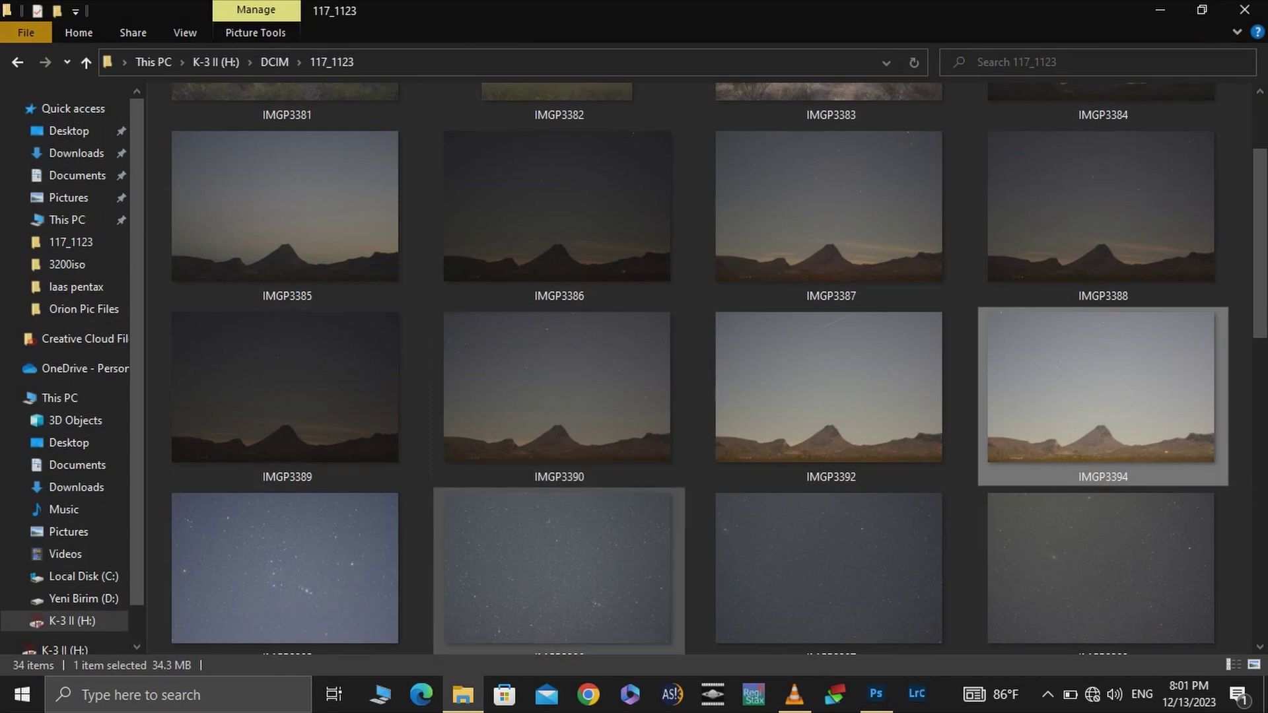
pyautogui.scroll(-4, 1070, 304)
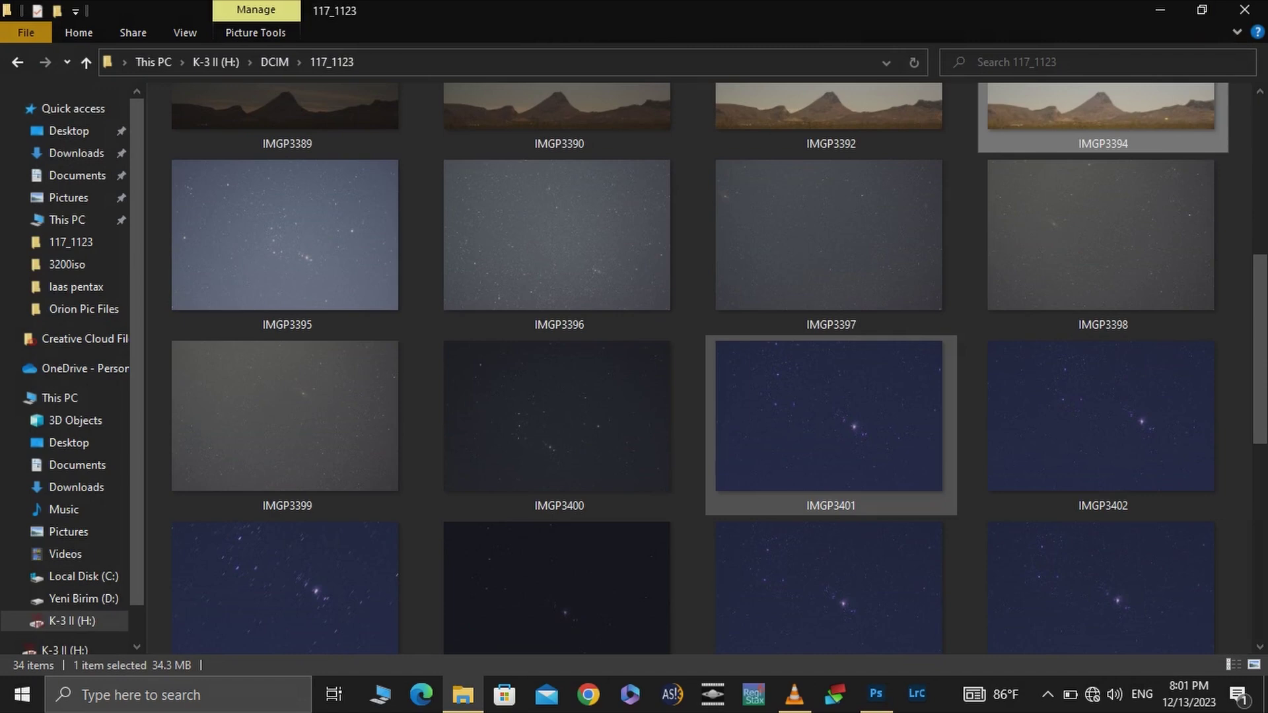
pyautogui.click(829, 416)
pyautogui.press('Return')
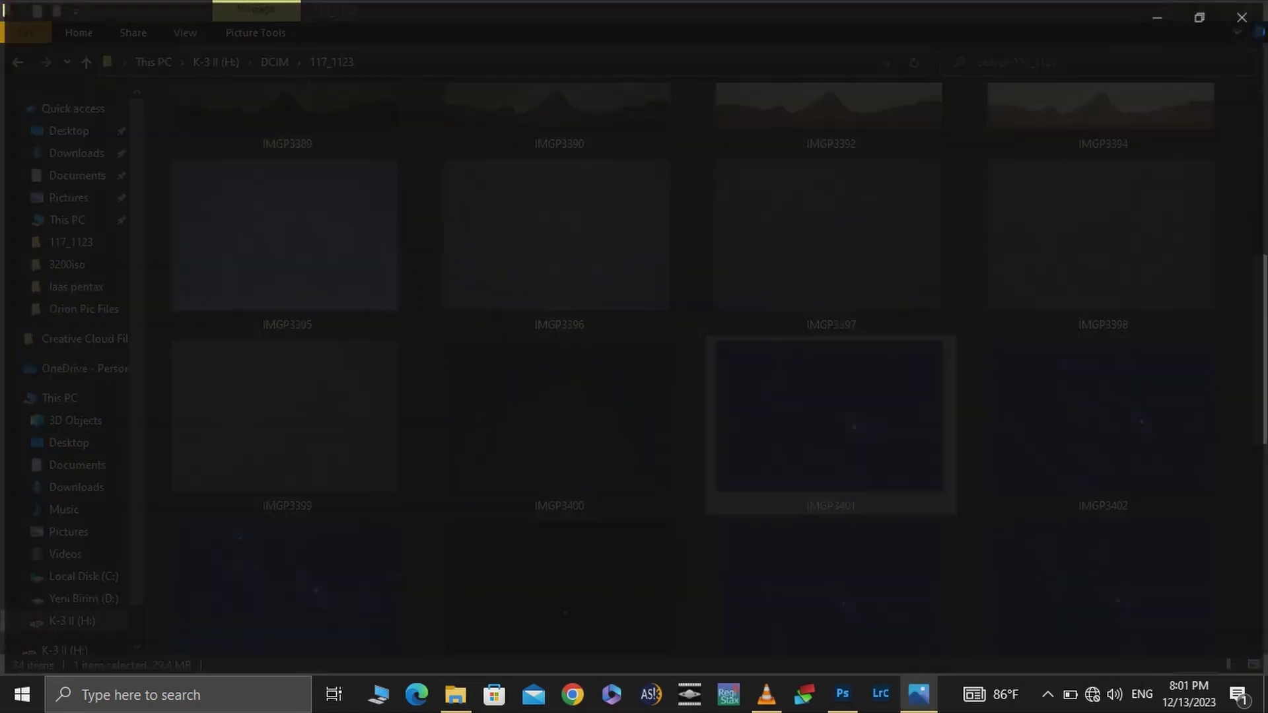
pyautogui.scroll(2, 745, 423)
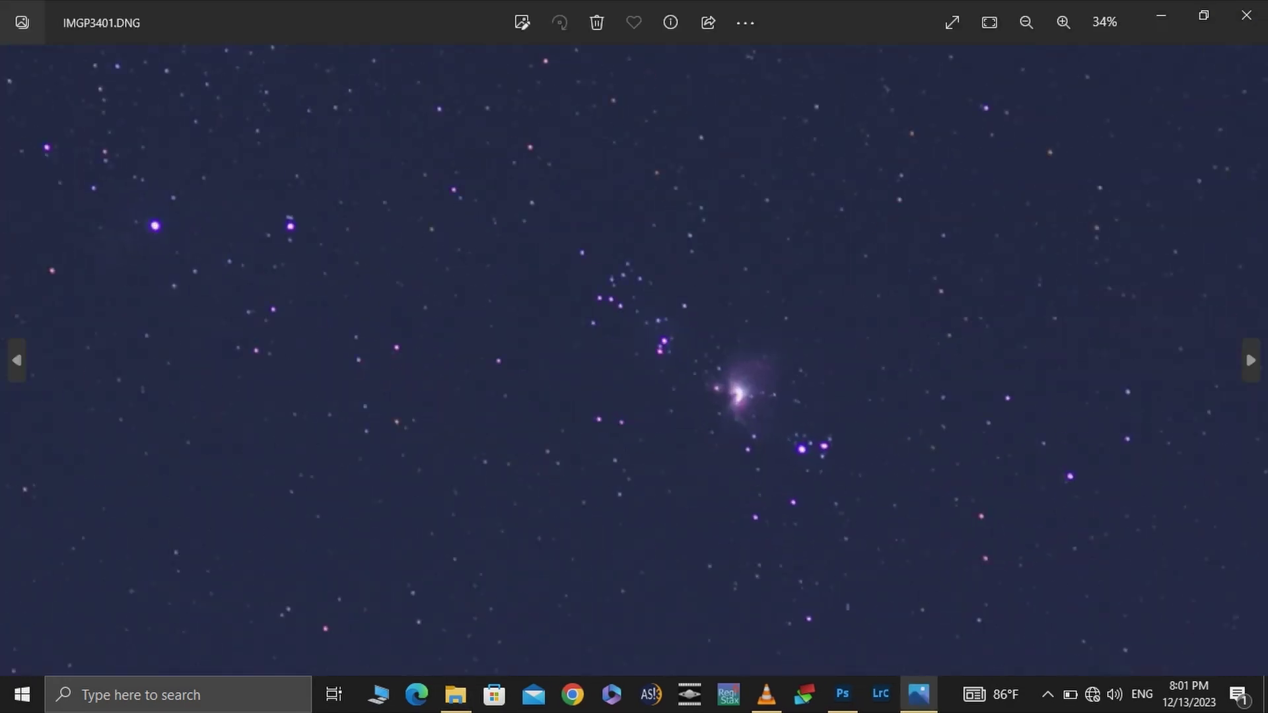
pyautogui.scroll(-2, 746, 423)
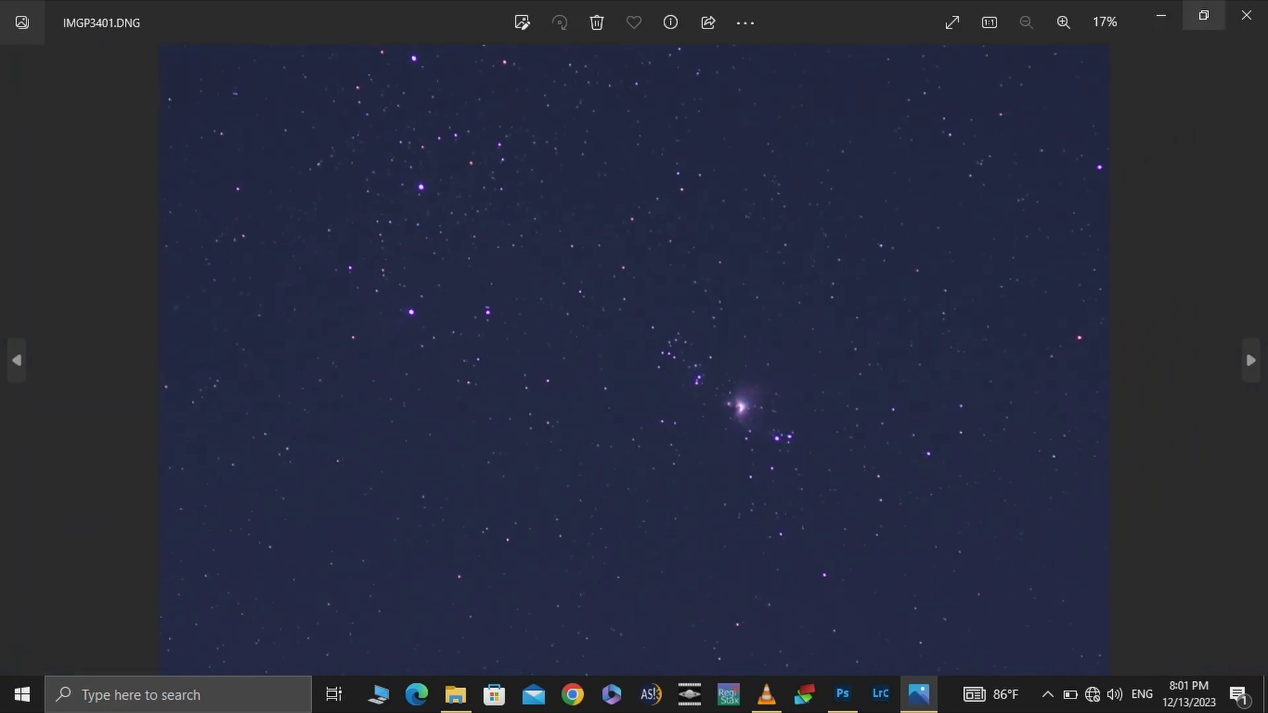
pyautogui.click(1247, 14)
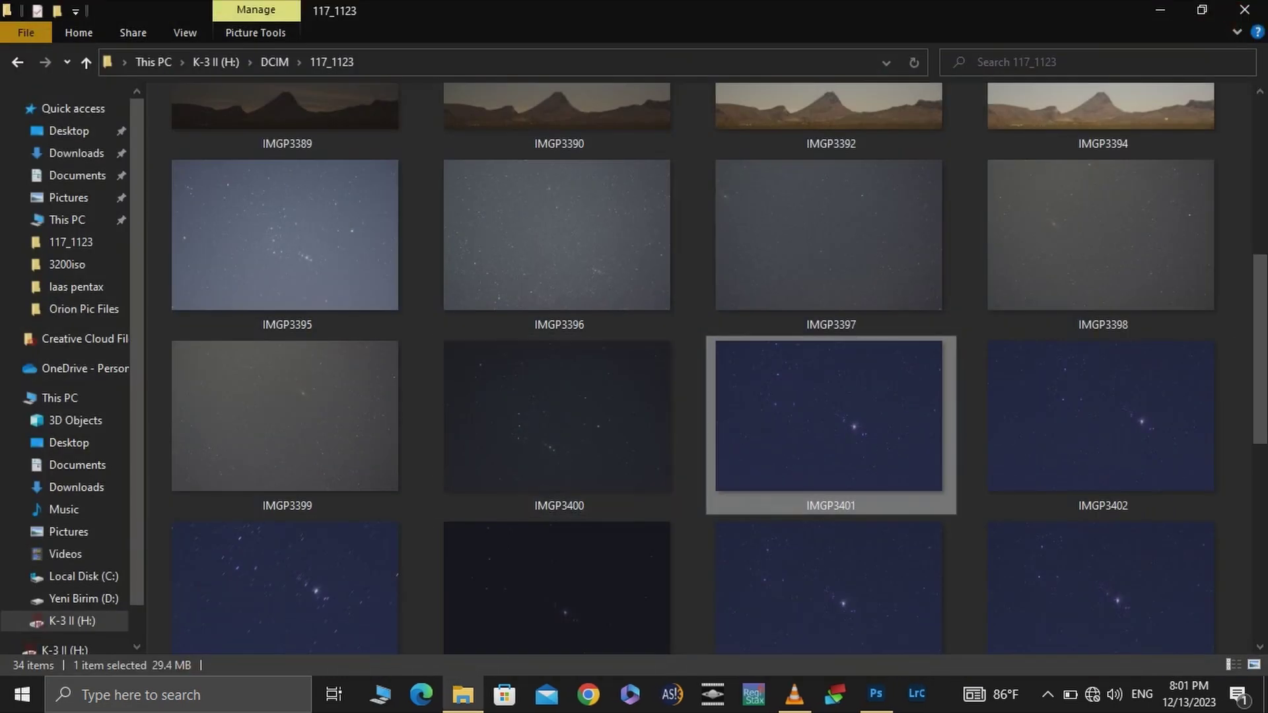
# - Open IMGP3404, examine the shape of its stars up close, and close the photo
pyautogui.click(285, 588)
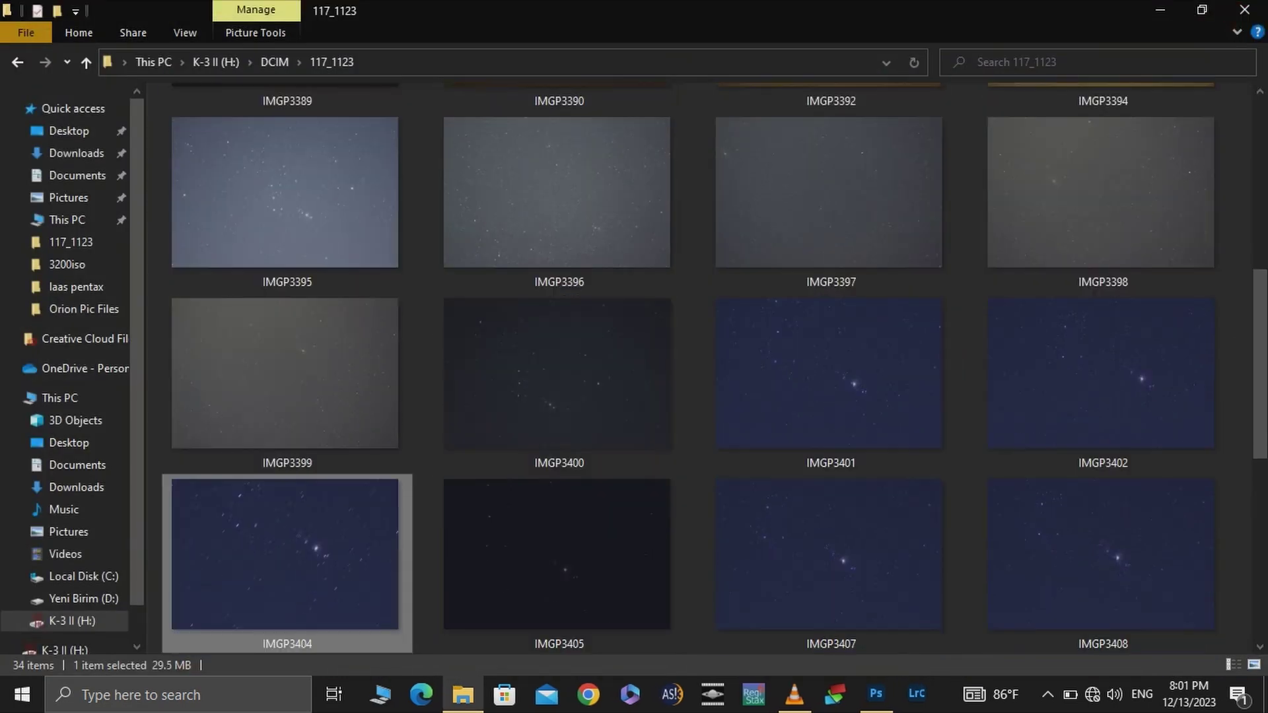
pyautogui.press('Return')
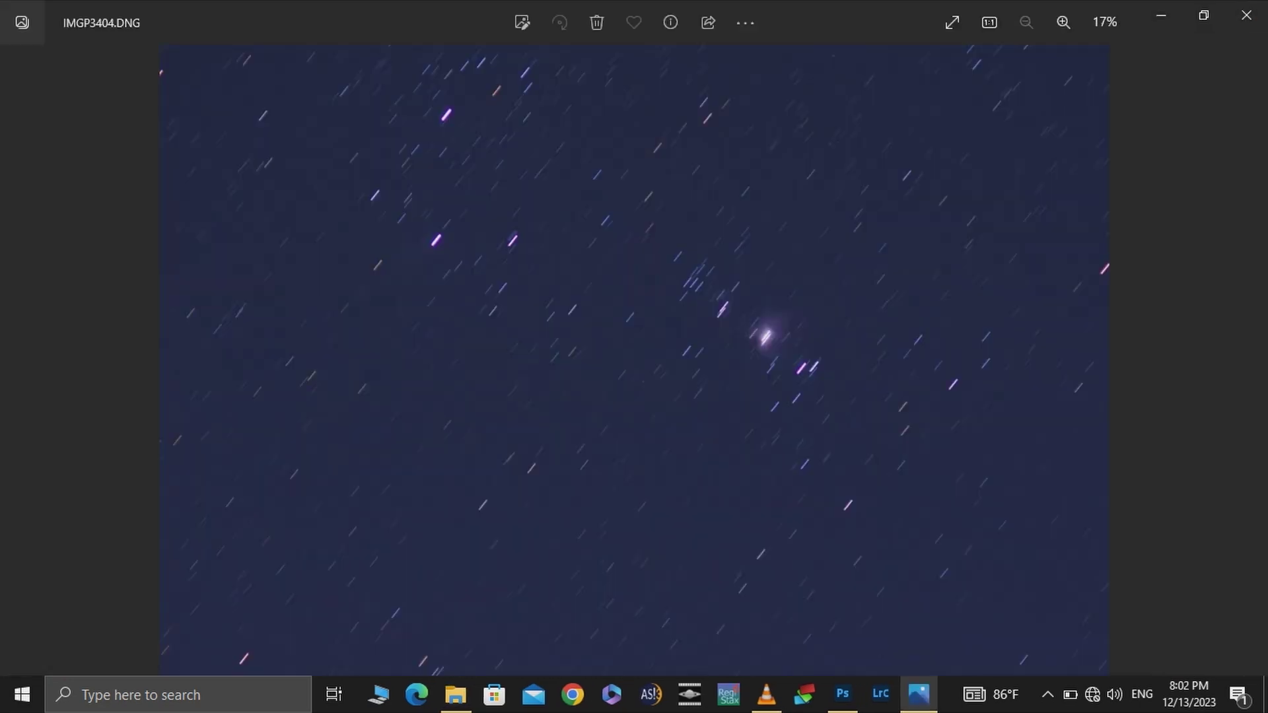
pyautogui.scroll(2, 776, 346)
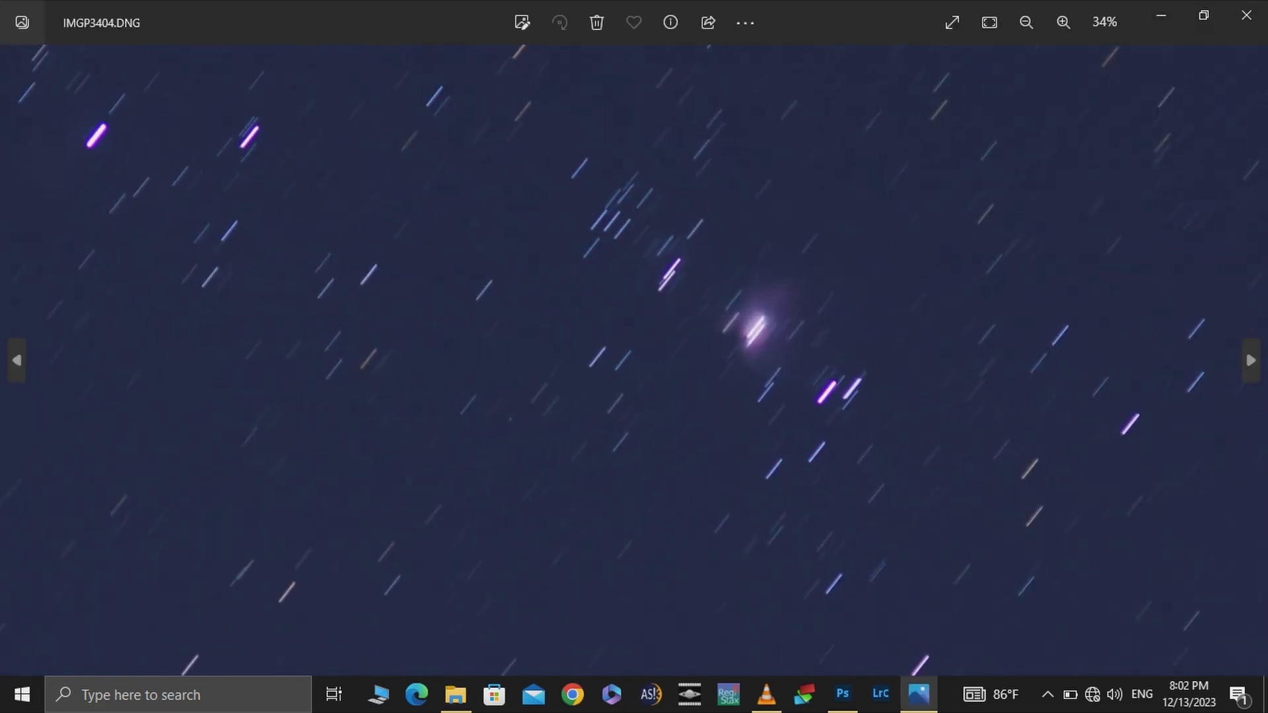
pyautogui.scroll(-2, 776, 347)
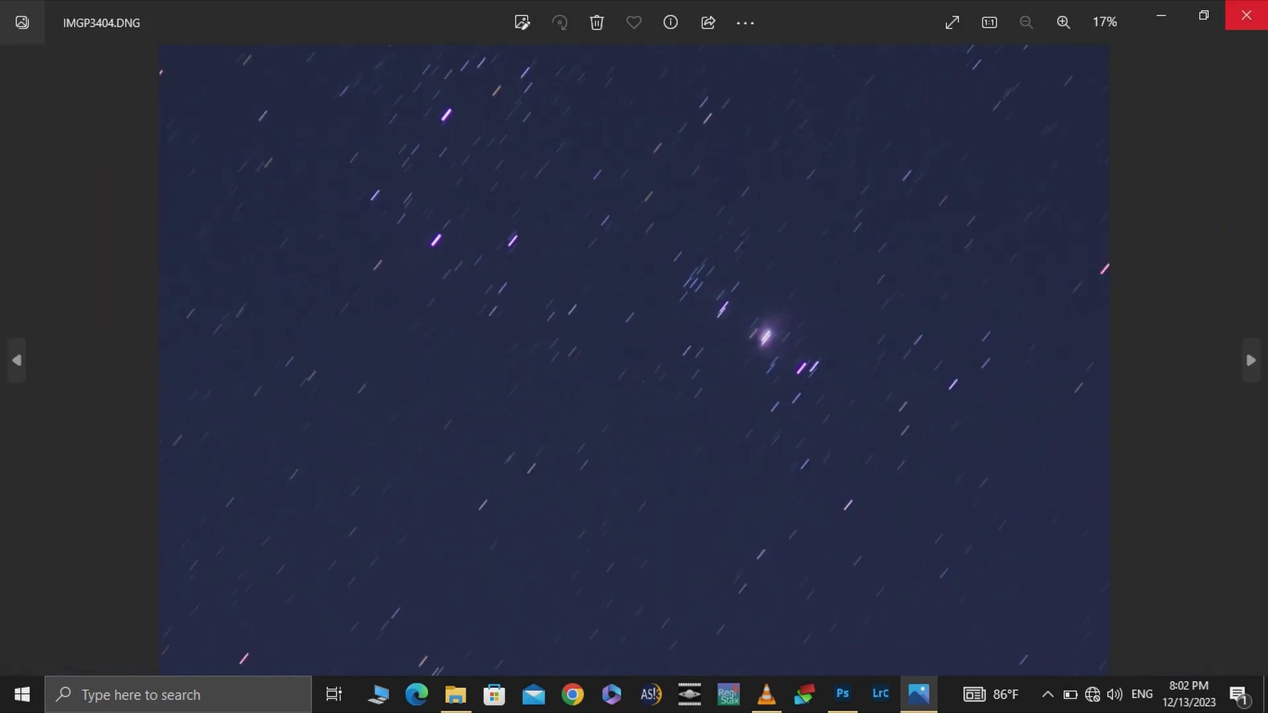
pyautogui.click(1246, 14)
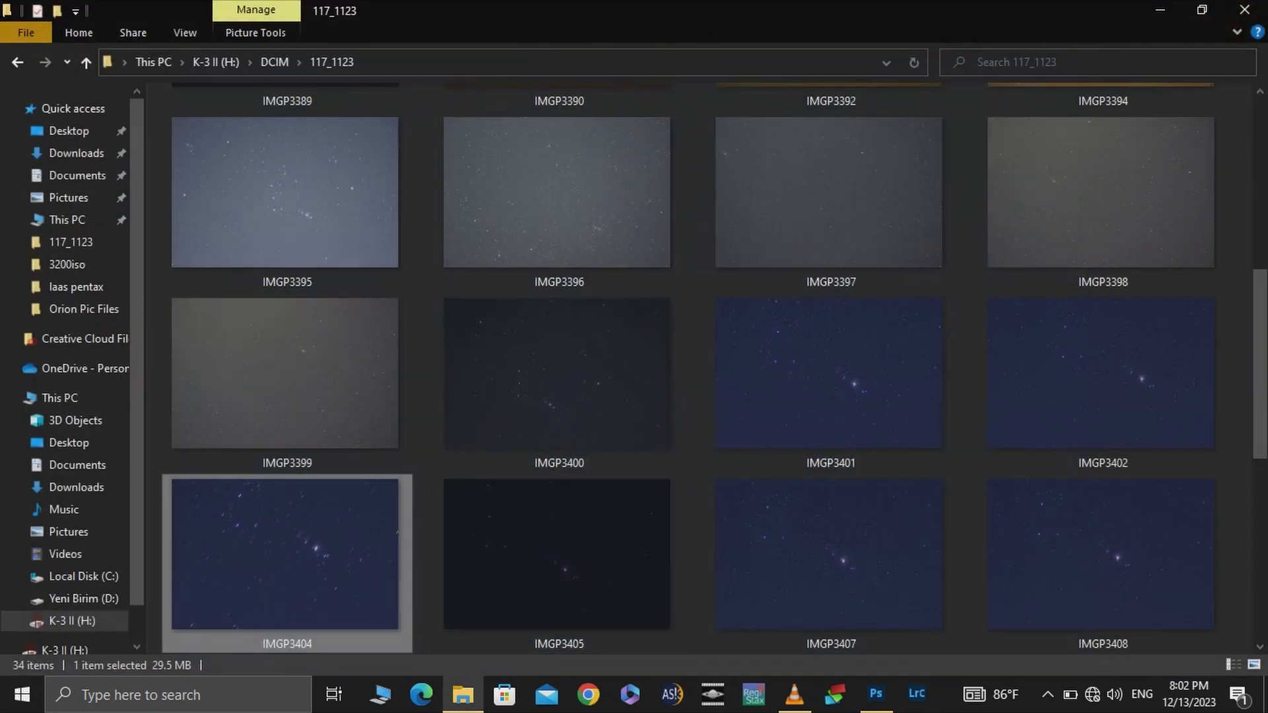
# - Check the camera details in the file properties of IMGP3404, including exposure time, ISO speed and focal length
pyautogui.rightClick(323, 576)
pyautogui.click(354, 558)
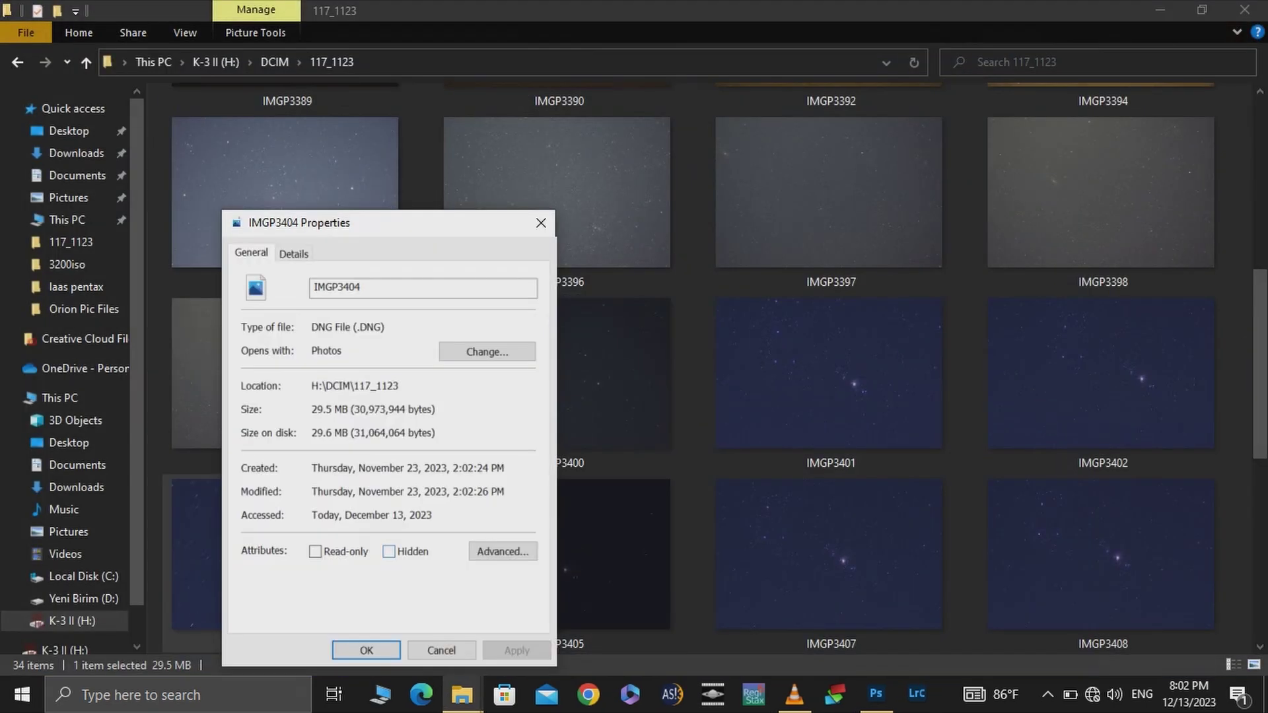
pyautogui.click(293, 254)
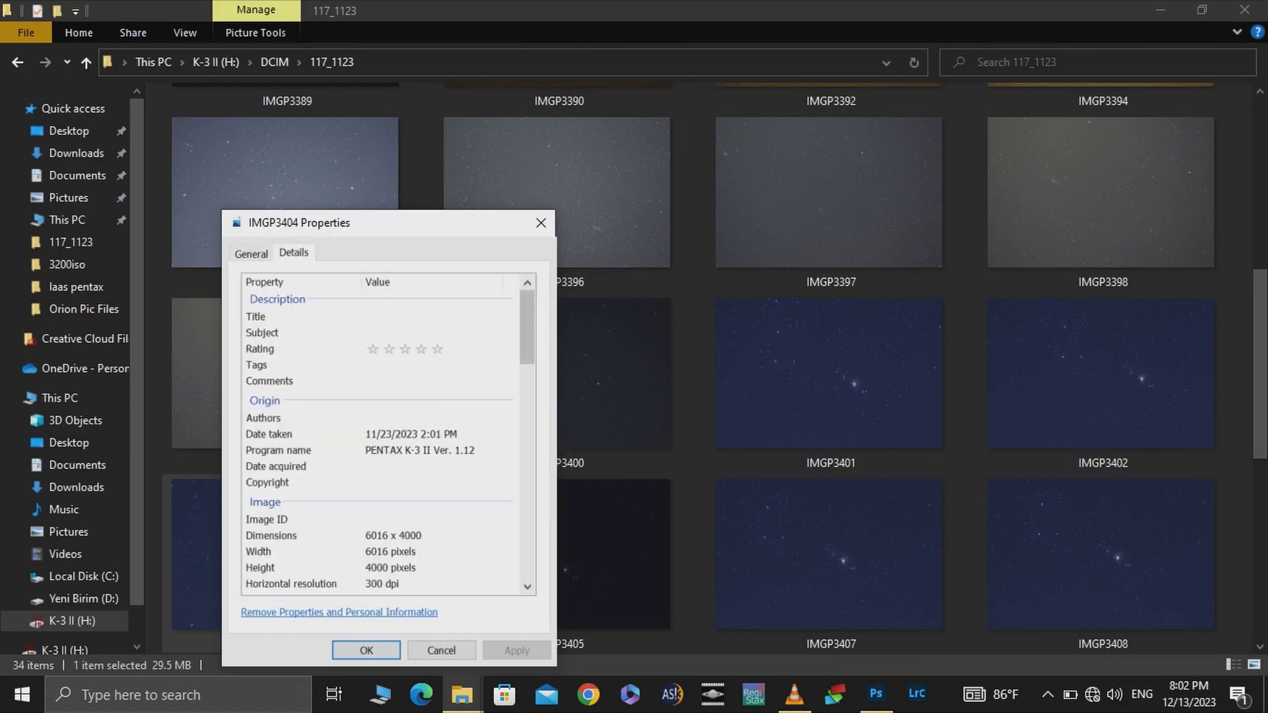
pyautogui.moveTo(527, 327); pyautogui.dragTo(527, 347)
pyautogui.scroll(-4, 383, 429)
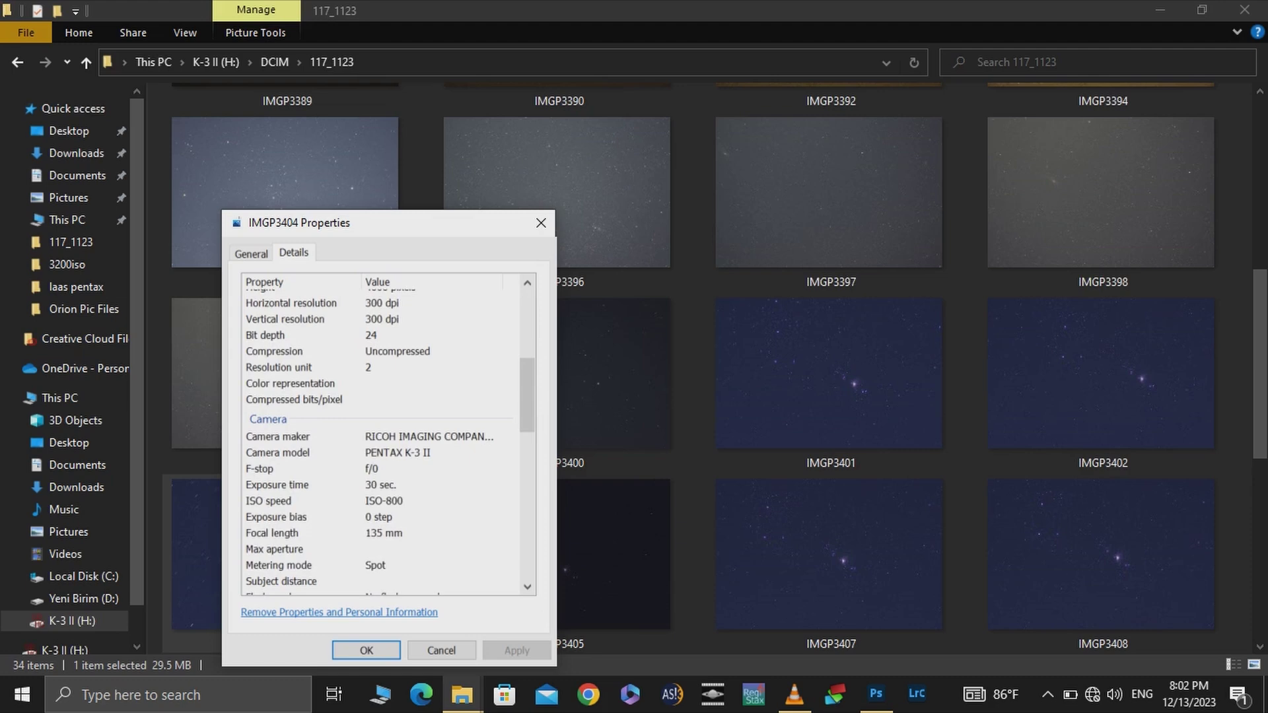
pyautogui.click(540, 223)
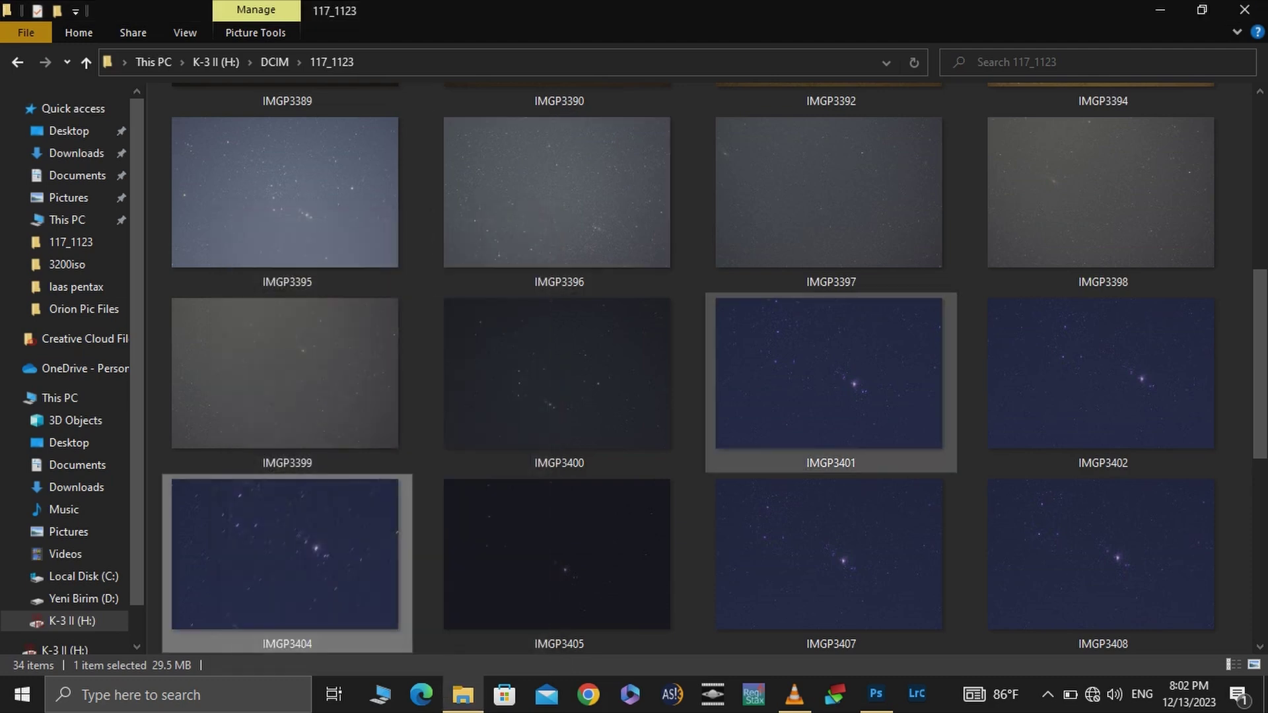
# - View IMGP3401 again at full frame for comparison with IMGP3404, and close it
pyautogui.click(830, 381)
pyautogui.doubleClick(830, 382)
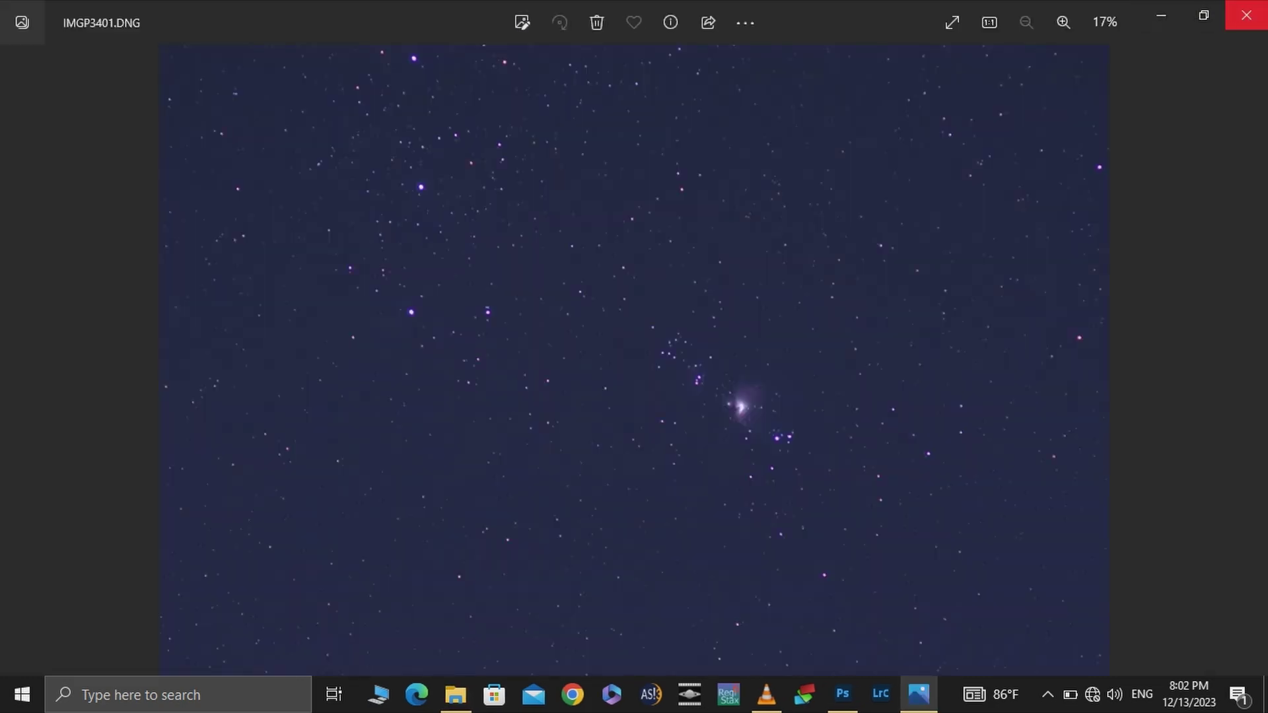
pyautogui.click(1246, 15)
pyautogui.click(1246, 14)
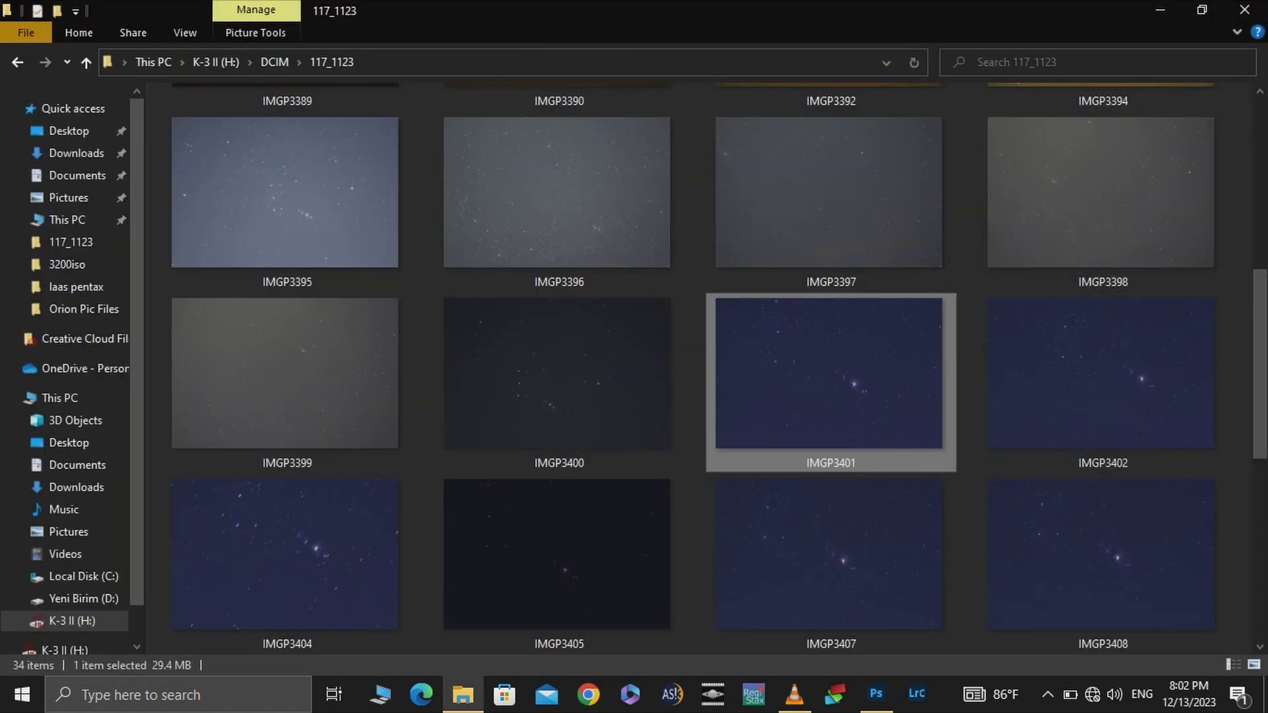
# - Check the camera details in the file properties of IMGP3401, including exposure time, ISO speed and 35mm focal length
pyautogui.rightClick(937, 347)
pyautogui.click(974, 609)
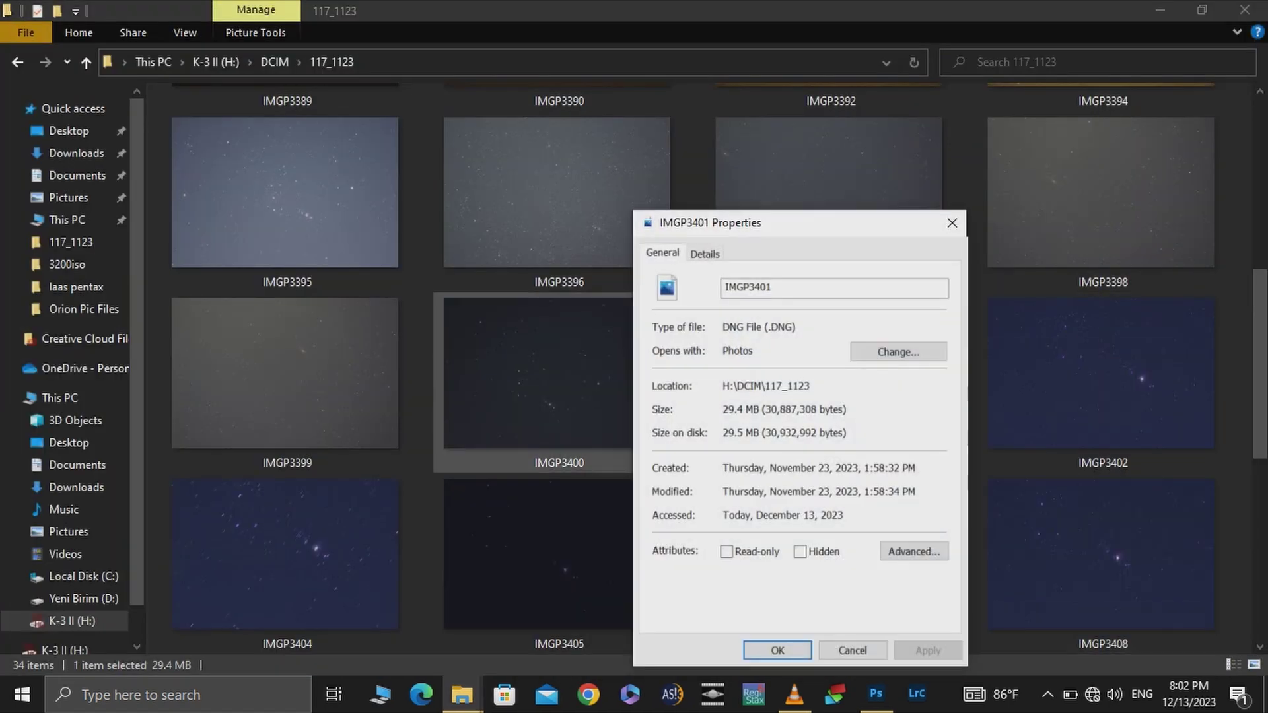
pyautogui.click(704, 253)
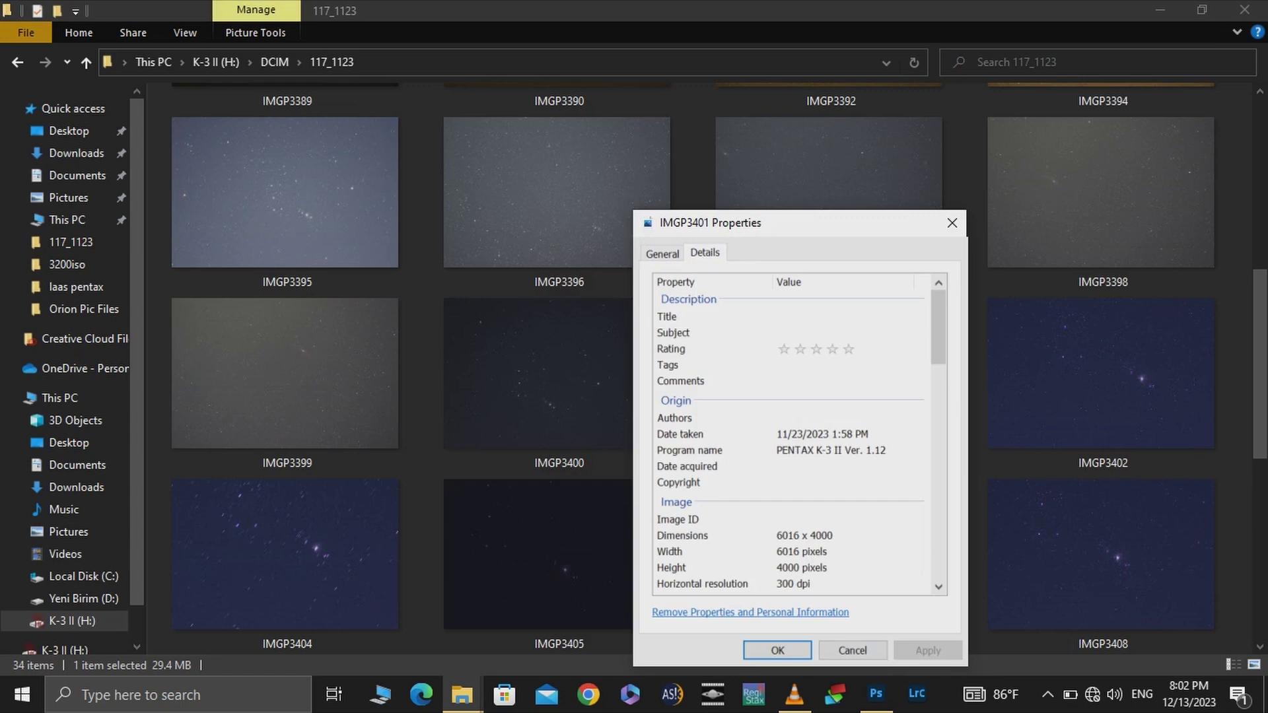
pyautogui.scroll(-6, 792, 433)
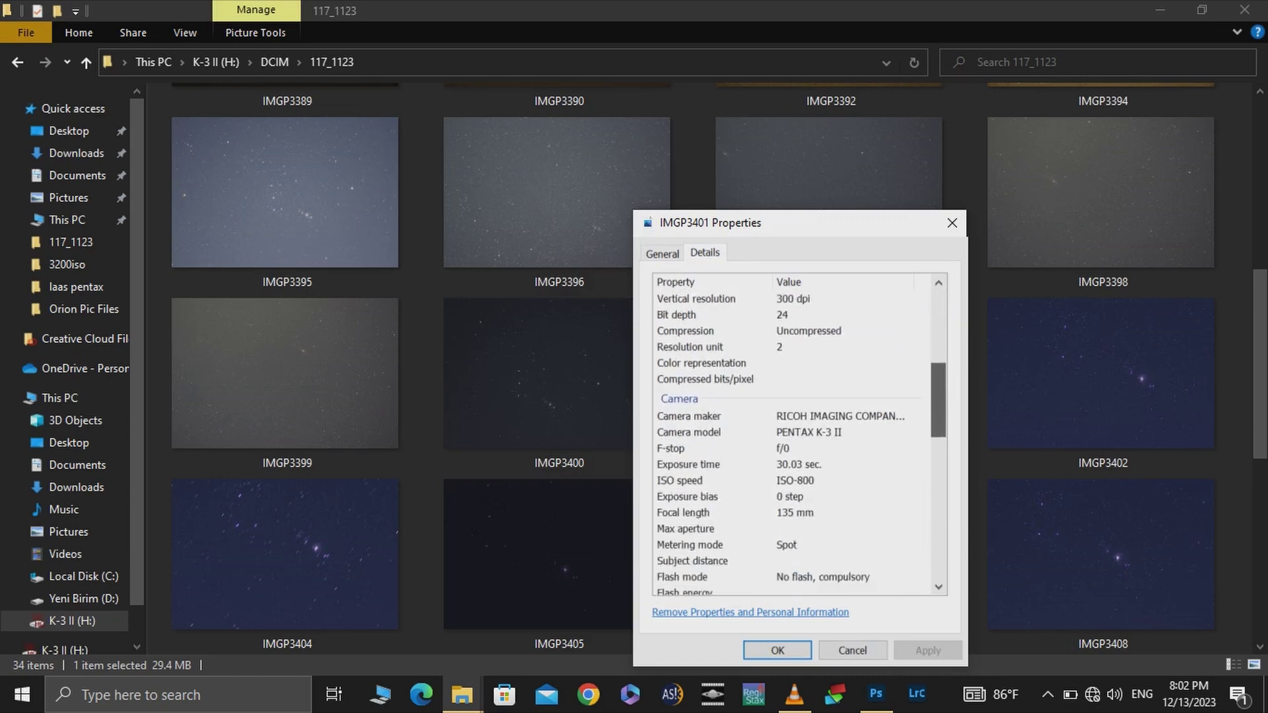
pyautogui.moveTo(938, 400); pyautogui.dragTo(938, 411)
pyautogui.click(785, 565)
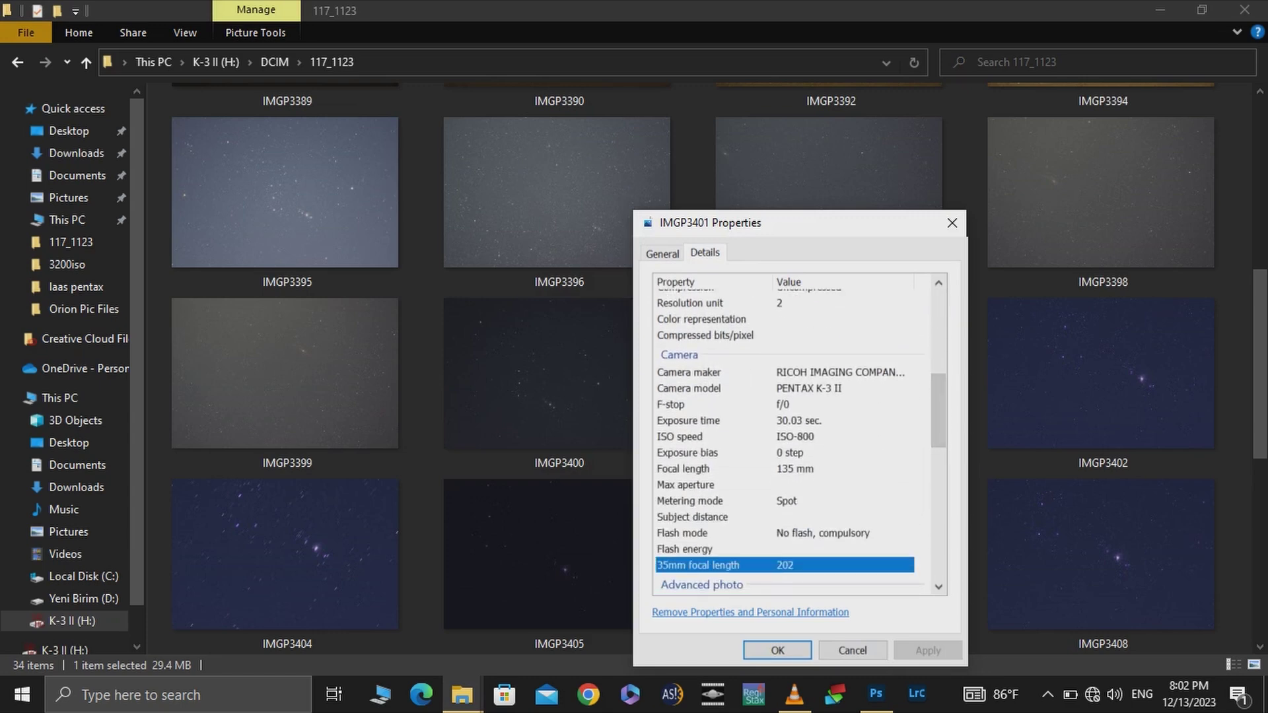
pyautogui.click(777, 650)
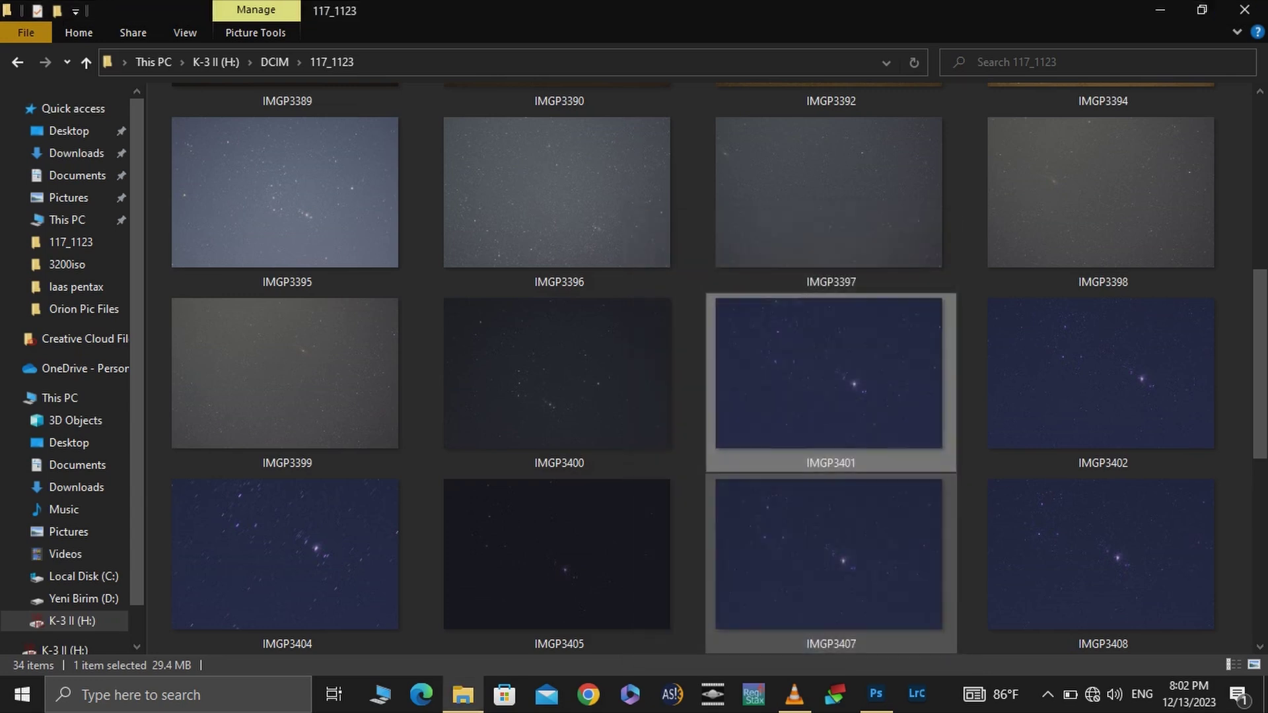
# - Open IMGP3411, inspect the mountain peak and the stars around it up close, and close the photo
pyautogui.click(559, 562)
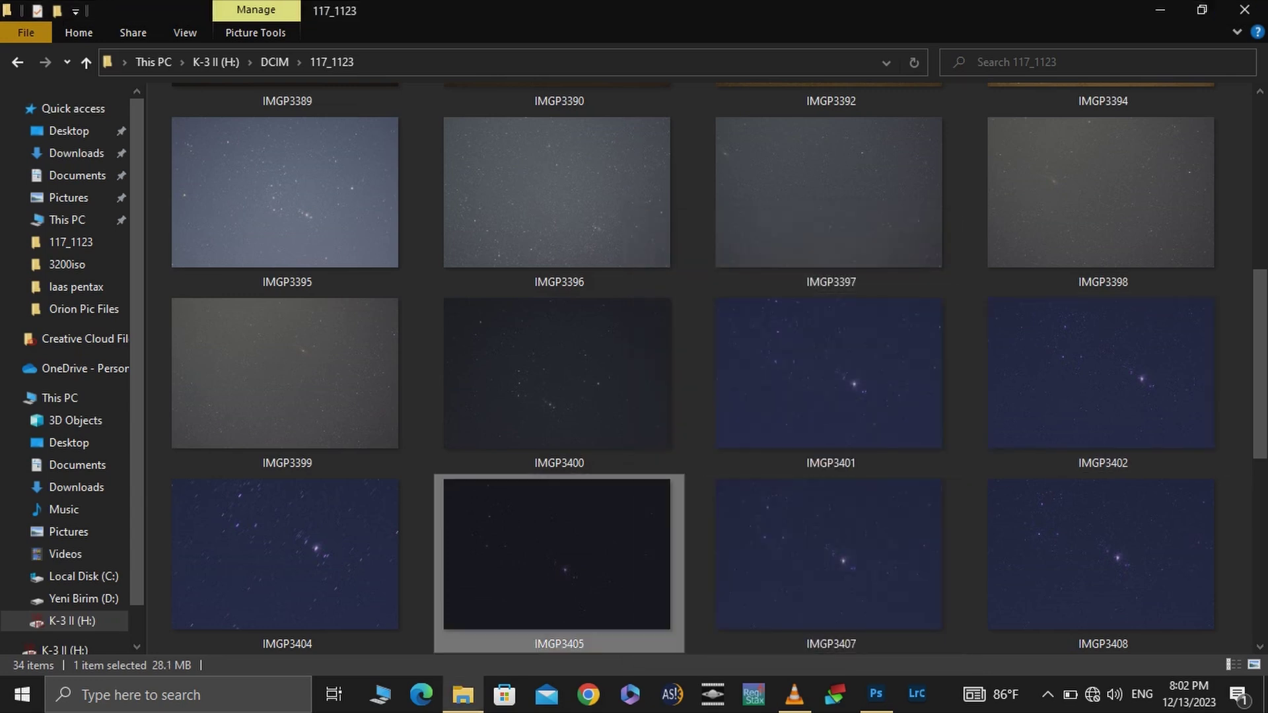
pyautogui.scroll(-3, 699, 367)
pyautogui.doubleClick(830, 322)
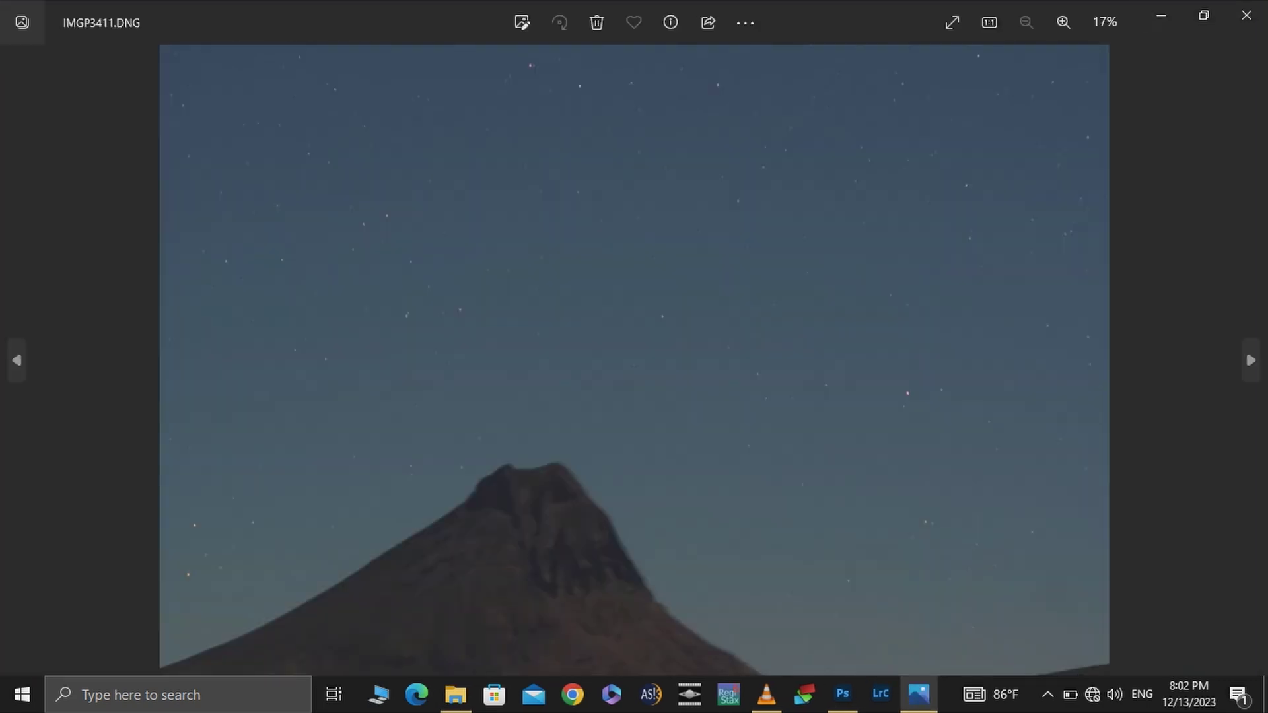
pyautogui.scroll(1, 654, 532)
pyautogui.moveTo(654, 532); pyautogui.dragTo(991, 383)
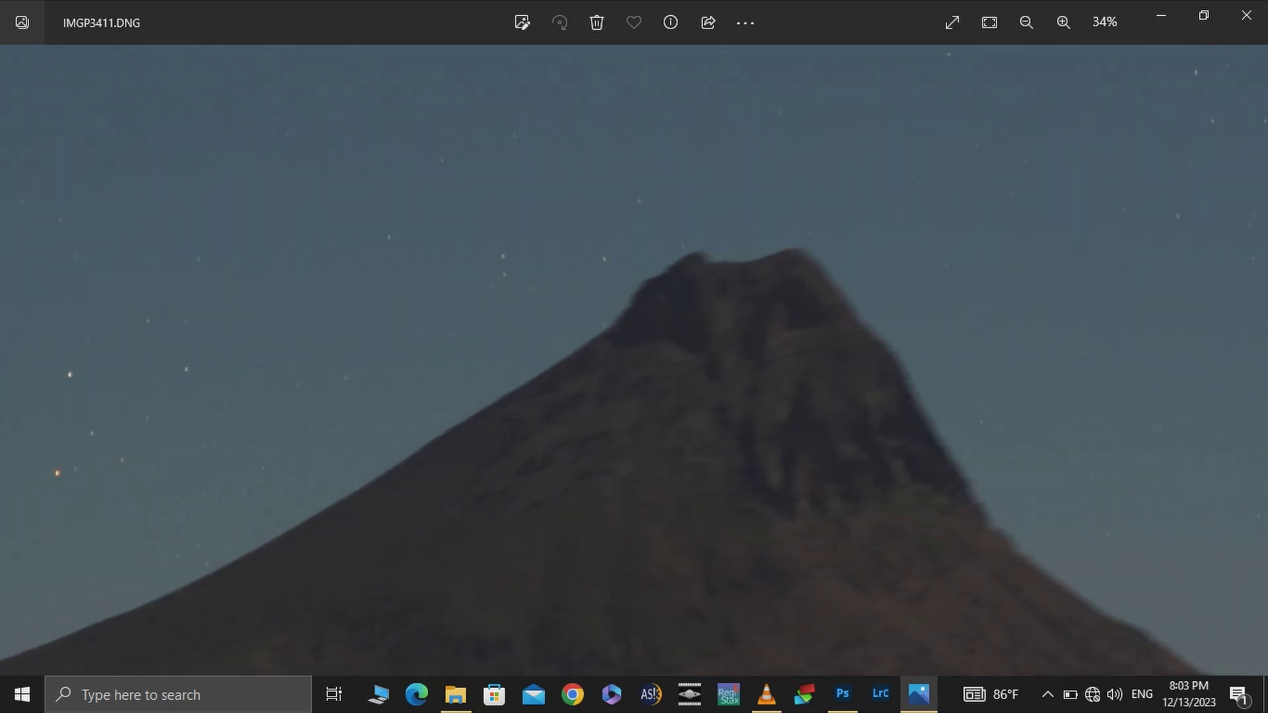
pyautogui.scroll(-1, 991, 384)
pyautogui.click(1246, 15)
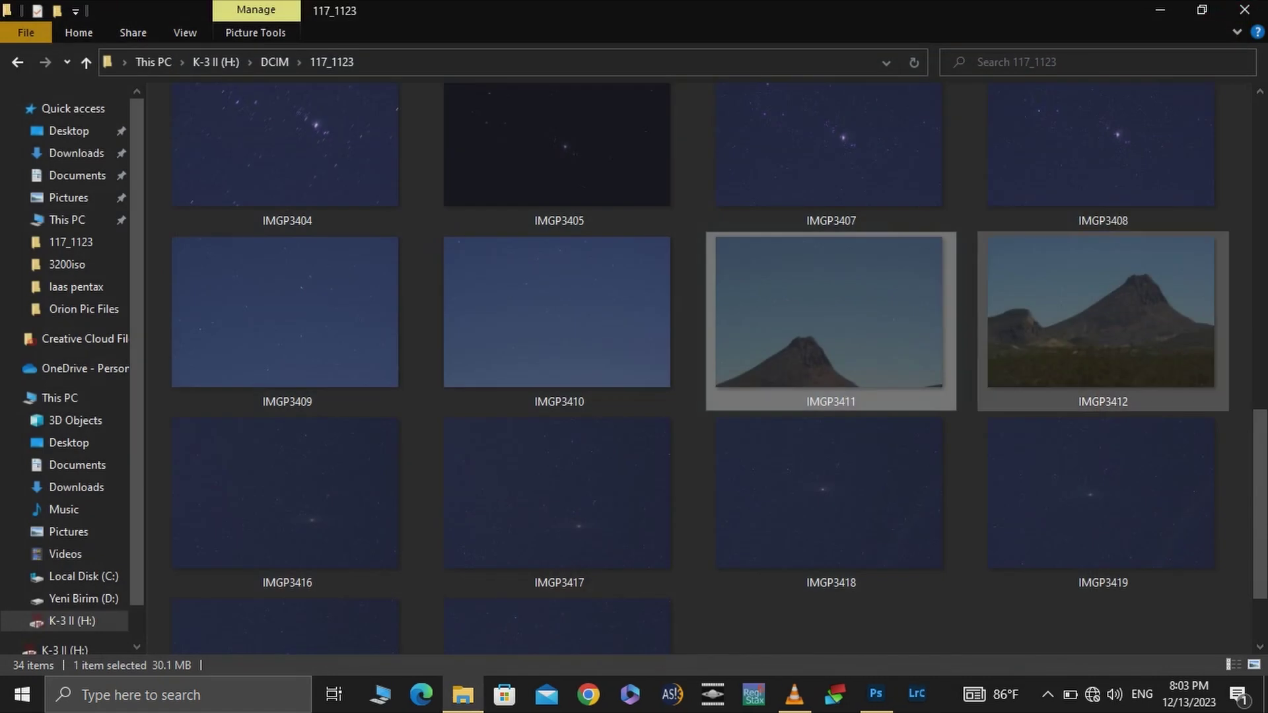
# - Open IMGP3412, inspect the mountain peak and the surrounding stars up close, and close the photo
pyautogui.doubleClick(1102, 320)
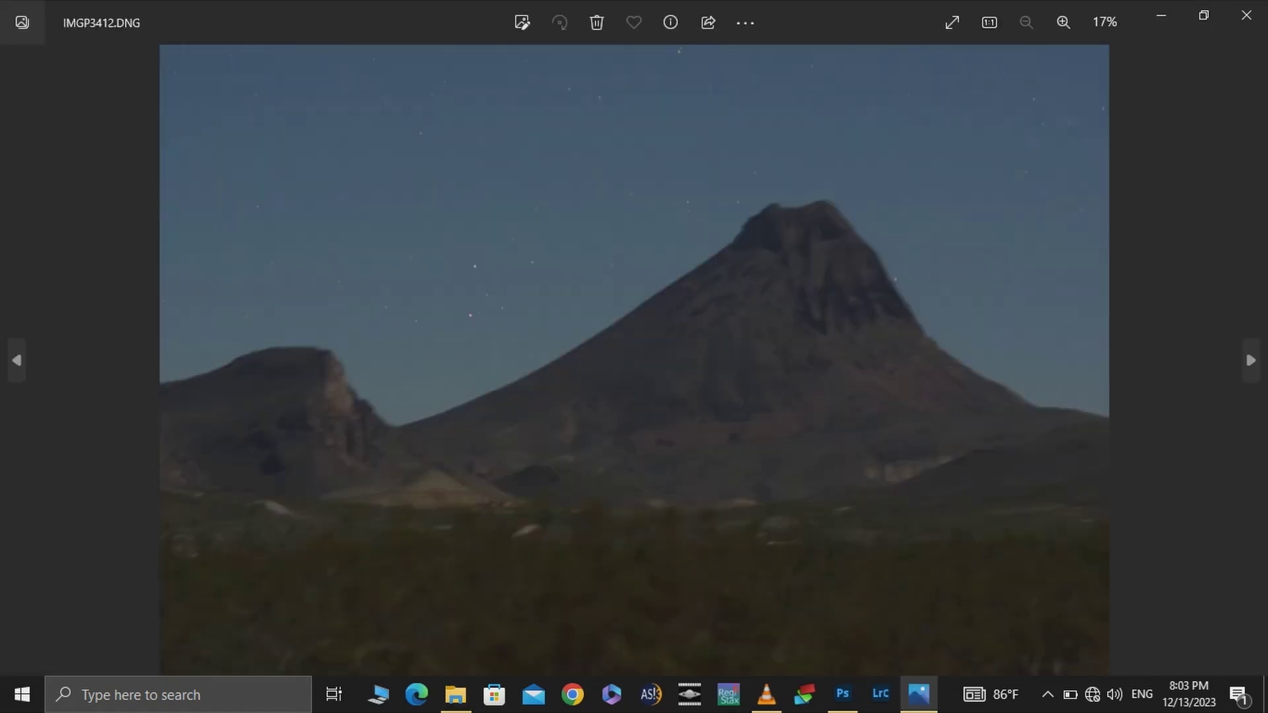
pyautogui.scroll(1, 738, 203)
pyautogui.moveTo(738, 202); pyautogui.dragTo(585, 312)
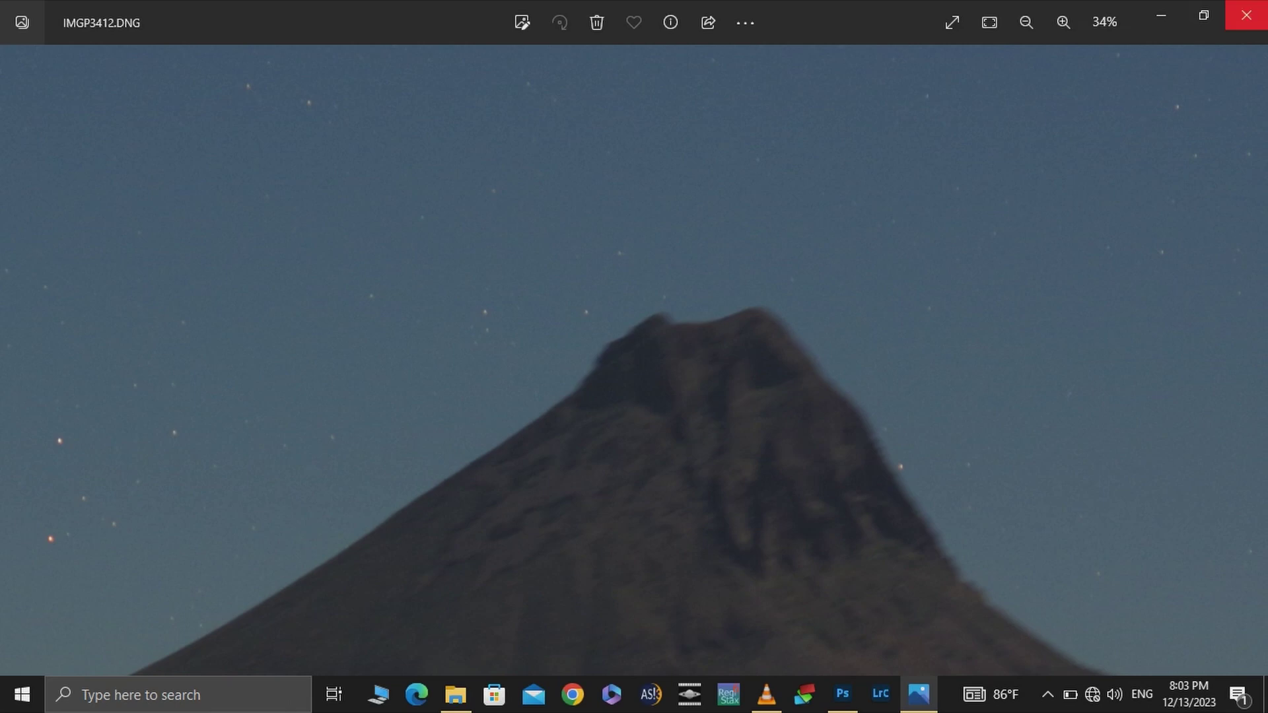
pyautogui.click(1246, 15)
# - Open IMGP3419, inspect the galaxy and the surrounding star field up close, and close the photo
pyautogui.scroll(-2, 1070, 443)
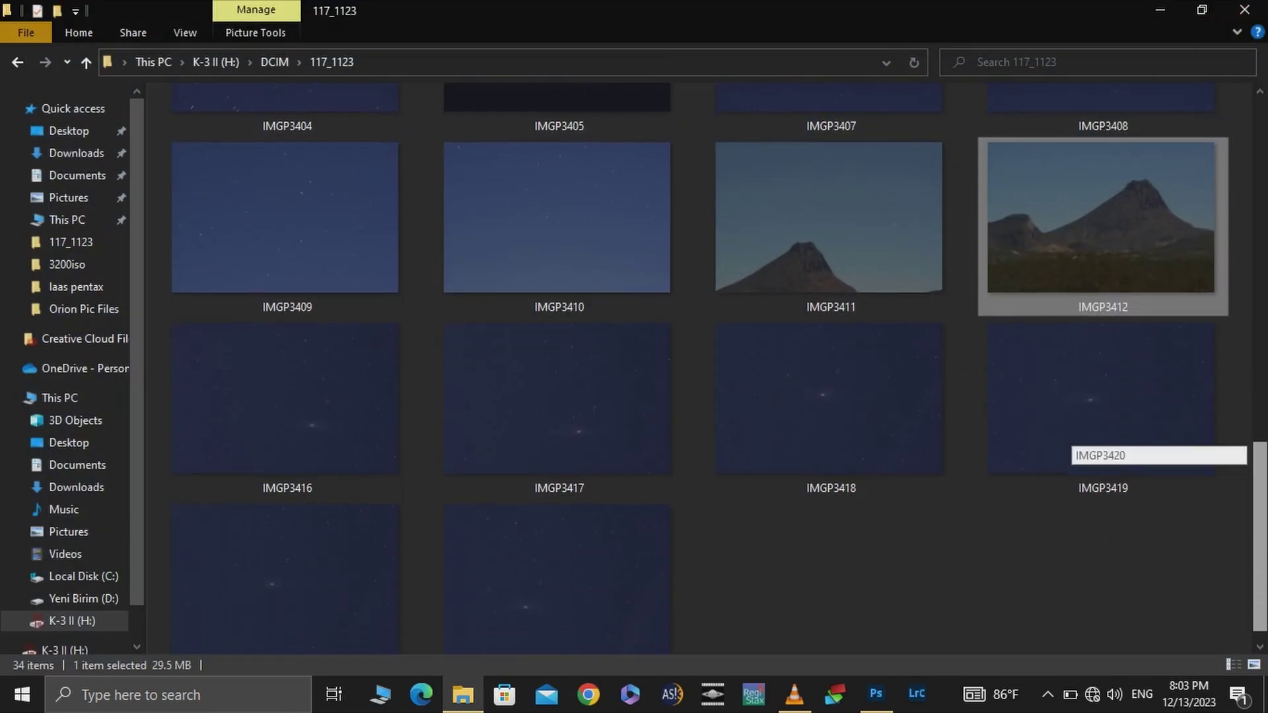
pyautogui.doubleClick(1070, 442)
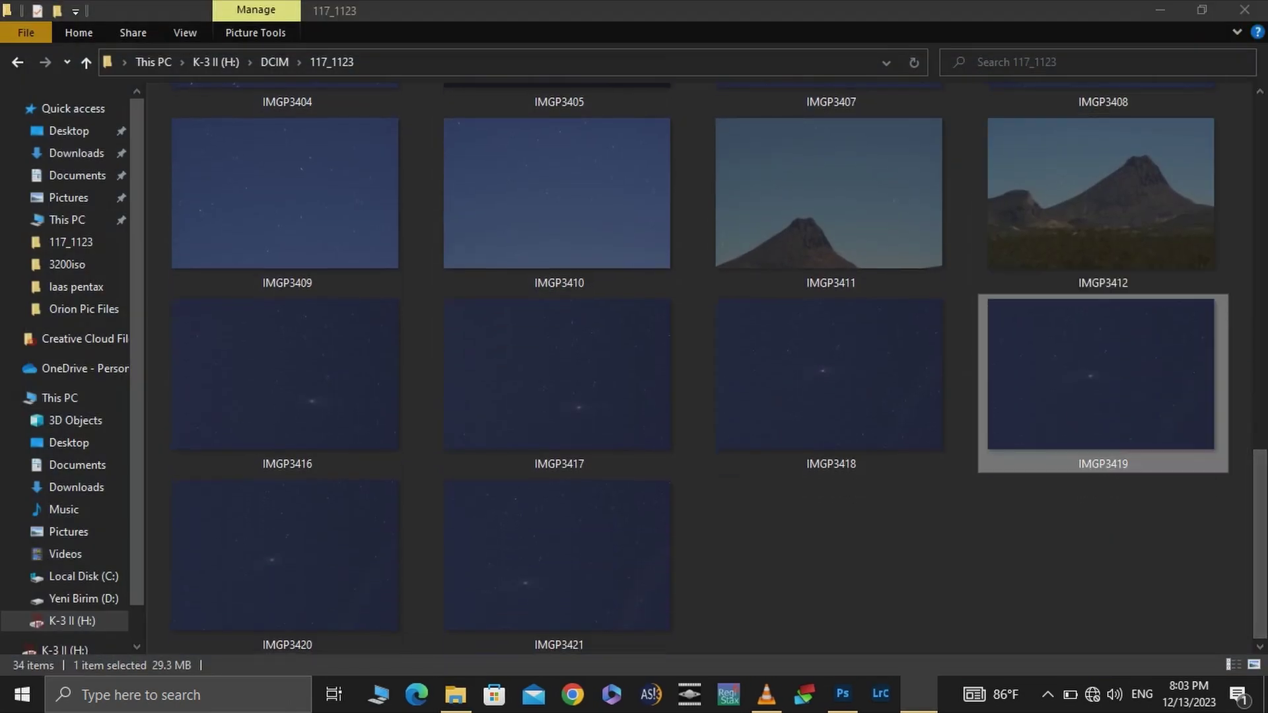
pyautogui.scroll(2, 584, 379)
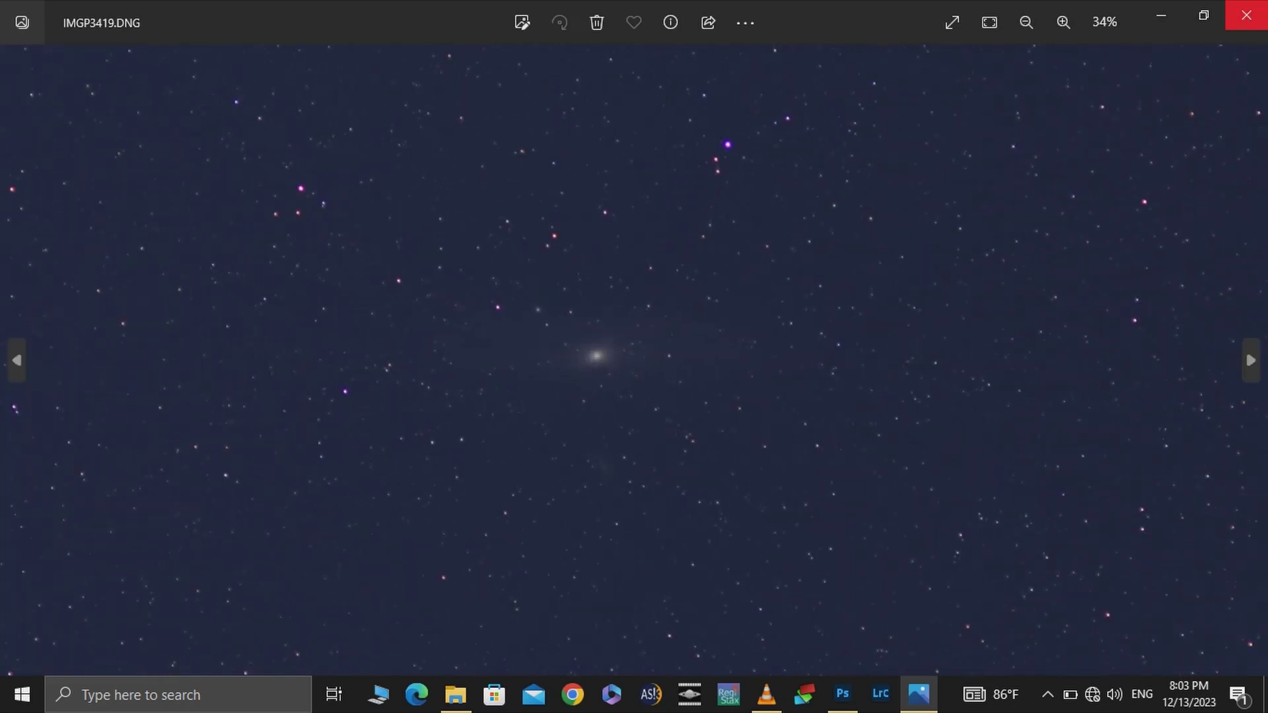
pyautogui.click(1246, 15)
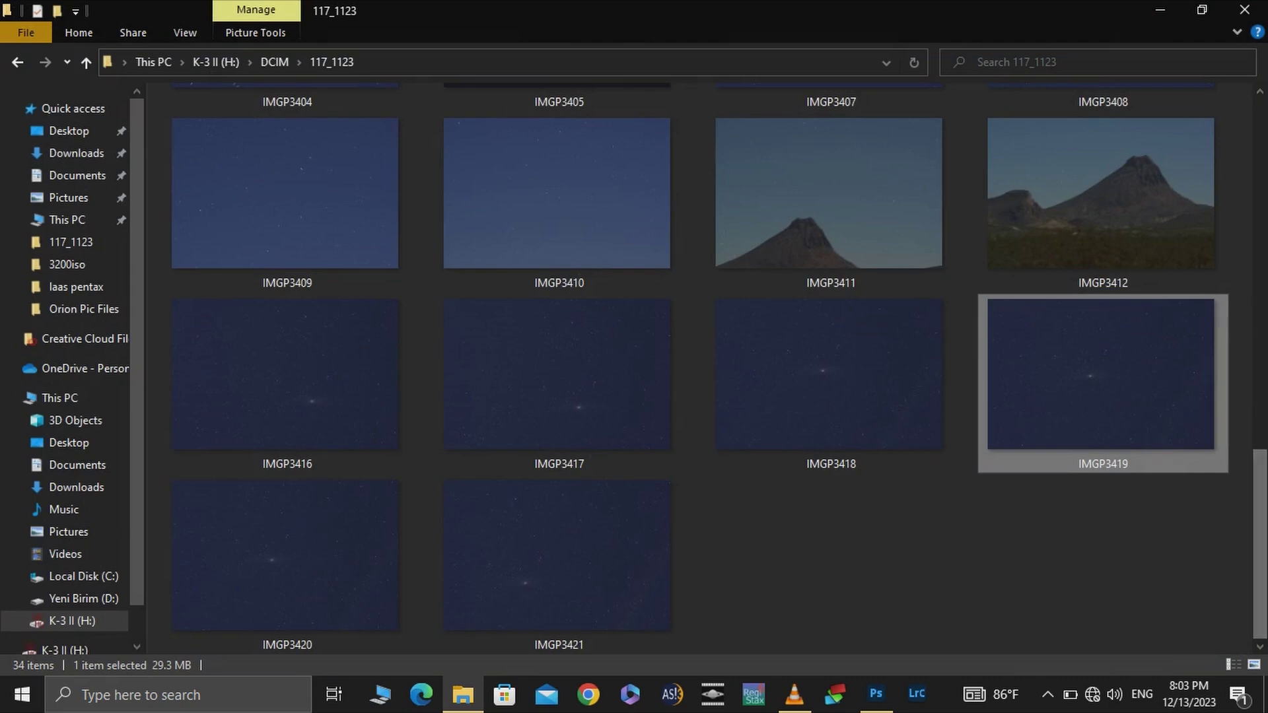
# - Switch to DeepSkyStacker and load IMGP3401, IMGP3402, IMGP3407 and IMGP3408 from the 117_1123 folder as light frames
pyautogui.click(835, 694)
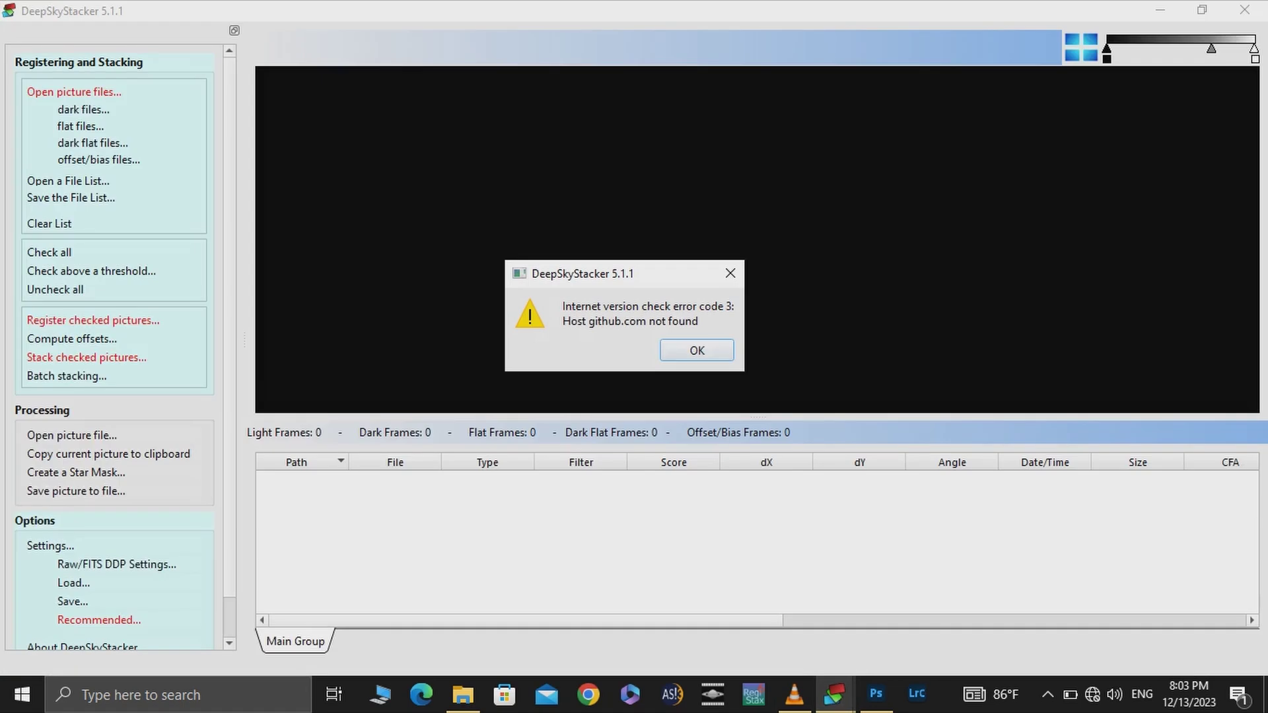
pyautogui.press('Return')
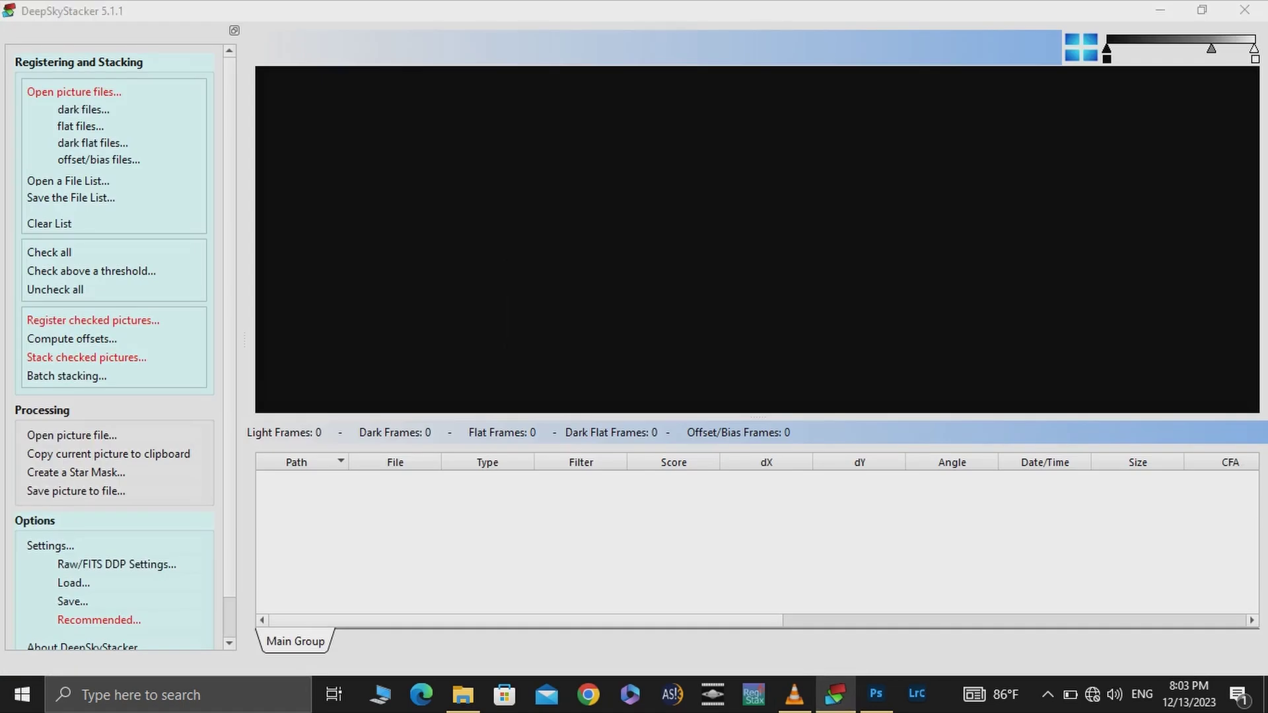
pyautogui.click(74, 92)
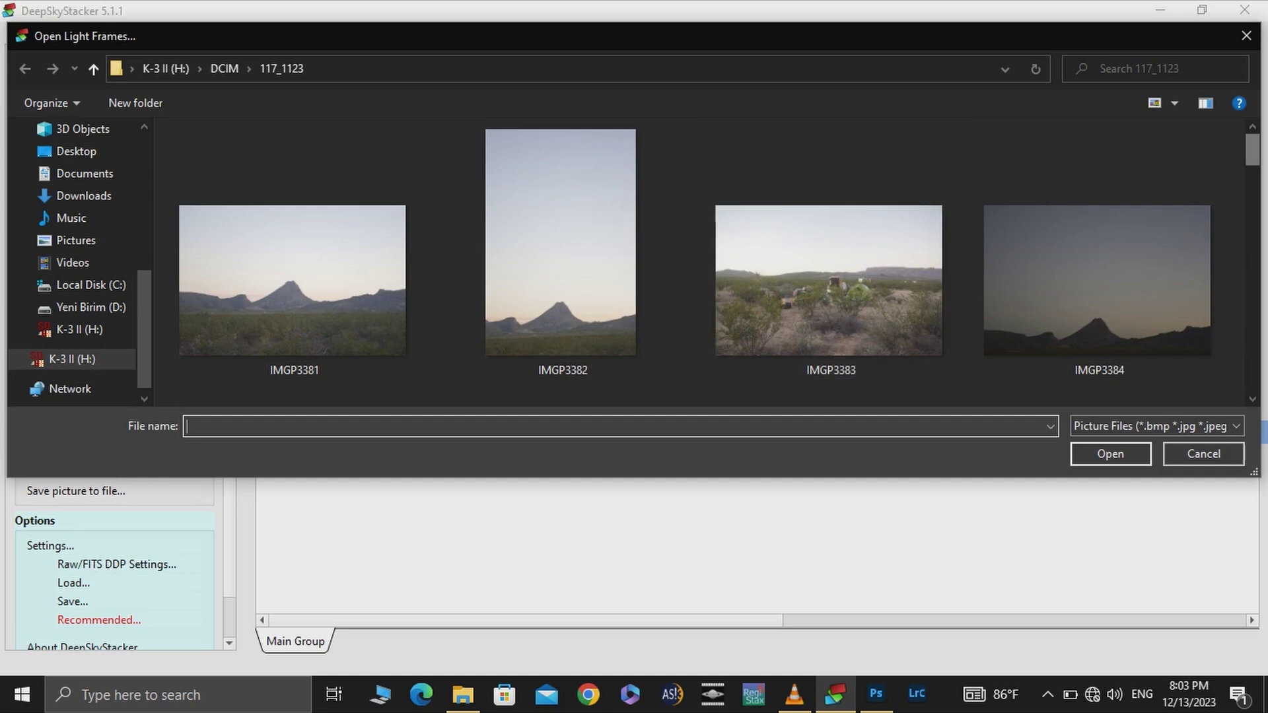
pyautogui.scroll(-10, 1060, 147)
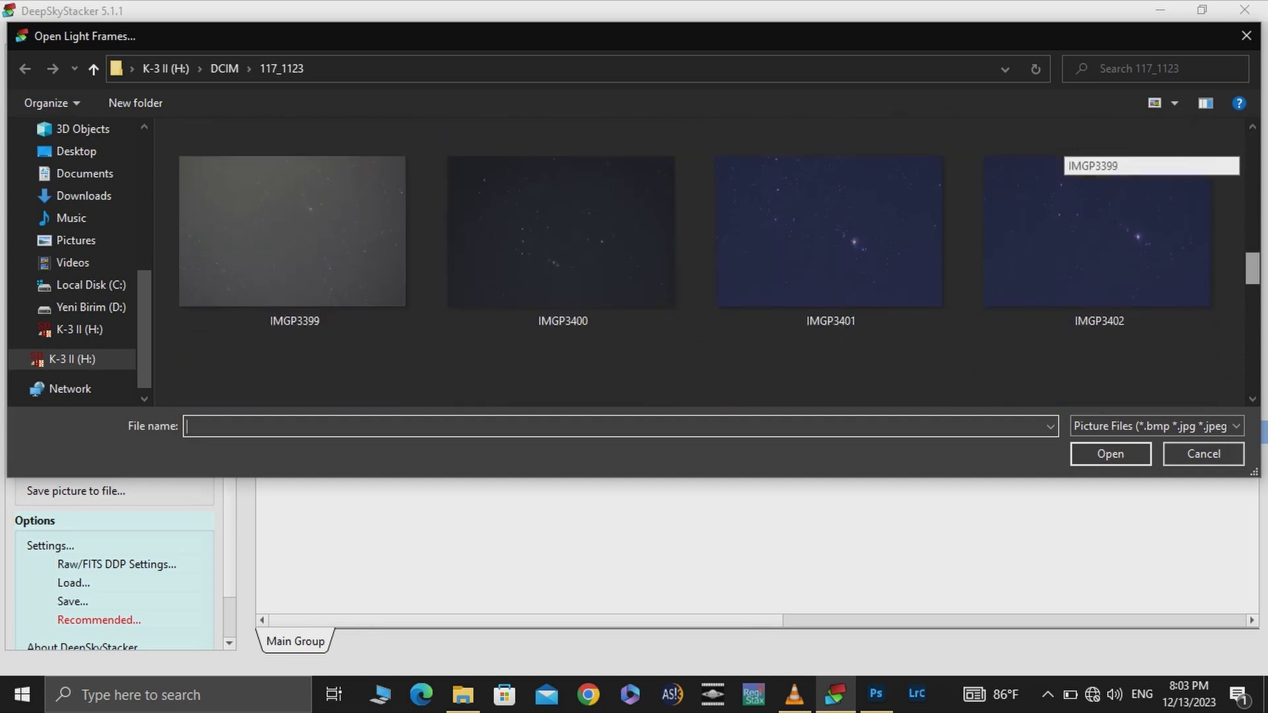
pyautogui.moveTo(1251, 268)
pyautogui.mouseDown()
pyautogui.moveTo(1251, 256)
pyautogui.moveTo(1251, 292)
pyautogui.moveTo(1251, 272)
pyautogui.mouseUp()
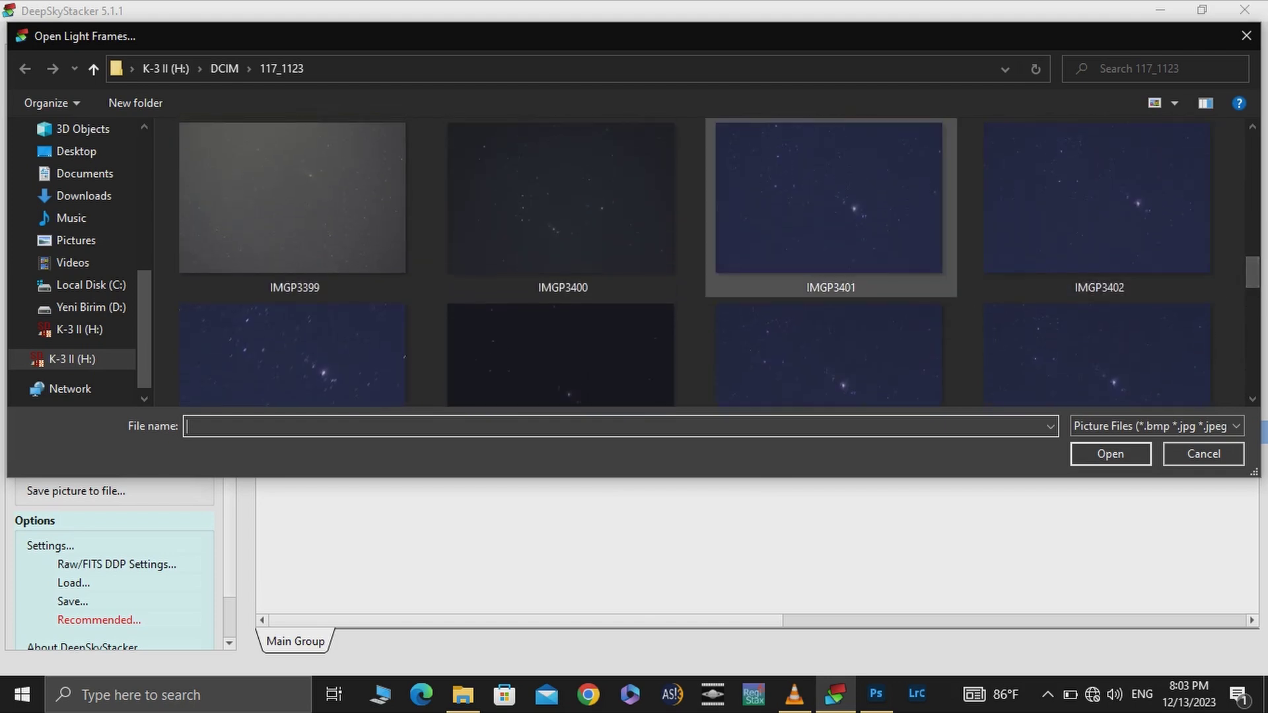
pyautogui.click(829, 198)
pyautogui.keyDown('ctrl'); pyautogui.click(1097, 274); pyautogui.keyUp('ctrl')
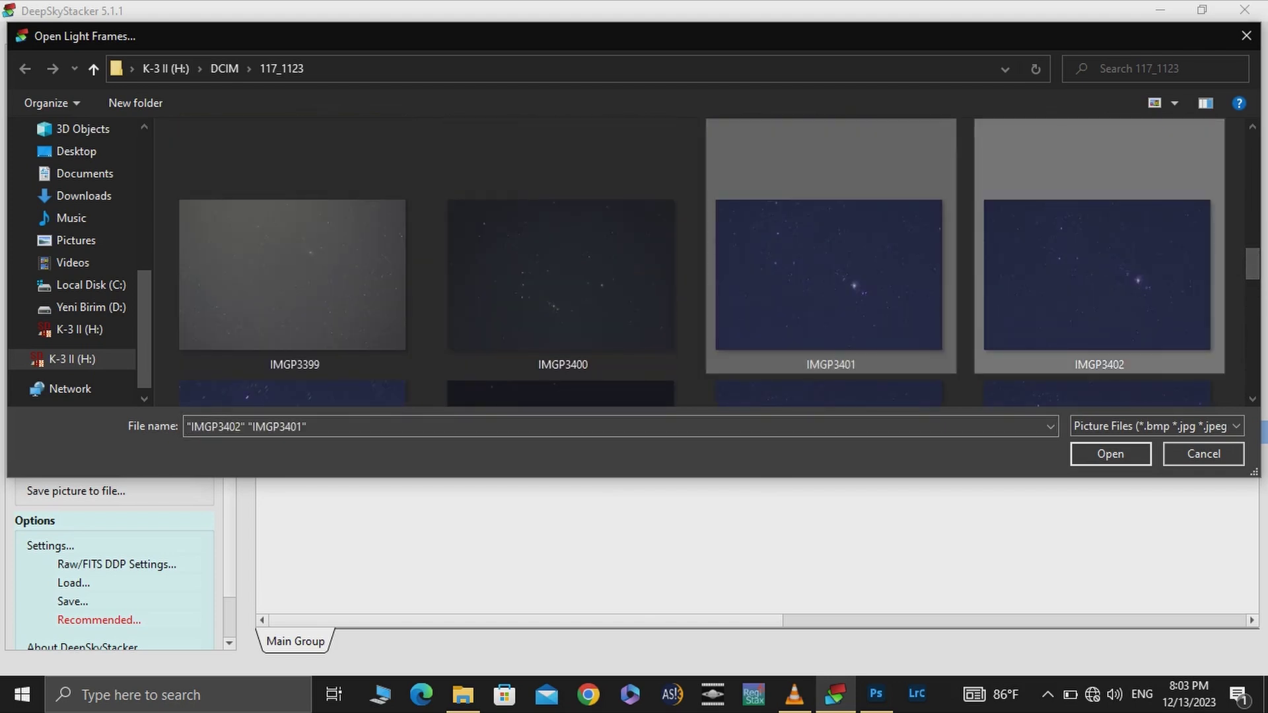
pyautogui.scroll(-2, 1097, 277)
pyautogui.keyDown('ctrl'); pyautogui.click(1096, 307); pyautogui.keyUp('ctrl')
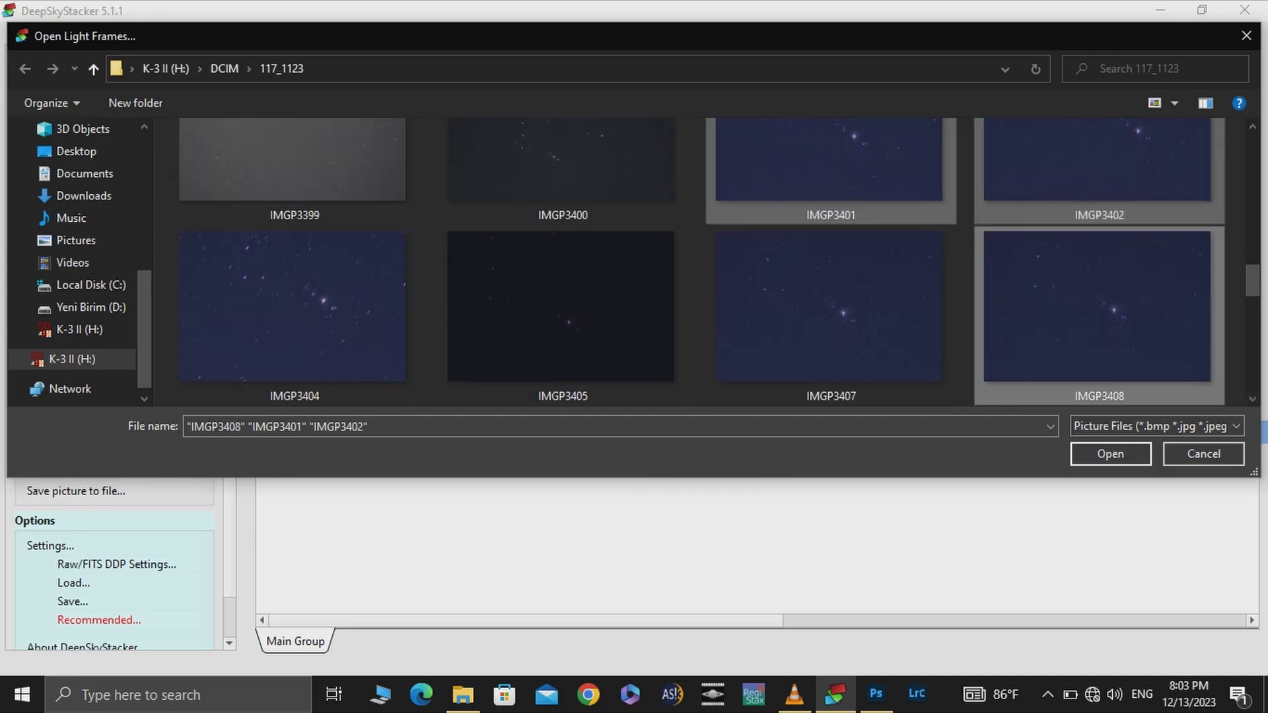
pyautogui.keyDown('ctrl'); pyautogui.click(829, 307); pyautogui.keyUp('ctrl')
pyautogui.click(1110, 454)
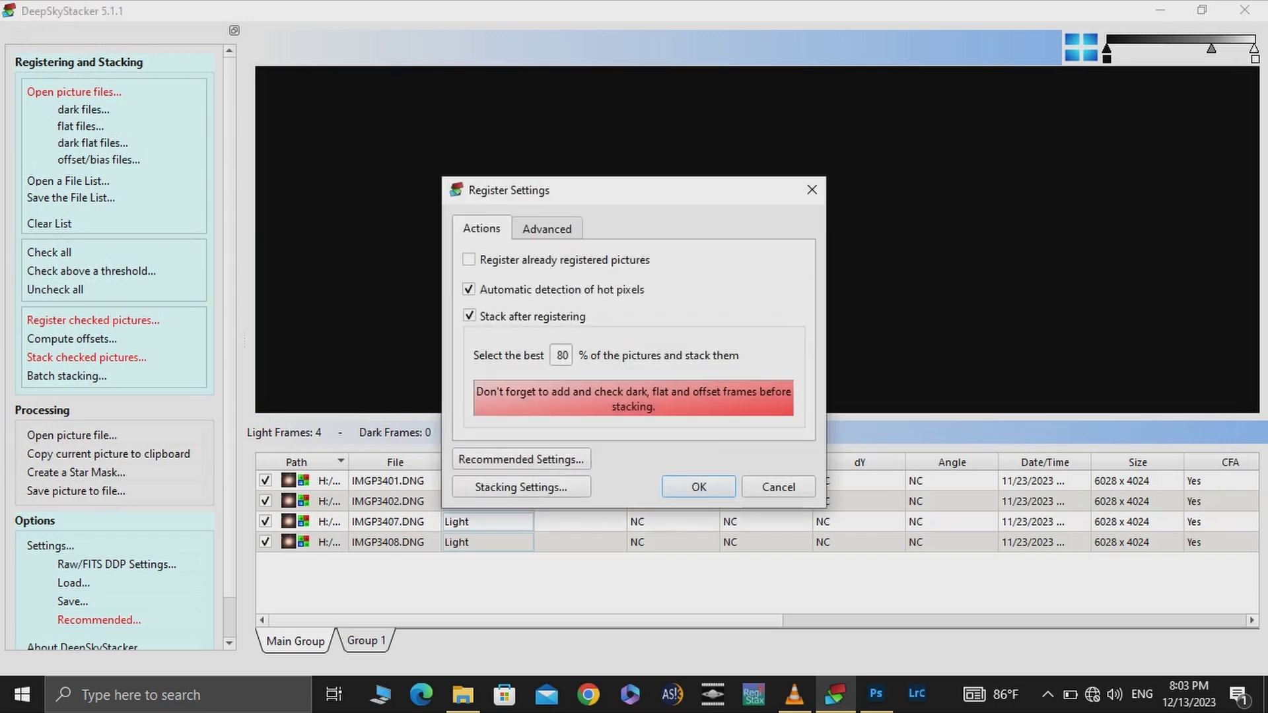
# - Review the recommended settings for the four light frames and apply the Average combination method
pyautogui.hotkey('alt', 'r')
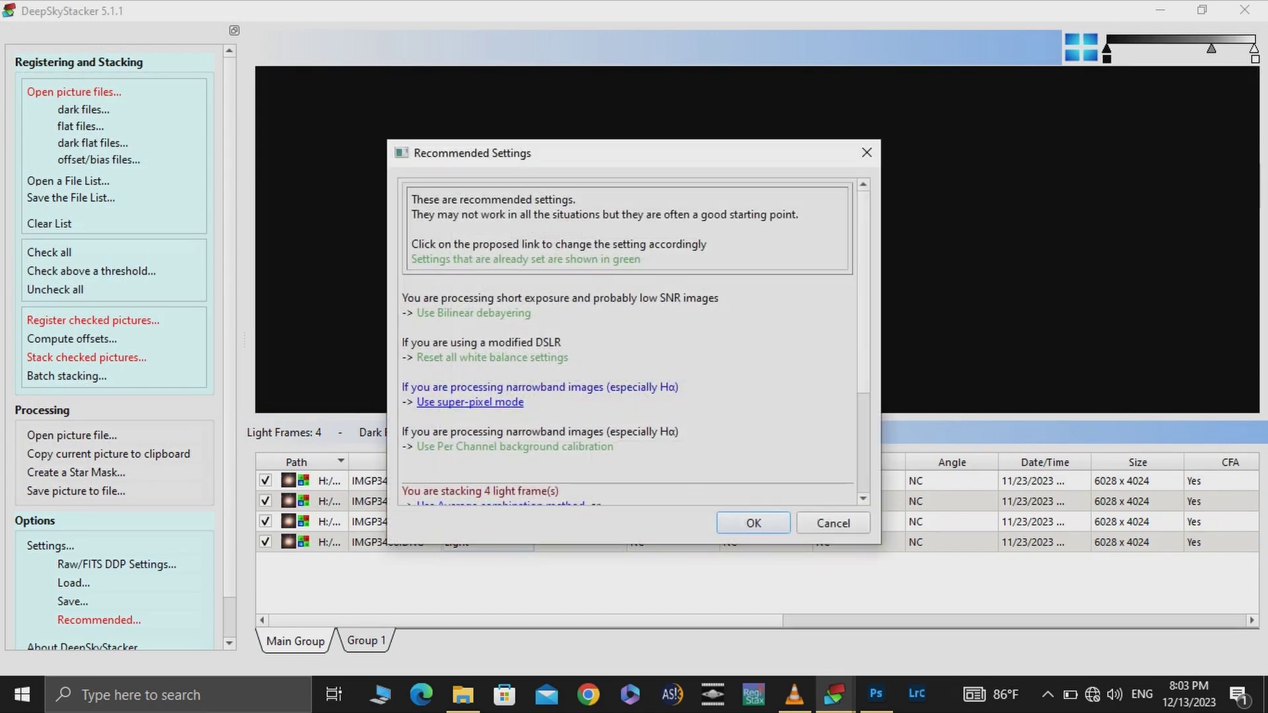
pyautogui.scroll(-3, 628, 340)
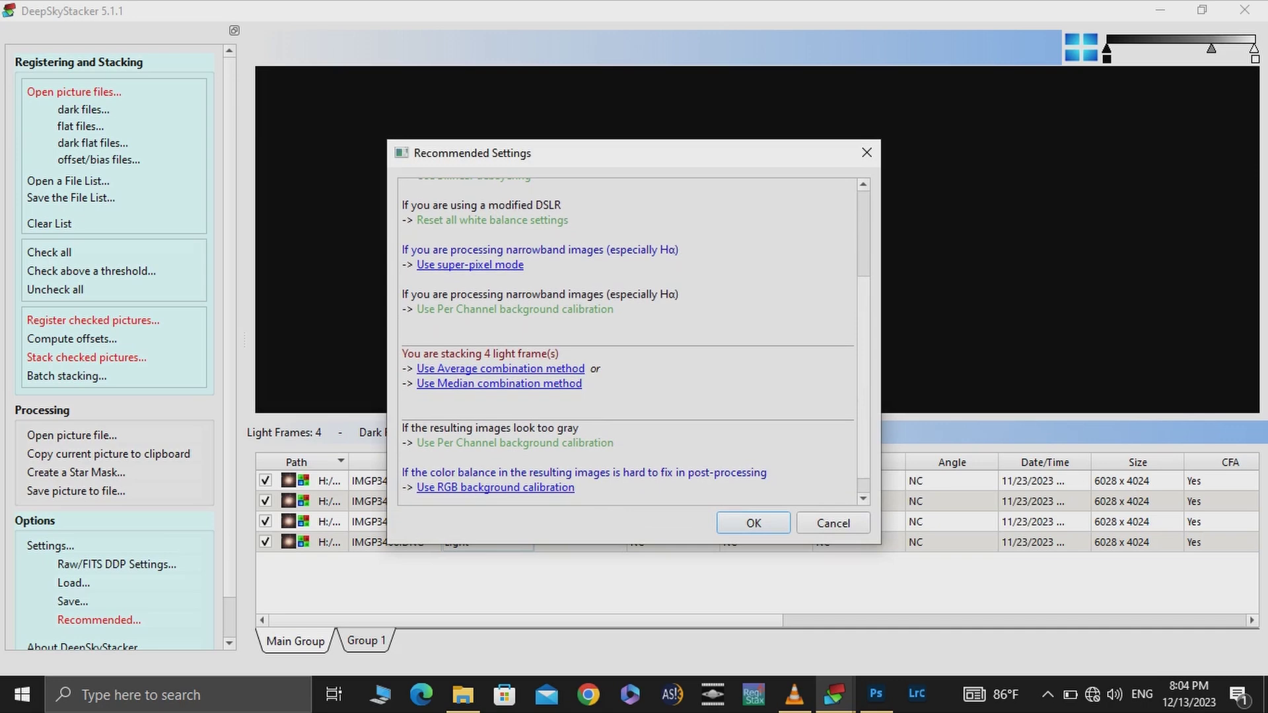
pyautogui.scroll(1, 627, 340)
pyautogui.scroll(-1, 628, 341)
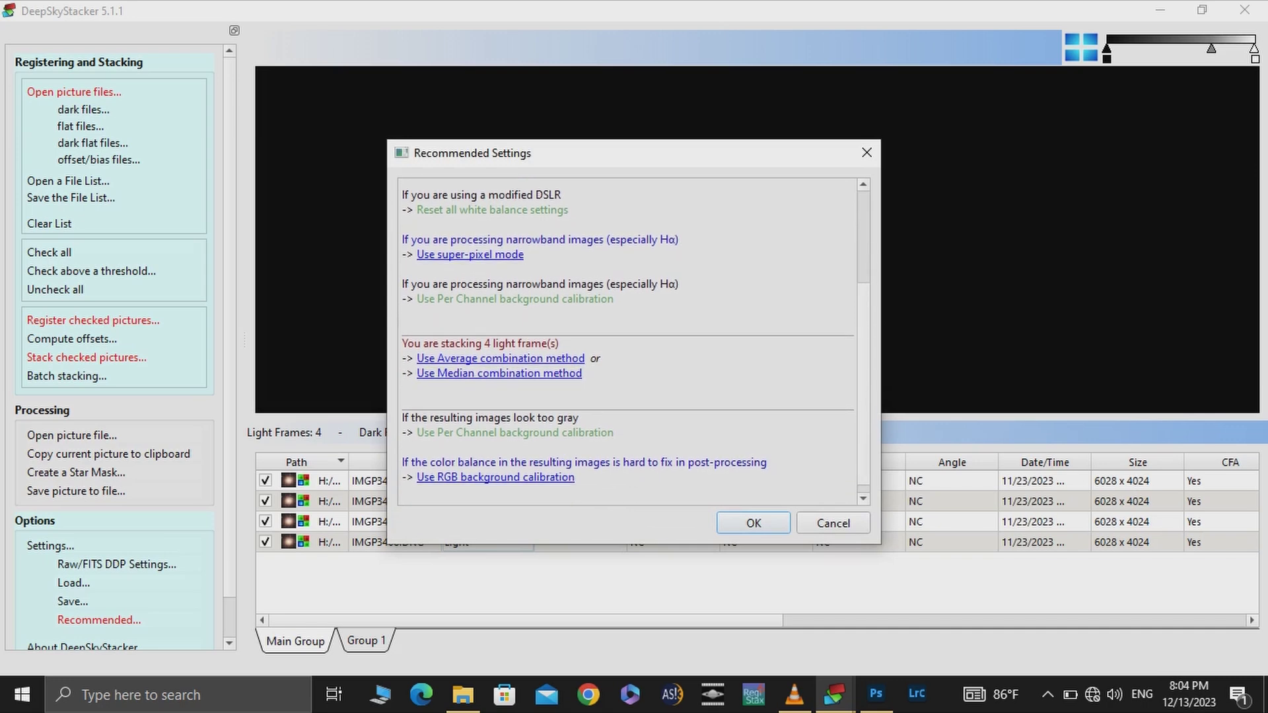
pyautogui.scroll(3, 628, 340)
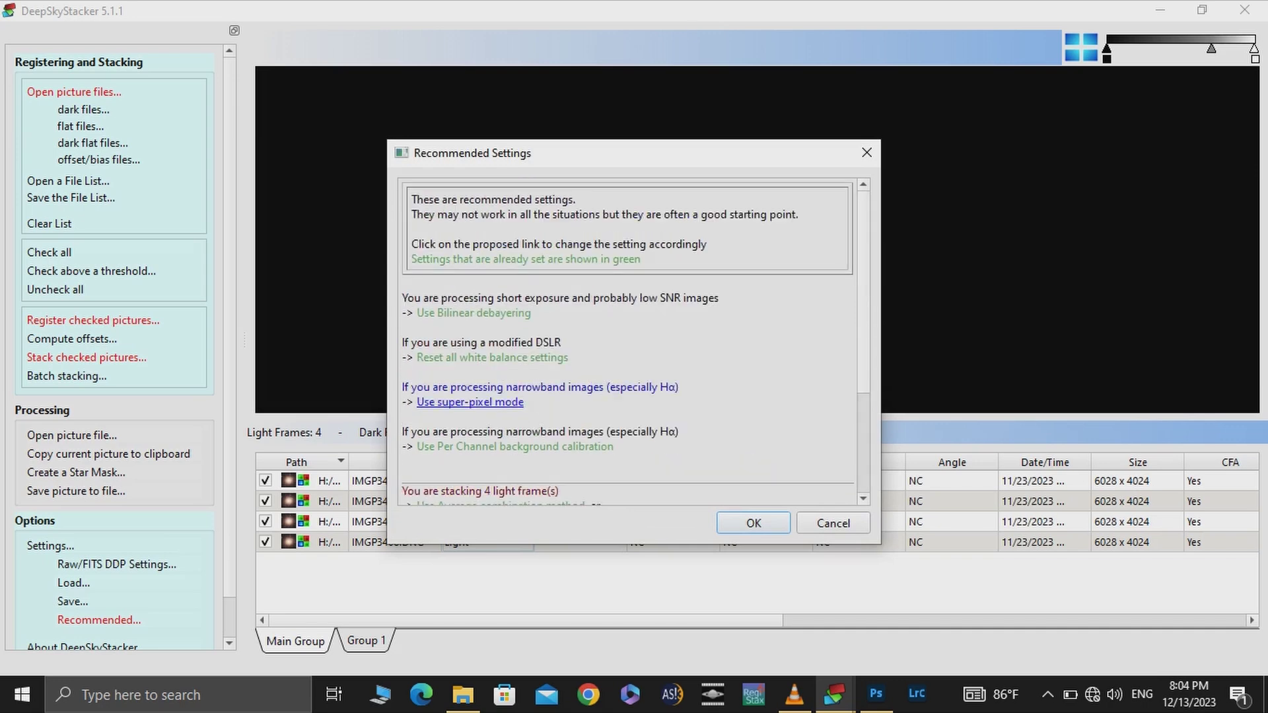
pyautogui.scroll(-3, 627, 341)
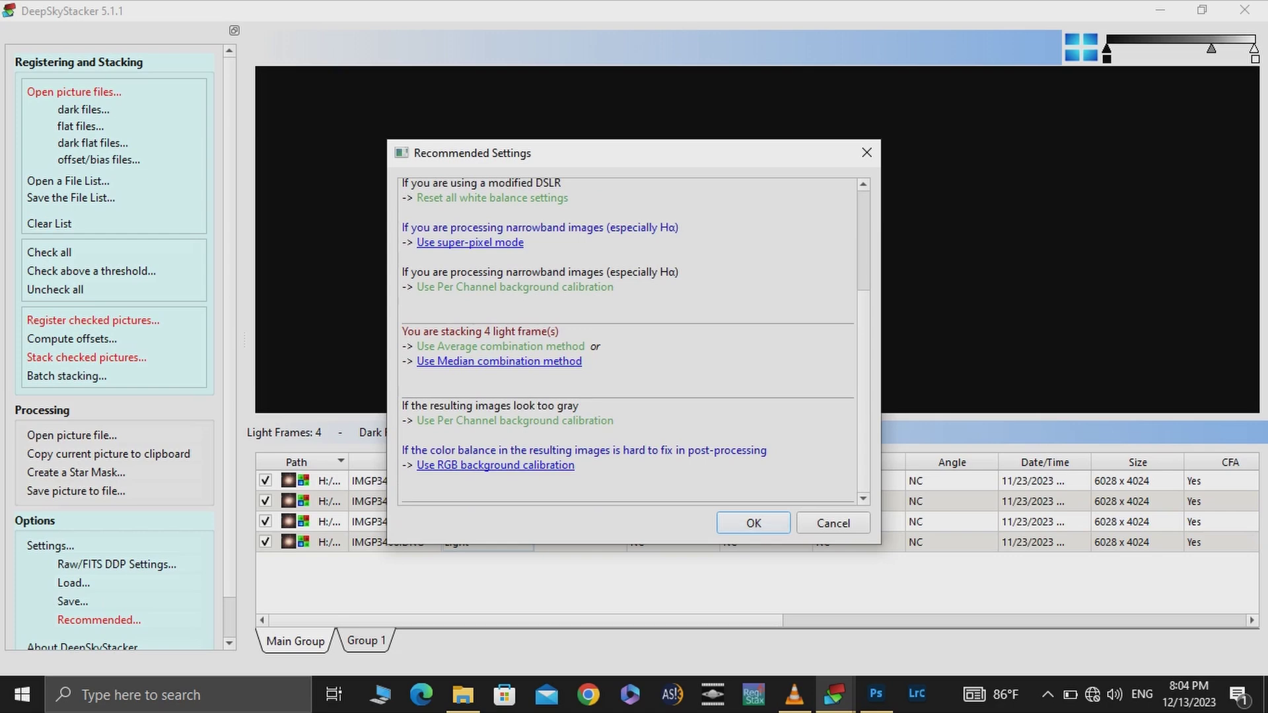
pyautogui.press('Return')
# - Register and stack the light frames with the chosen settings, and close DeepSkyStacker when stacking is complete
pyautogui.press('Return')
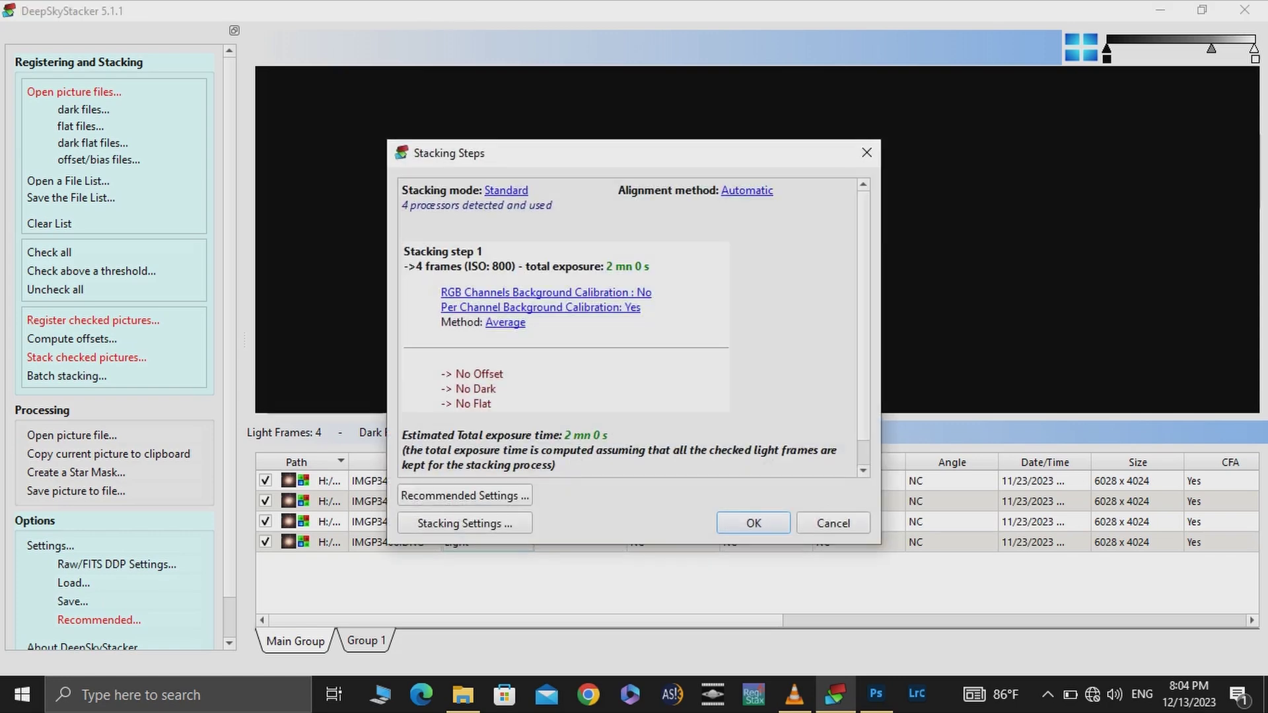
pyautogui.press('Return')
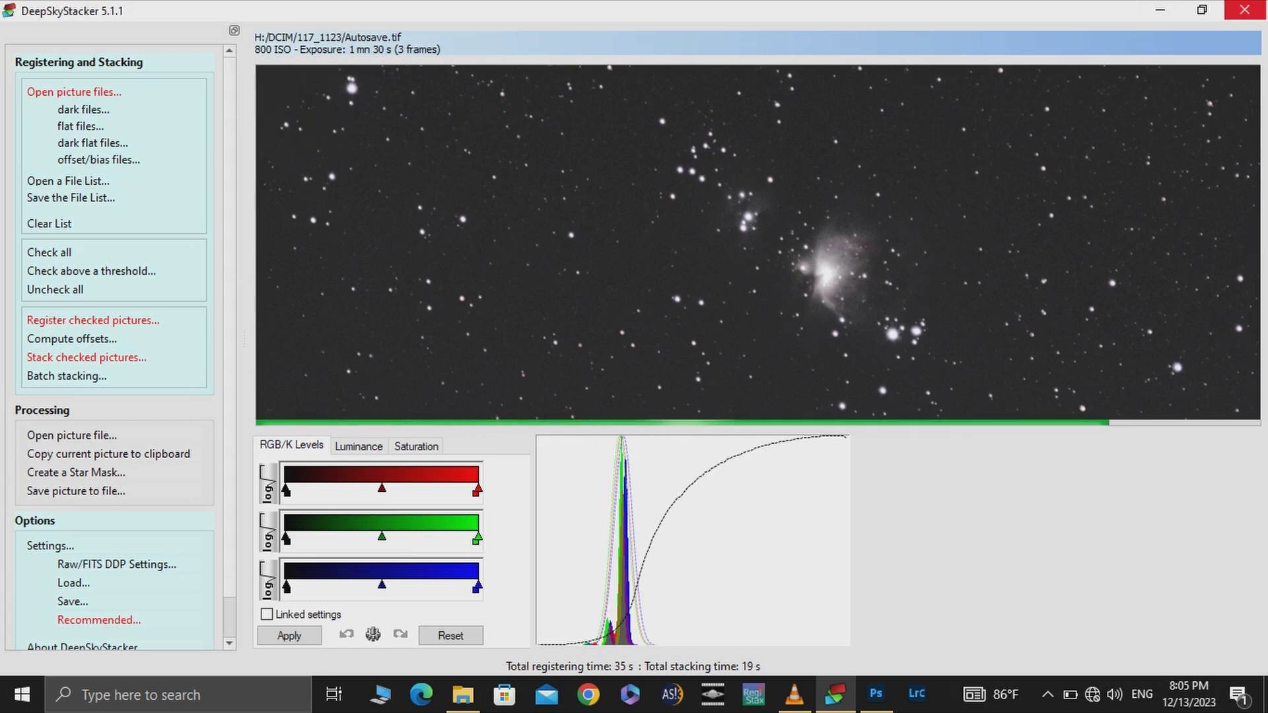
pyautogui.click(1245, 10)
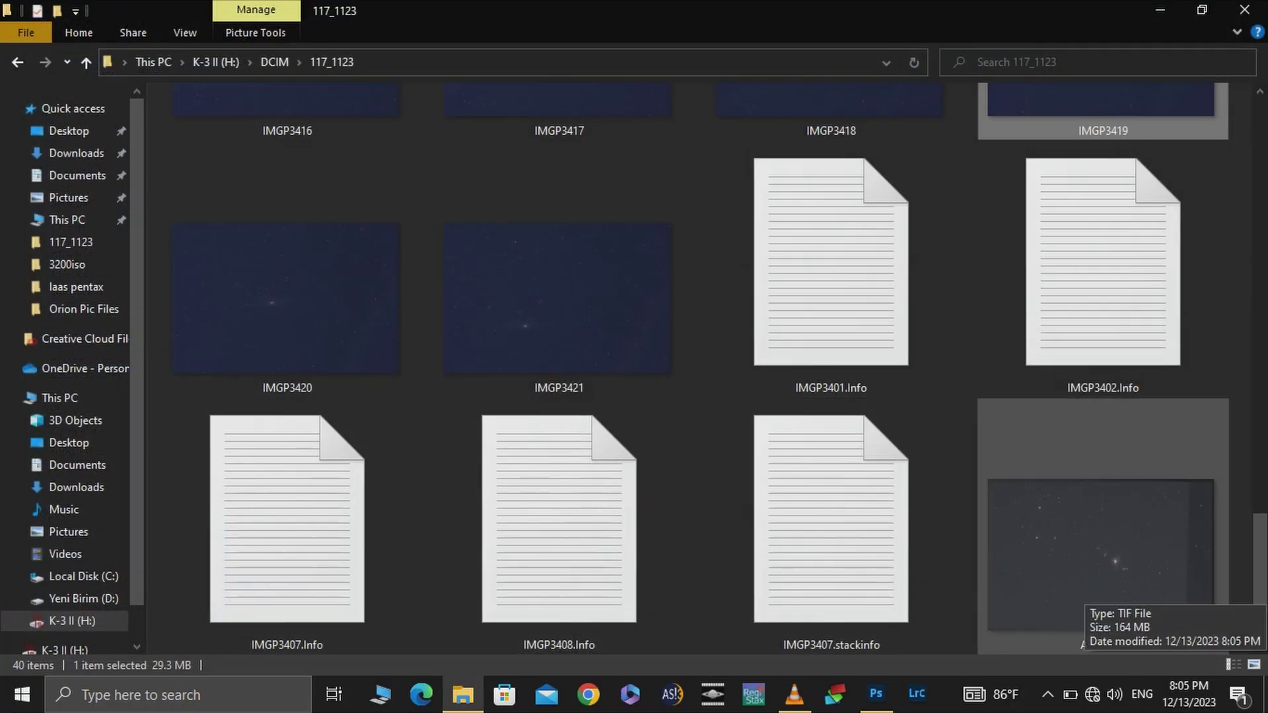
# - Open the stacked Autosave.tif in Photoshop and convert it to 16 Bits/Channel using the Exposure and Gamma toning method
pyautogui.click(1090, 582)
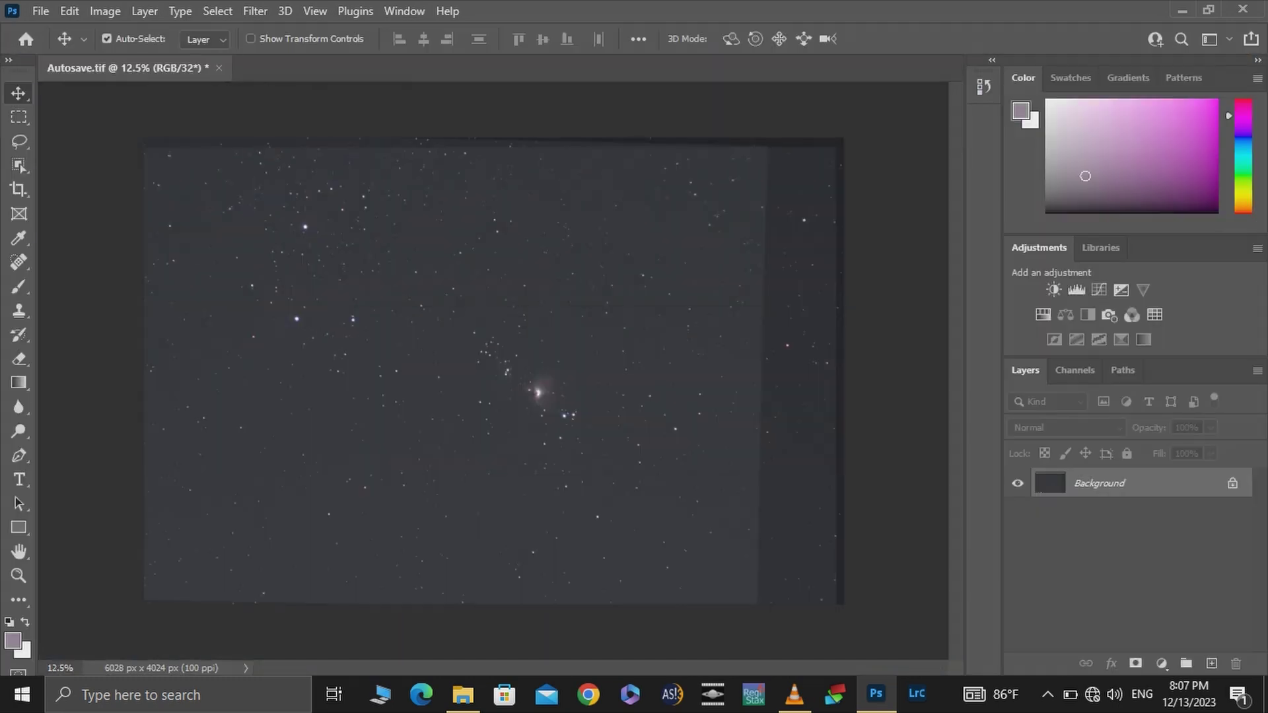
pyautogui.click(109, 11)
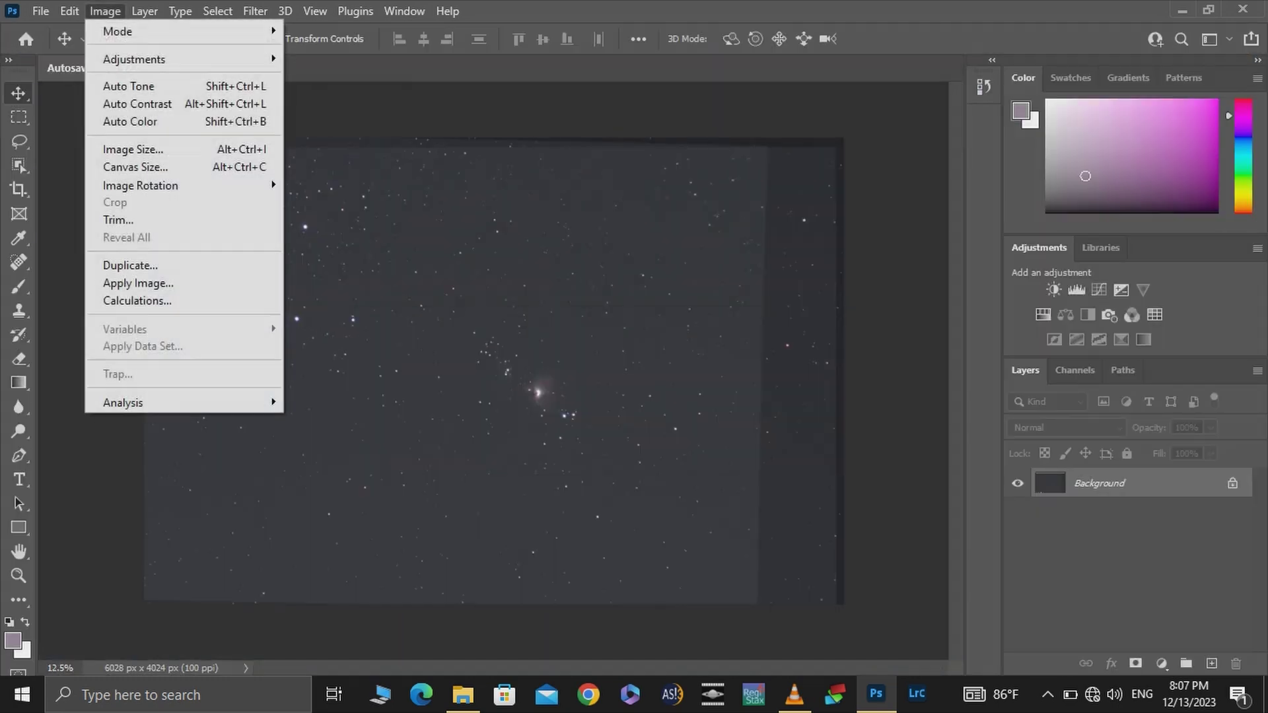
pyautogui.moveTo(119, 31)
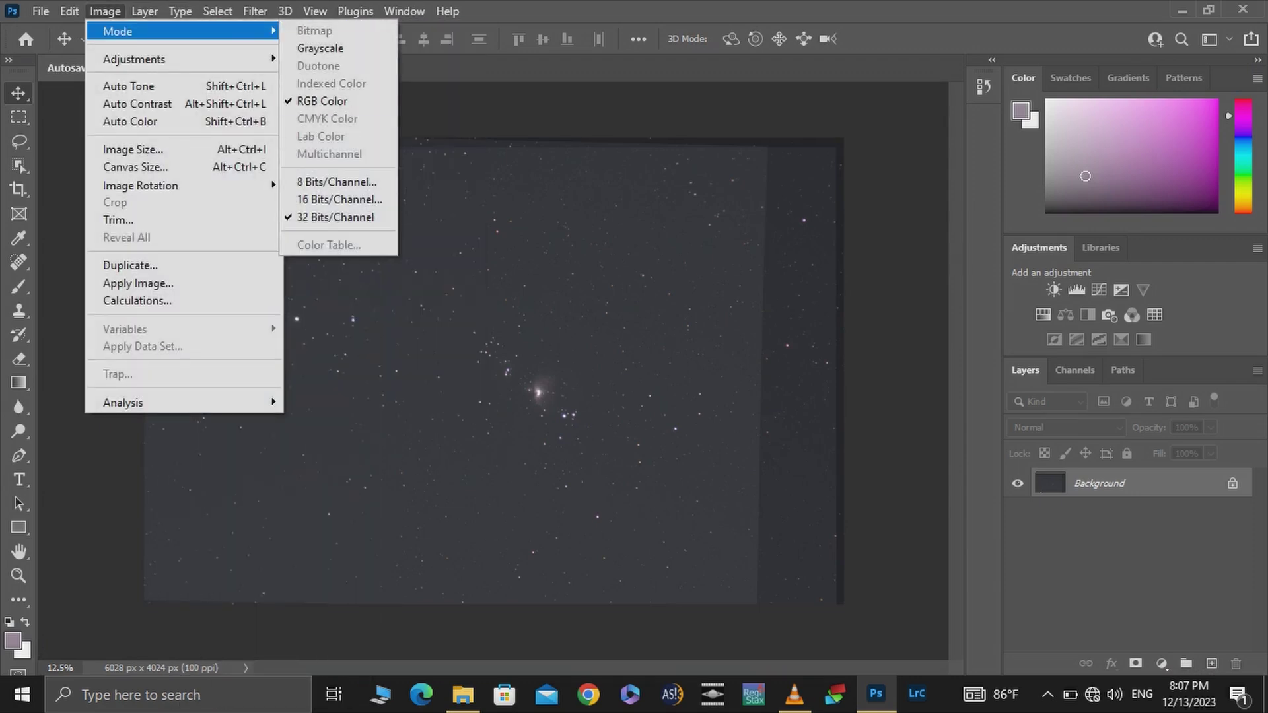
pyautogui.click(339, 199)
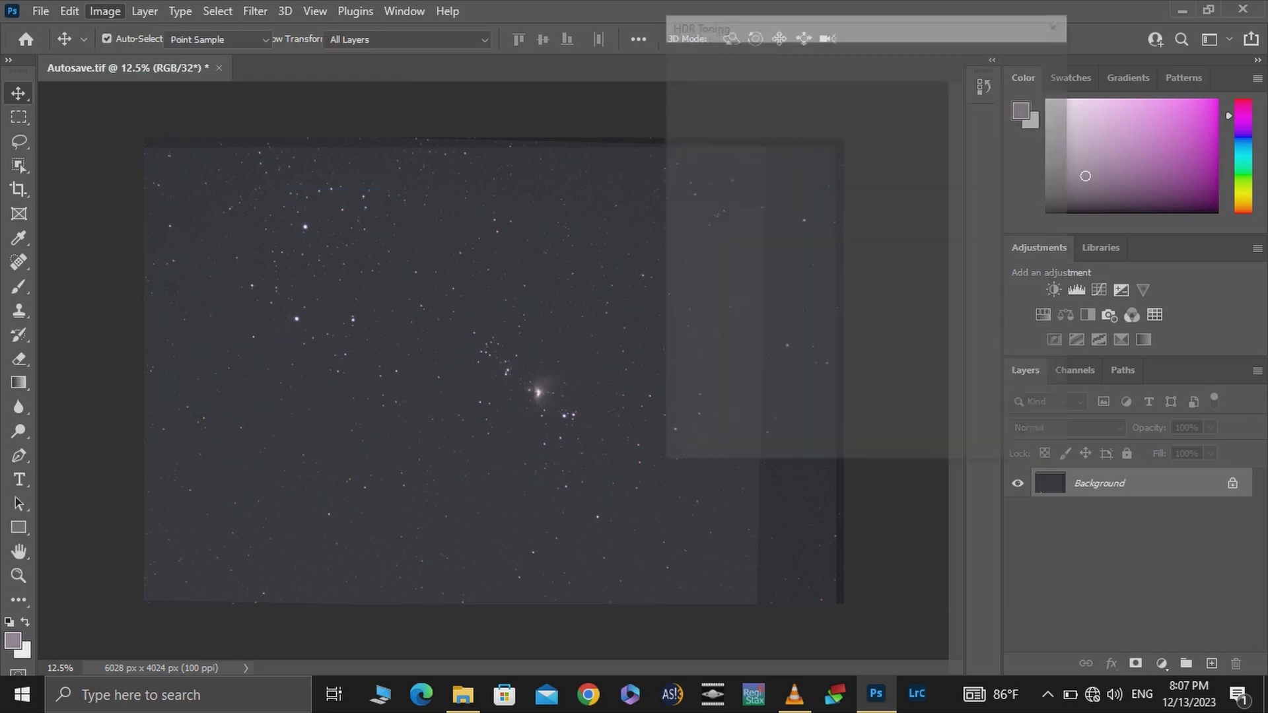
pyautogui.click(791, 96)
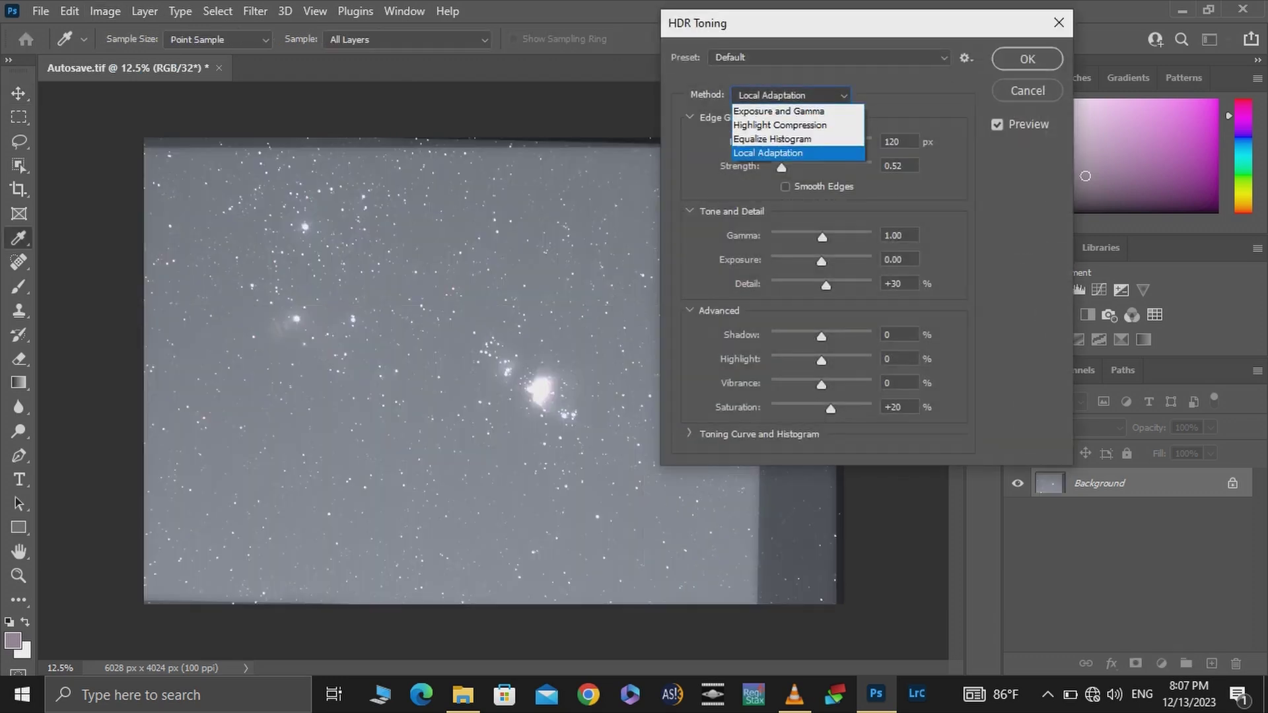
pyautogui.click(784, 111)
pyautogui.press('Return')
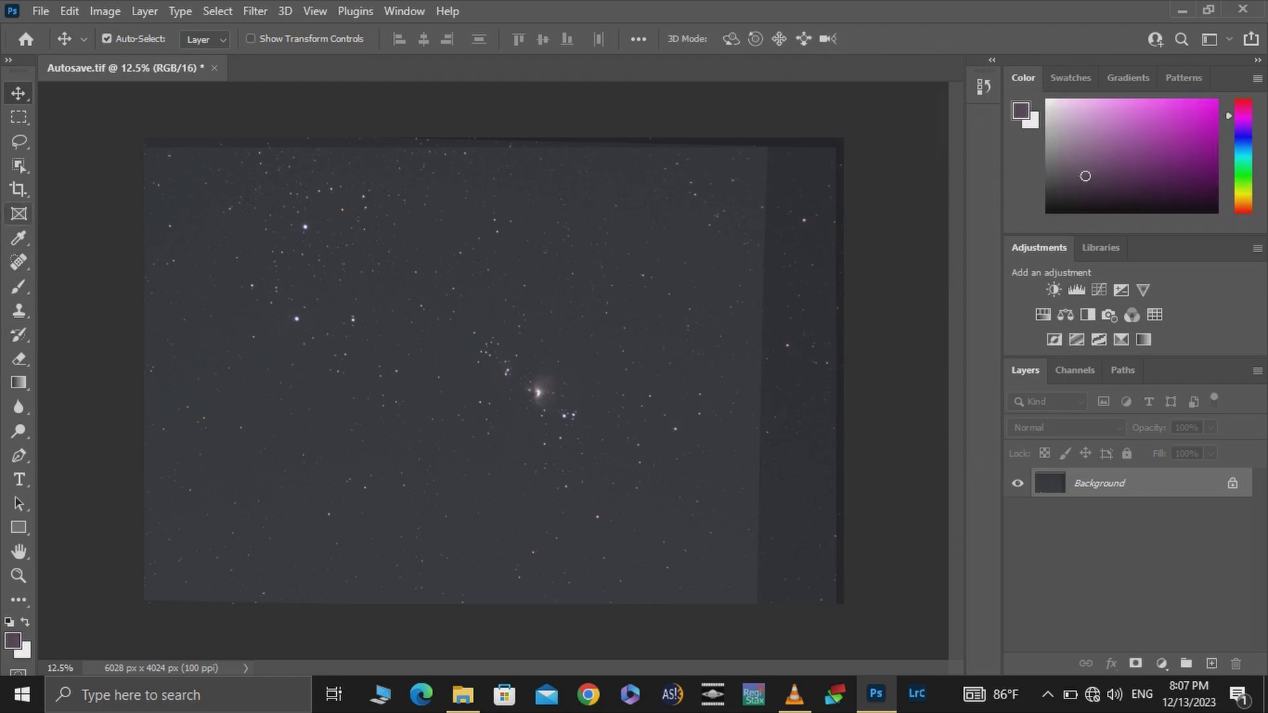
# - Rotate the image slightly counterclockwise and crop it to about 4300 x 2840 px around the nebula, excluding the uneven stacking edges
pyautogui.click(18, 190)
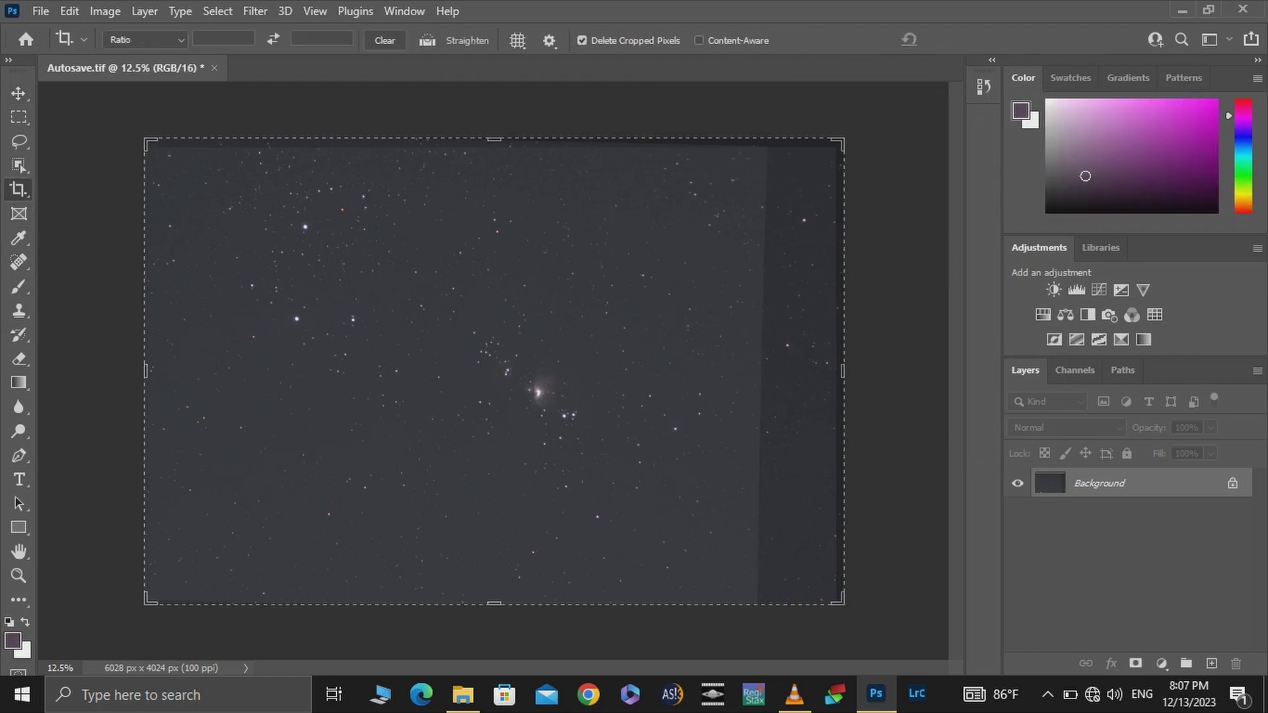
pyautogui.moveTo(147, 140); pyautogui.dragTo(184, 169)
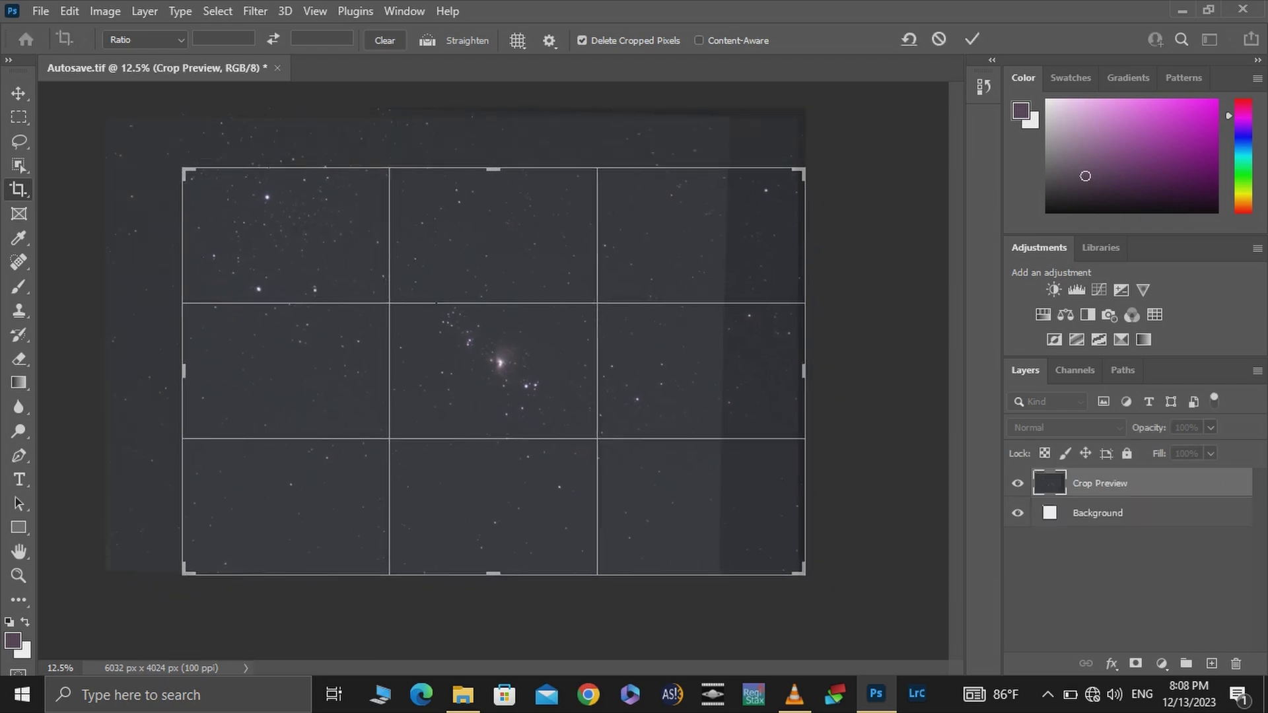
pyautogui.moveTo(803, 572); pyautogui.dragTo(725, 480)
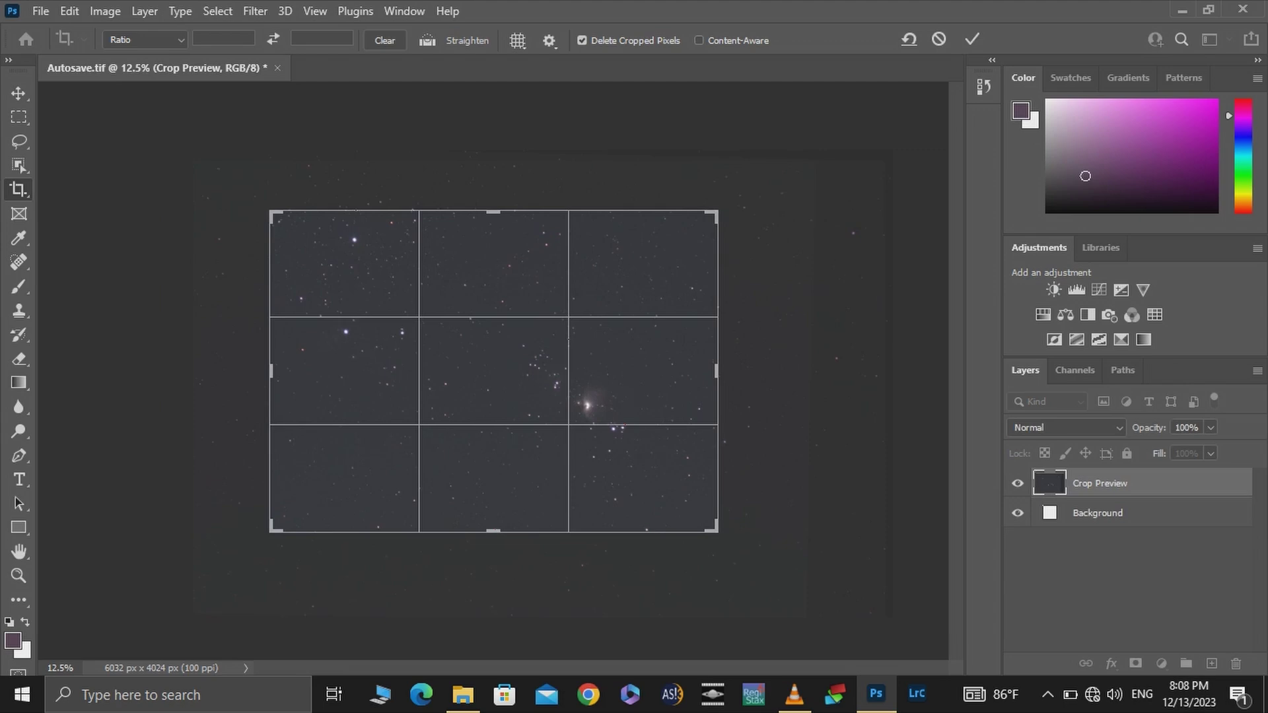
pyautogui.moveTo(726, 539); pyautogui.dragTo(746, 496)
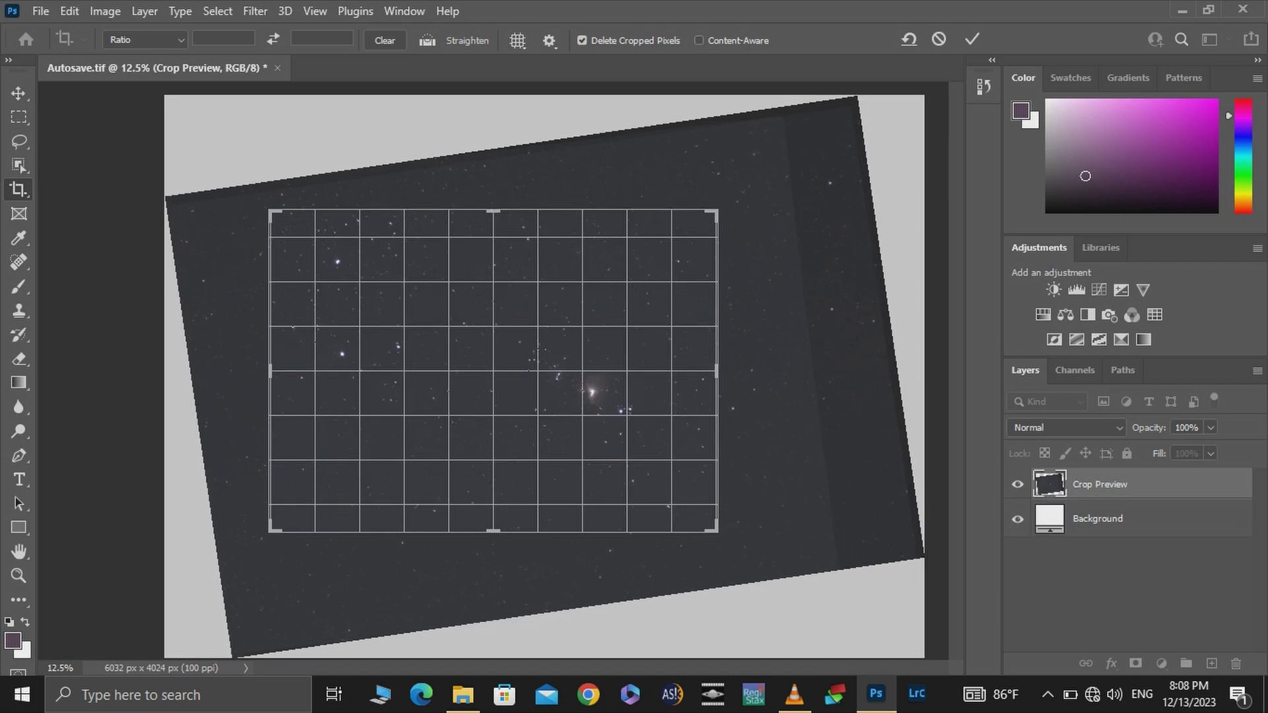
pyautogui.moveTo(674, 437); pyautogui.dragTo(716, 438)
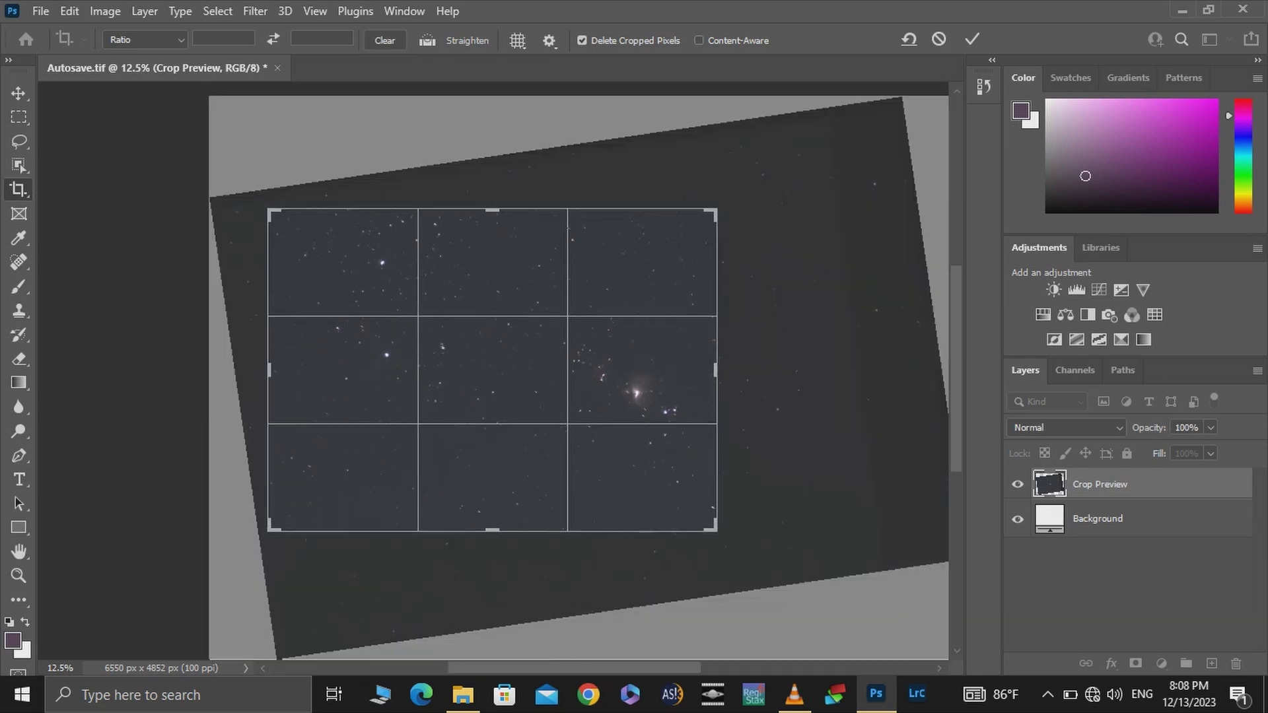
pyautogui.moveTo(715, 371); pyautogui.dragTo(733, 370)
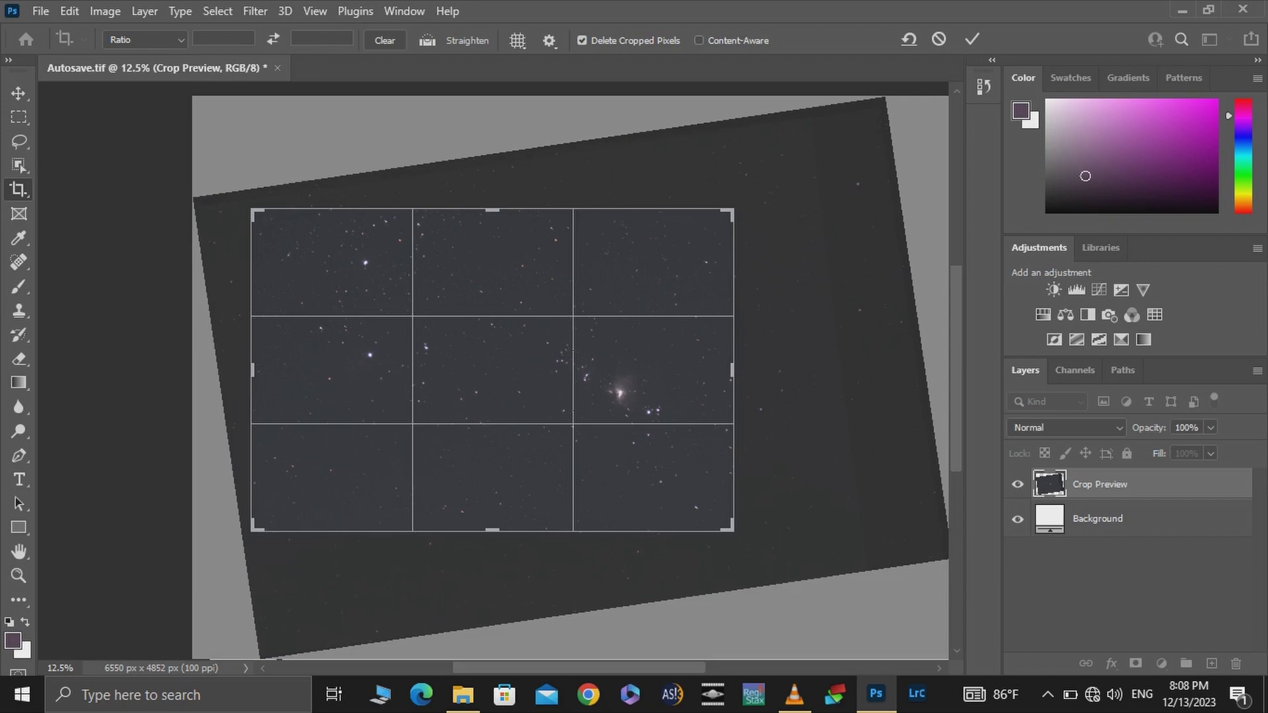
pyautogui.moveTo(733, 531); pyautogui.dragTo(743, 536)
pyautogui.press('Return')
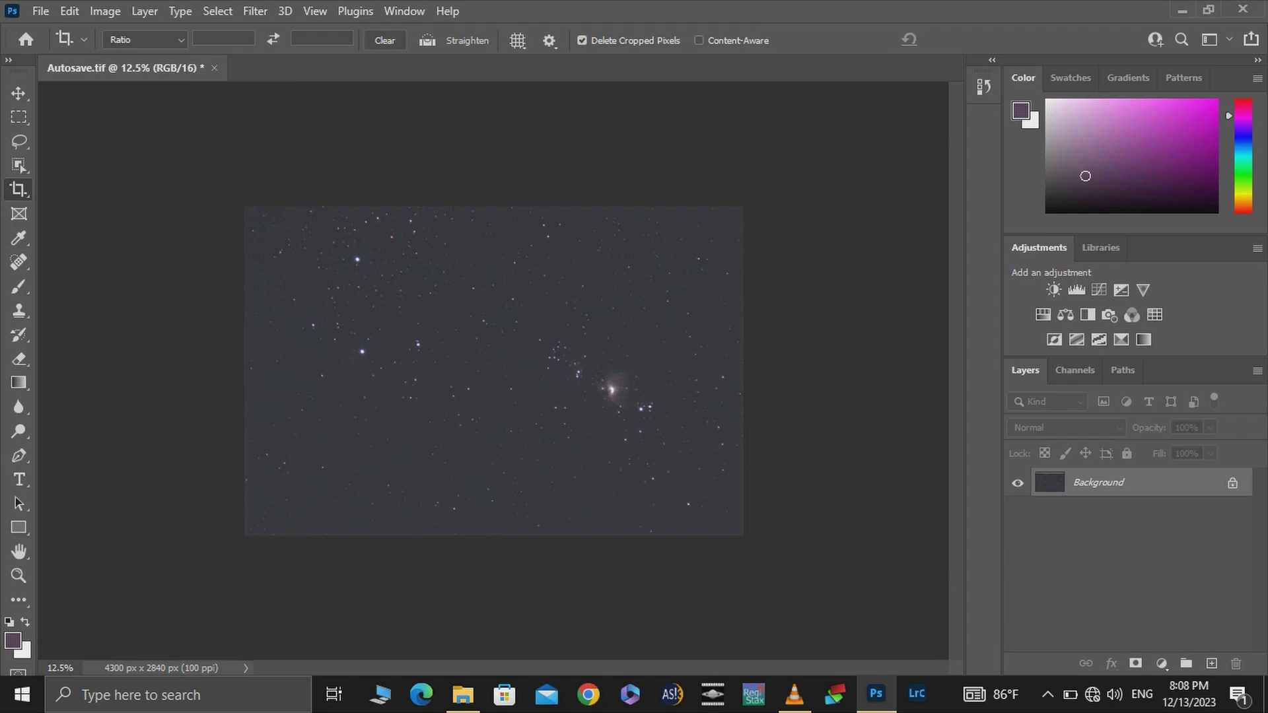
# - Apply a Levels adjustment to the RGB channel with the black input at 32 and the midtone at 1.57
pyautogui.click(104, 11)
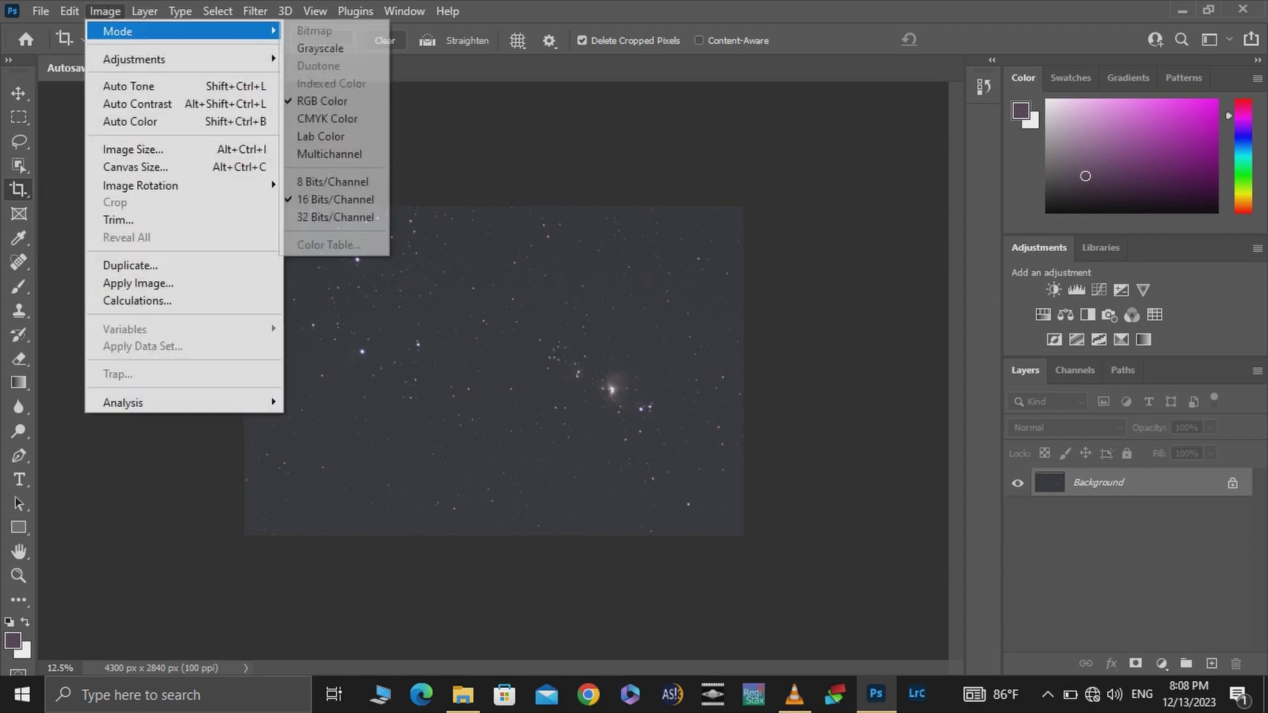
pyautogui.moveTo(255, 11)
pyautogui.hotkey('alt', 'i')
pyautogui.hotkey('alt', 'l')
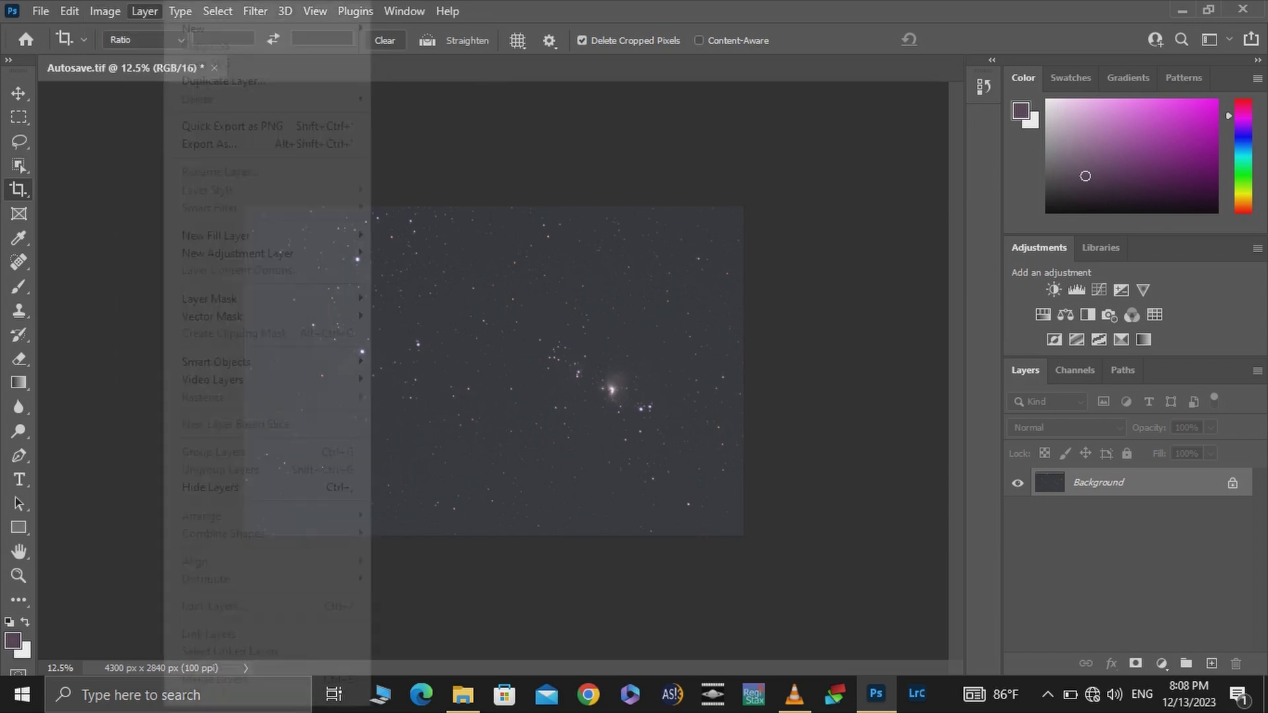
pyautogui.hotkey('alt', 'i')
pyautogui.press('Down')
pyautogui.press('Right')
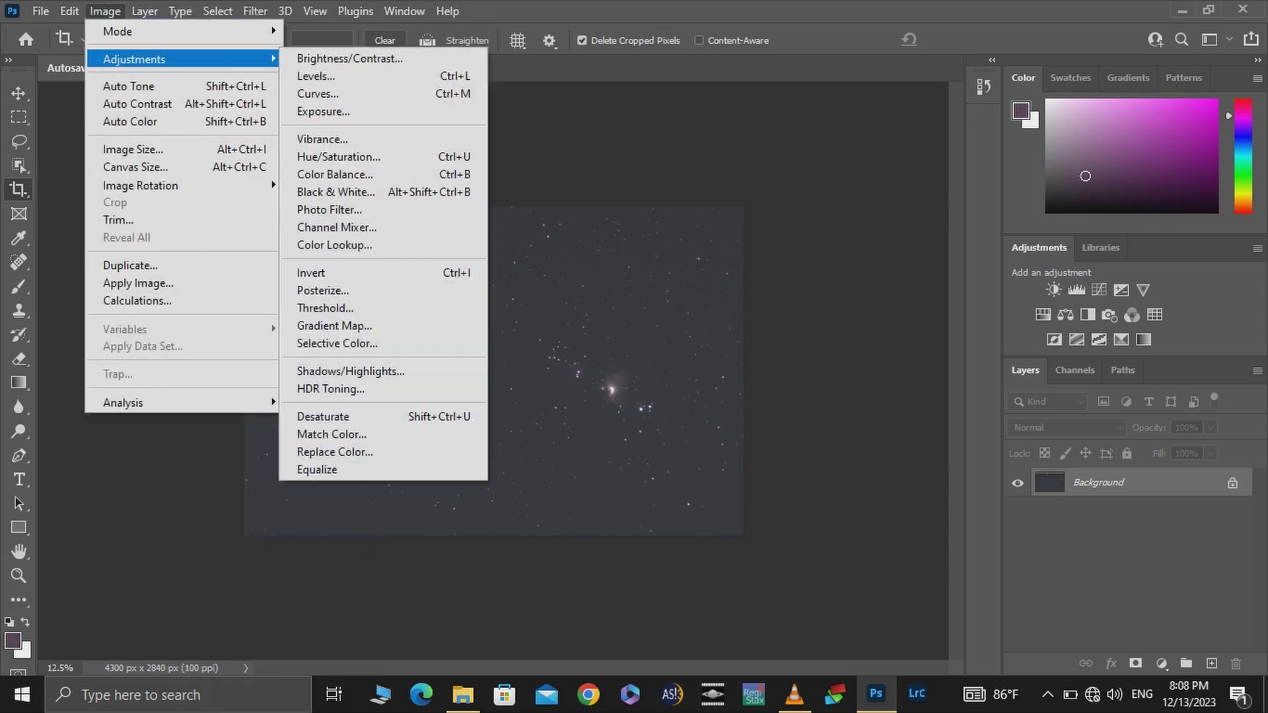
pyautogui.press('Down')
pyautogui.press('Return')
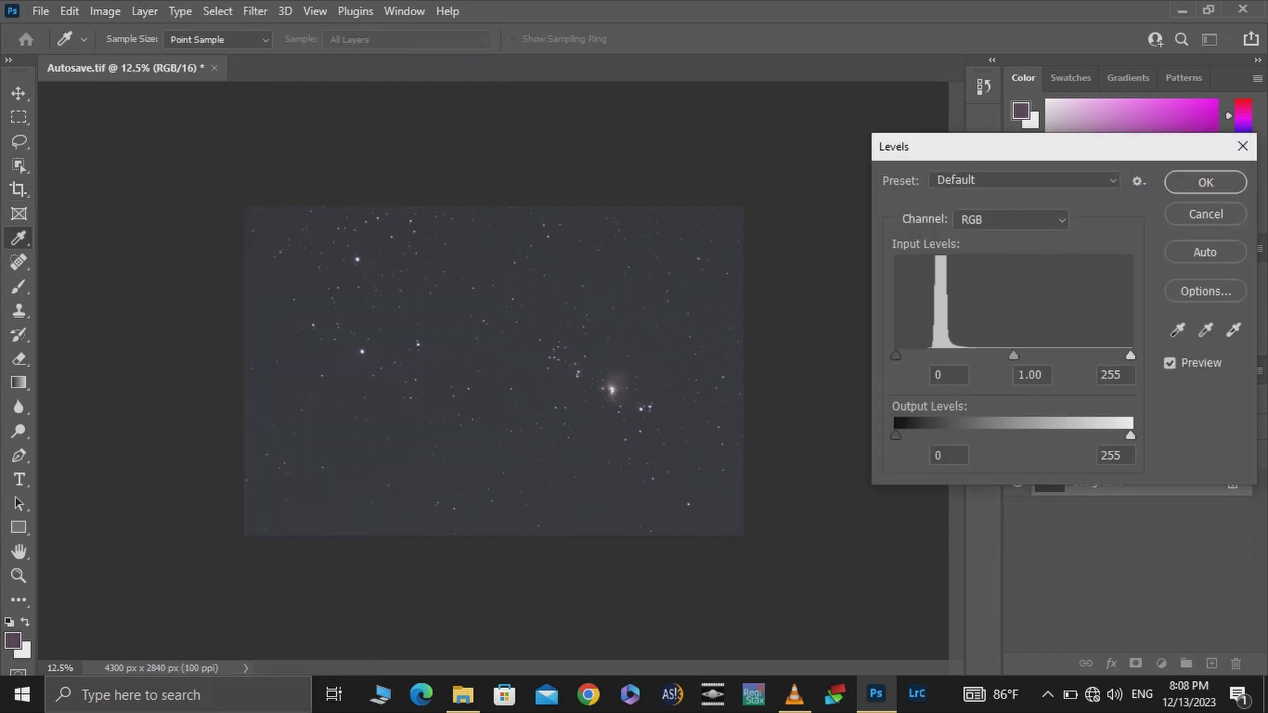
pyautogui.moveTo(896, 355); pyautogui.dragTo(925, 355)
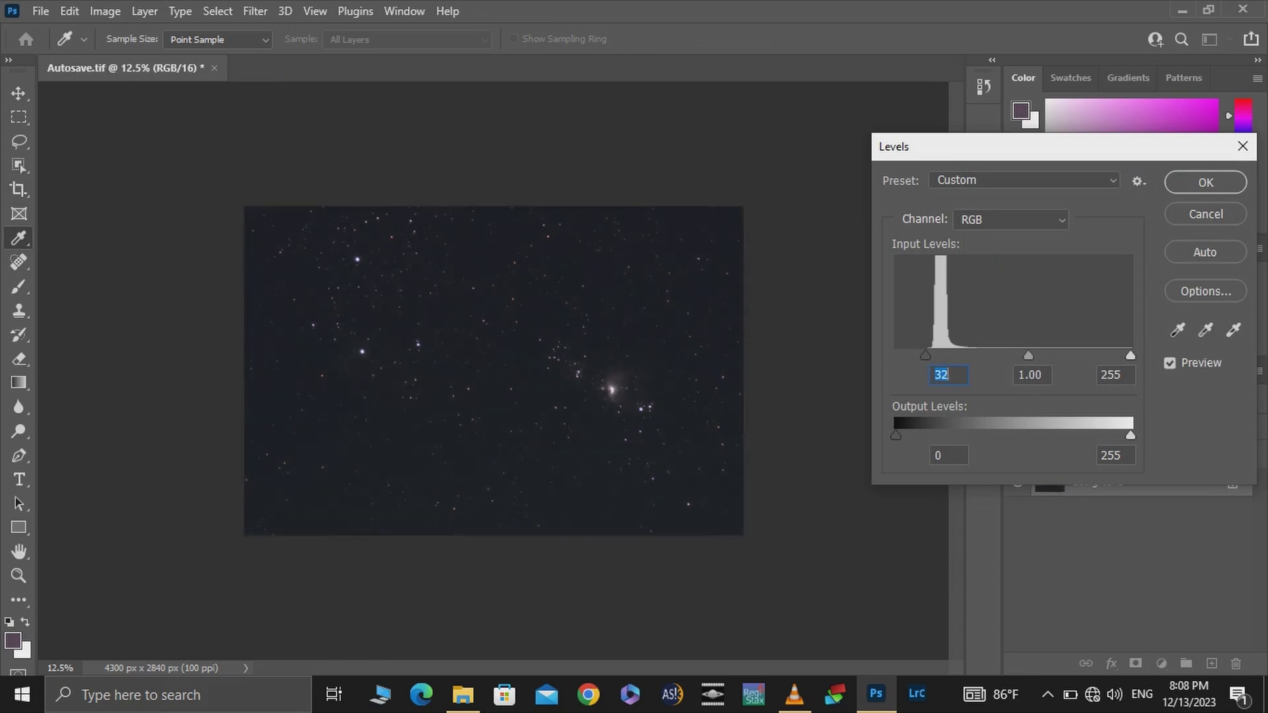
pyautogui.moveTo(1028, 355); pyautogui.dragTo(995, 356)
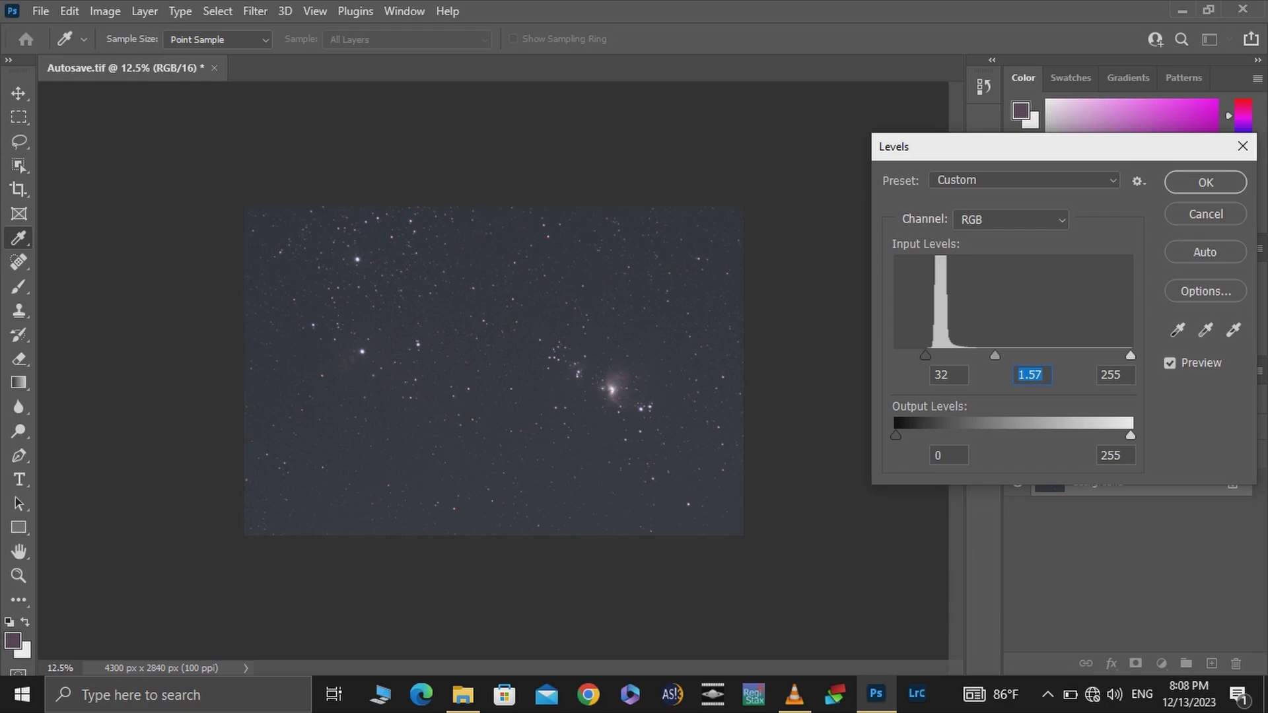
pyautogui.press('Return')
# - Apply another Levels adjustment to the RGB channel with the black input at 16 and the midtone at 1.35
pyautogui.press('c')
pyautogui.hotkey('ctrl', '+')
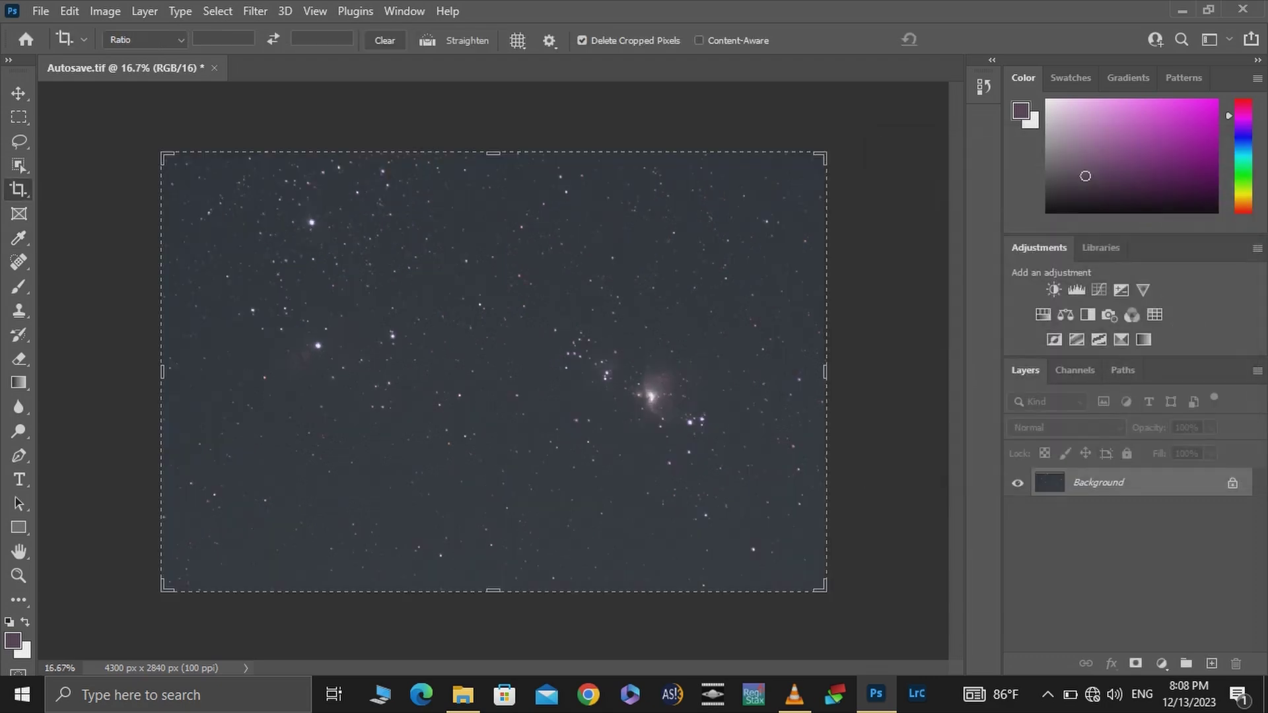
pyautogui.hotkey('ctrl', '+')
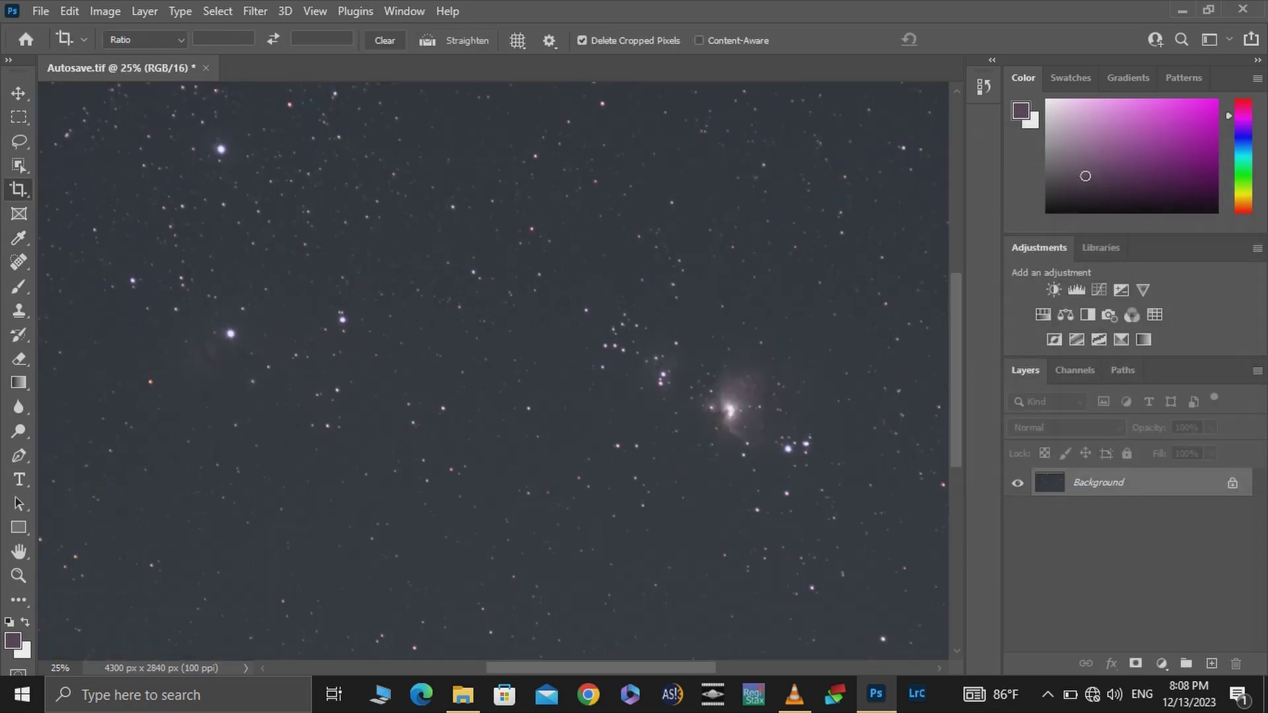
pyautogui.press('v')
pyautogui.click(104, 11)
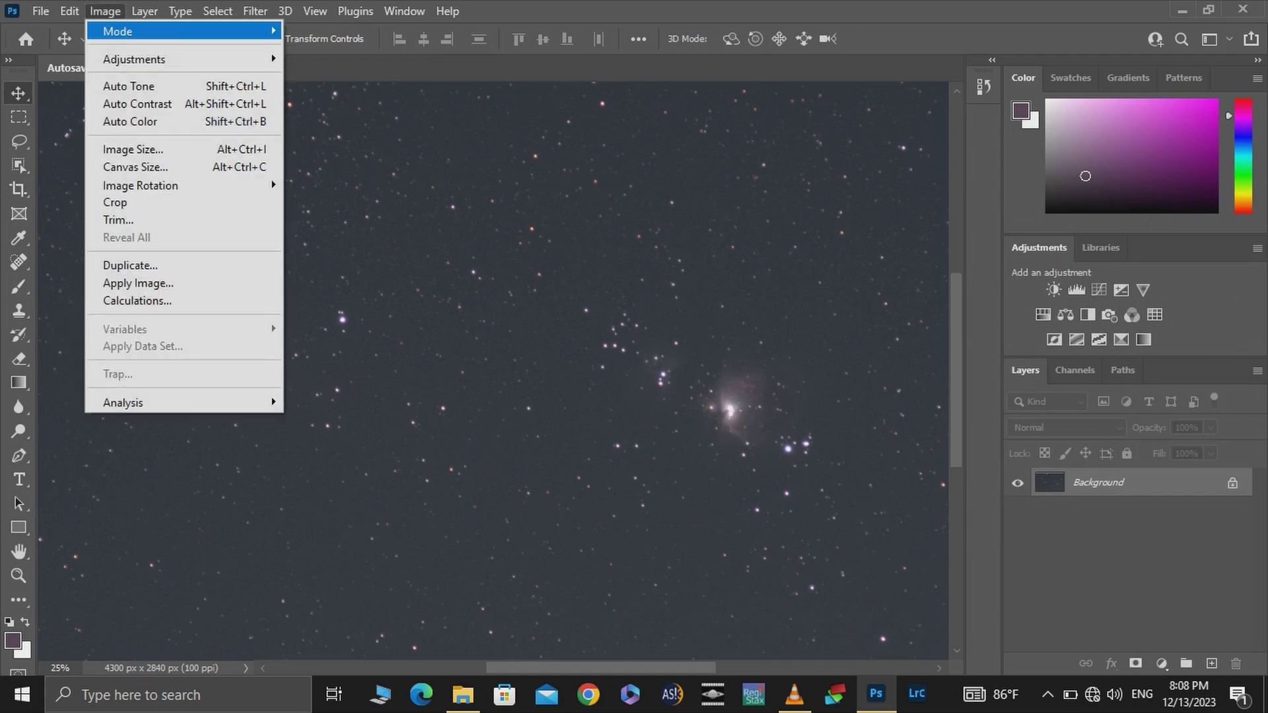
pyautogui.press('Right')
pyautogui.press('Down')
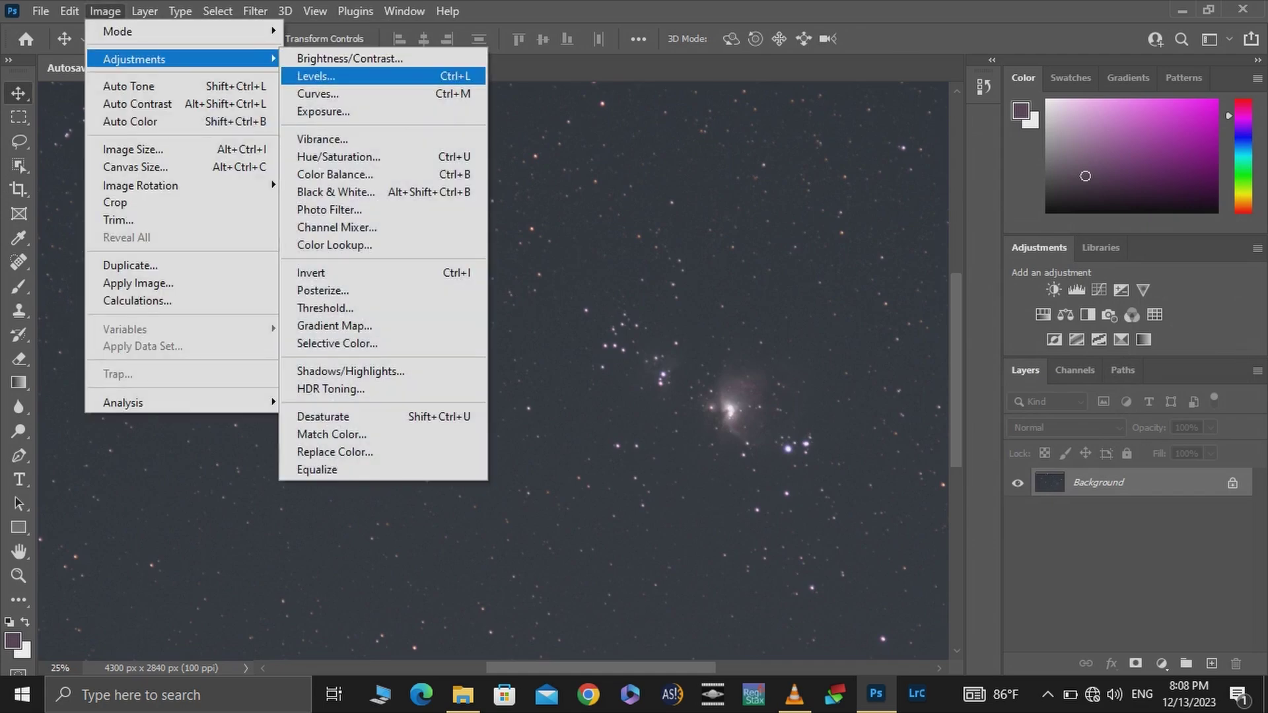
pyautogui.press('Return')
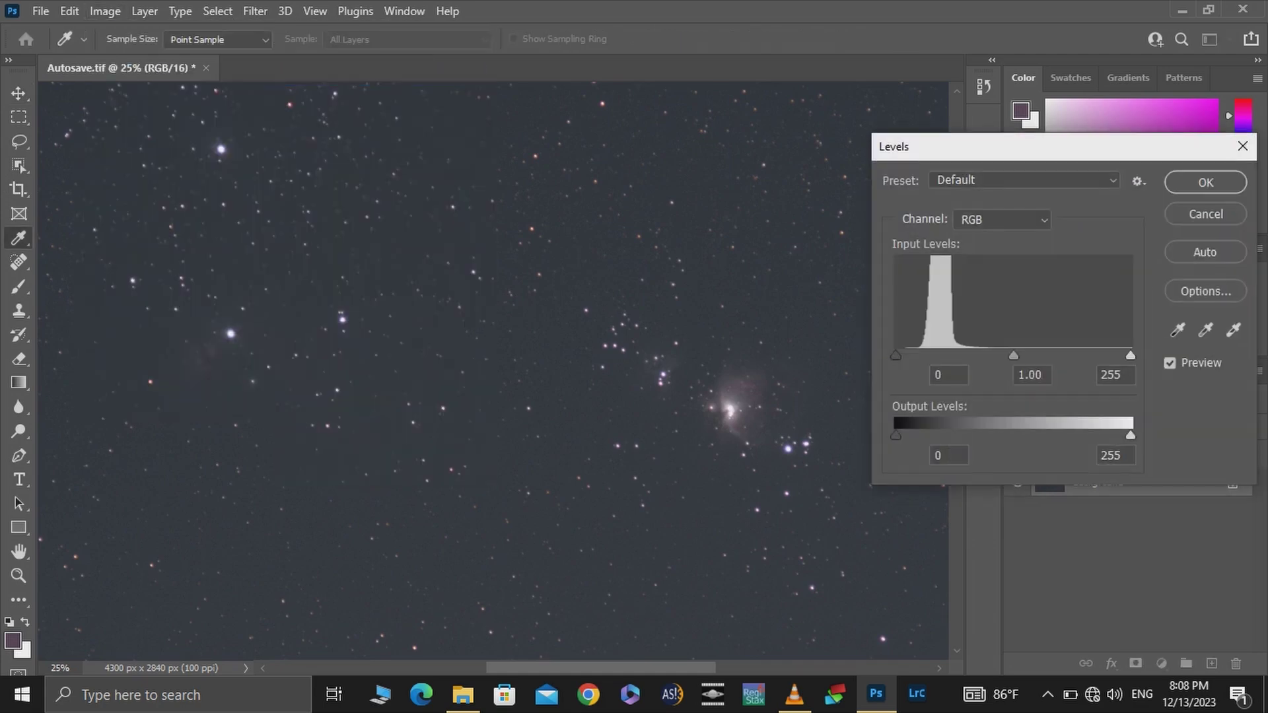
pyautogui.moveTo(896, 355); pyautogui.dragTo(911, 355)
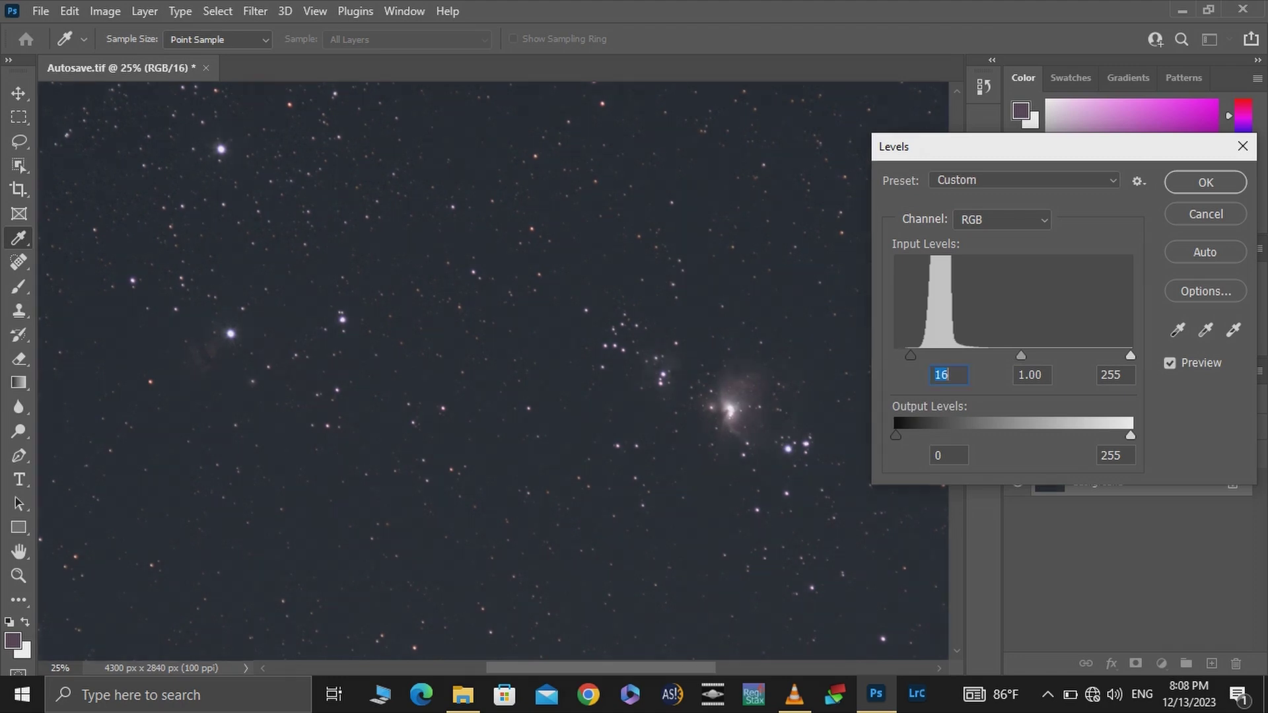
pyautogui.press('Tab')
pyautogui.press('Up')
pyautogui.press('Up')
pyautogui.press('Up')
pyautogui.press('Up')
pyautogui.press('Up')
pyautogui.press('Up')
pyautogui.press('Up')
pyautogui.press('Up')
pyautogui.press('Up')
pyautogui.press('Up')
pyautogui.press('Up')
pyautogui.press('Up')
pyautogui.press('Up')
pyautogui.press('Up')
pyautogui.press('Up')
pyautogui.press('Up')
pyautogui.press('Up')
pyautogui.press('Up')
pyautogui.press('Up')
pyautogui.press('Up')
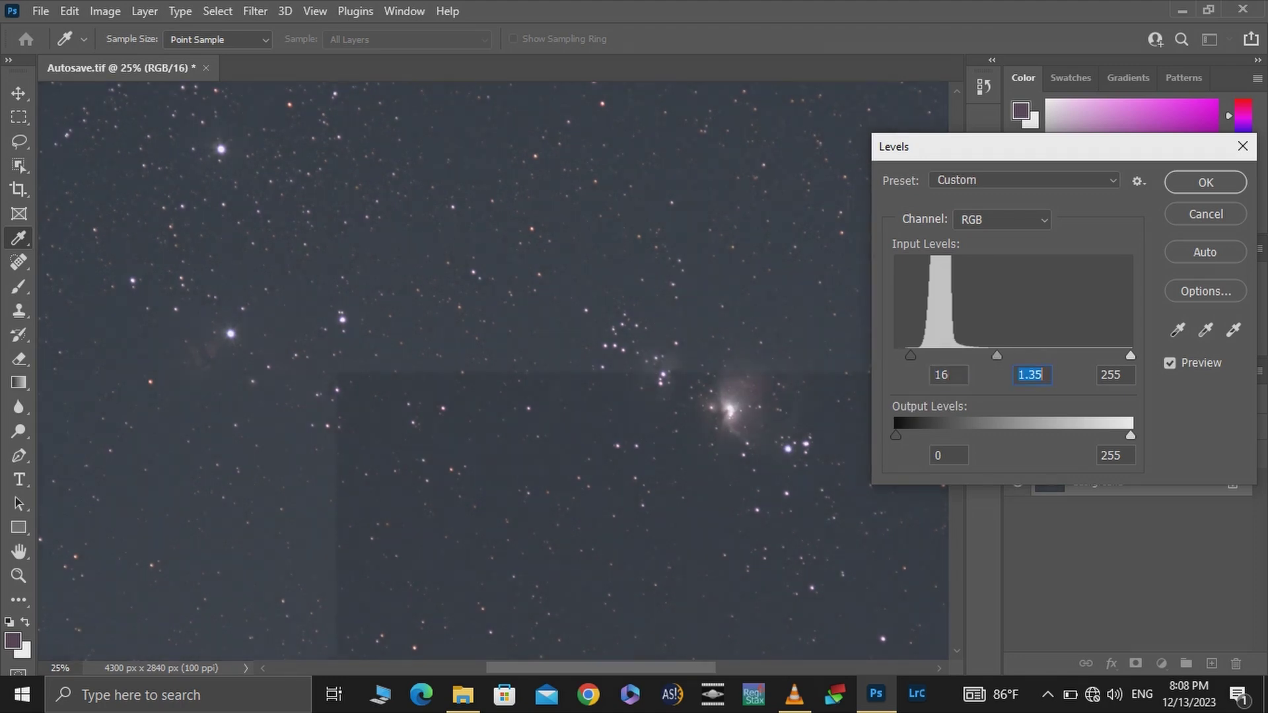
pyautogui.press('Return')
# - Apply a further RGB Levels adjustment with the black input at 14 and a raised midtone value to brighten the nebula
pyautogui.hotkey('ctrl', 'l')
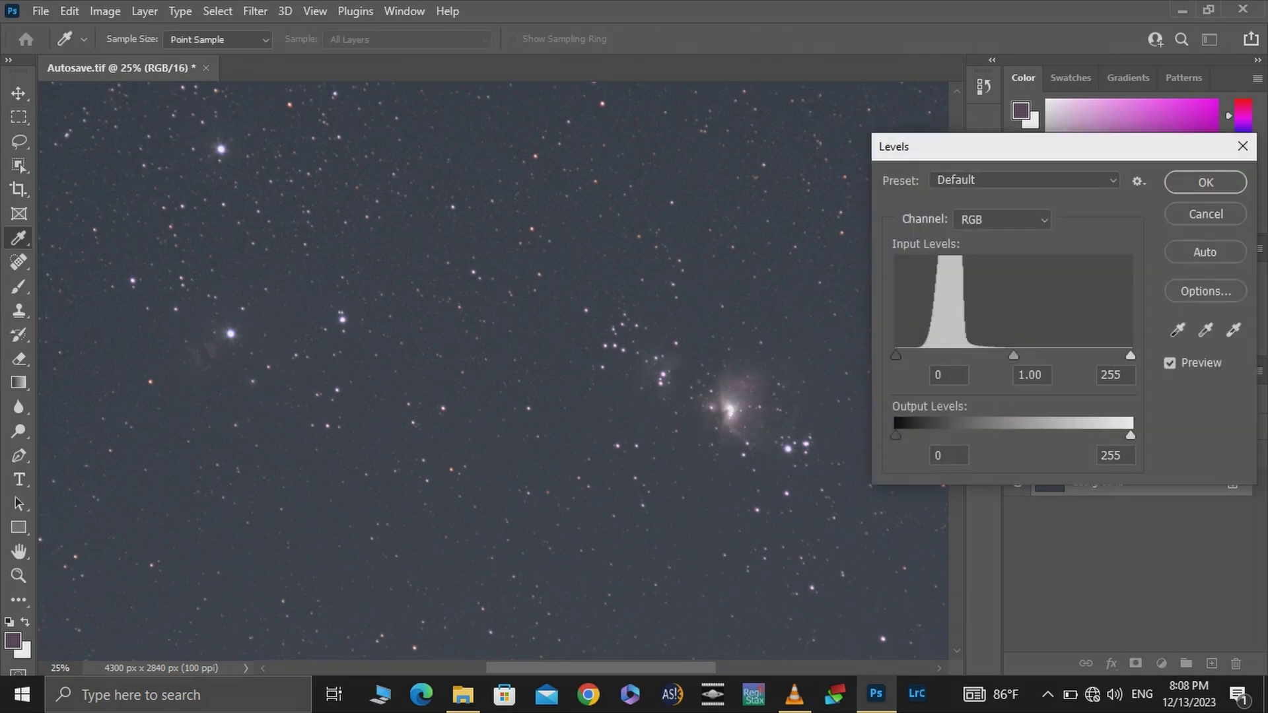
pyautogui.press('Up')
pyautogui.press('Up')
pyautogui.press('Up')
pyautogui.press('Up')
pyautogui.press('Up')
pyautogui.press('Up')
pyautogui.press('Up')
pyautogui.press('Up')
pyautogui.press('Up')
pyautogui.press('Up')
pyautogui.press('Up')
pyautogui.press('Up')
pyautogui.press('Up')
pyautogui.press('Up')
pyautogui.press('Up')
pyautogui.press('Up')
pyautogui.press('Up')
pyautogui.press('Up')
pyautogui.press('Up')
pyautogui.press('Up')
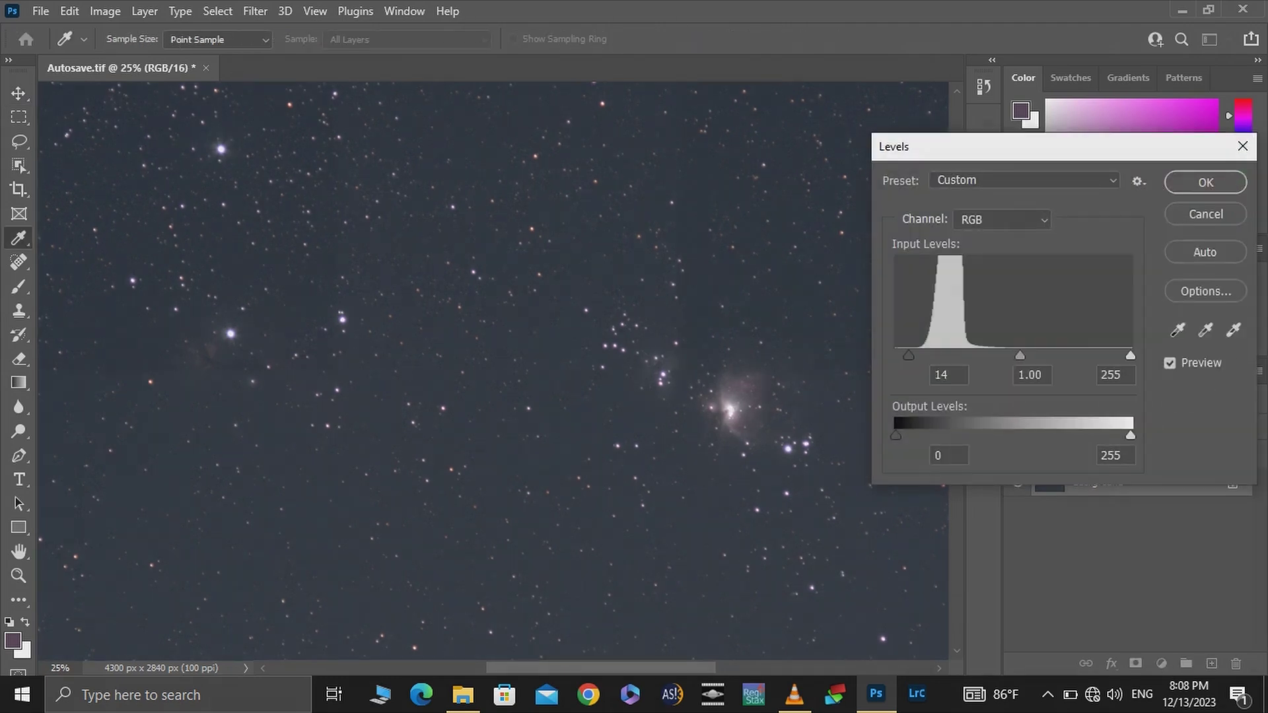
pyautogui.press('Tab')
pyautogui.press('Up')
pyautogui.press('Up')
pyautogui.press('Up')
pyautogui.press('Up')
pyautogui.press('Up')
pyautogui.press('Up')
pyautogui.press('Up')
pyautogui.press('Up')
pyautogui.press('Up')
pyautogui.press('Up')
pyautogui.press('Up')
pyautogui.press('Up')
pyautogui.press('Up')
pyautogui.press('Up')
pyautogui.press('Up')
pyautogui.press('Up')
pyautogui.press('Up')
pyautogui.press('Return')
# - Start a new Levels adjustment and set the RGB black input to 9 and the midtone to 1.04
pyautogui.hotkey('ctrl', 'l')
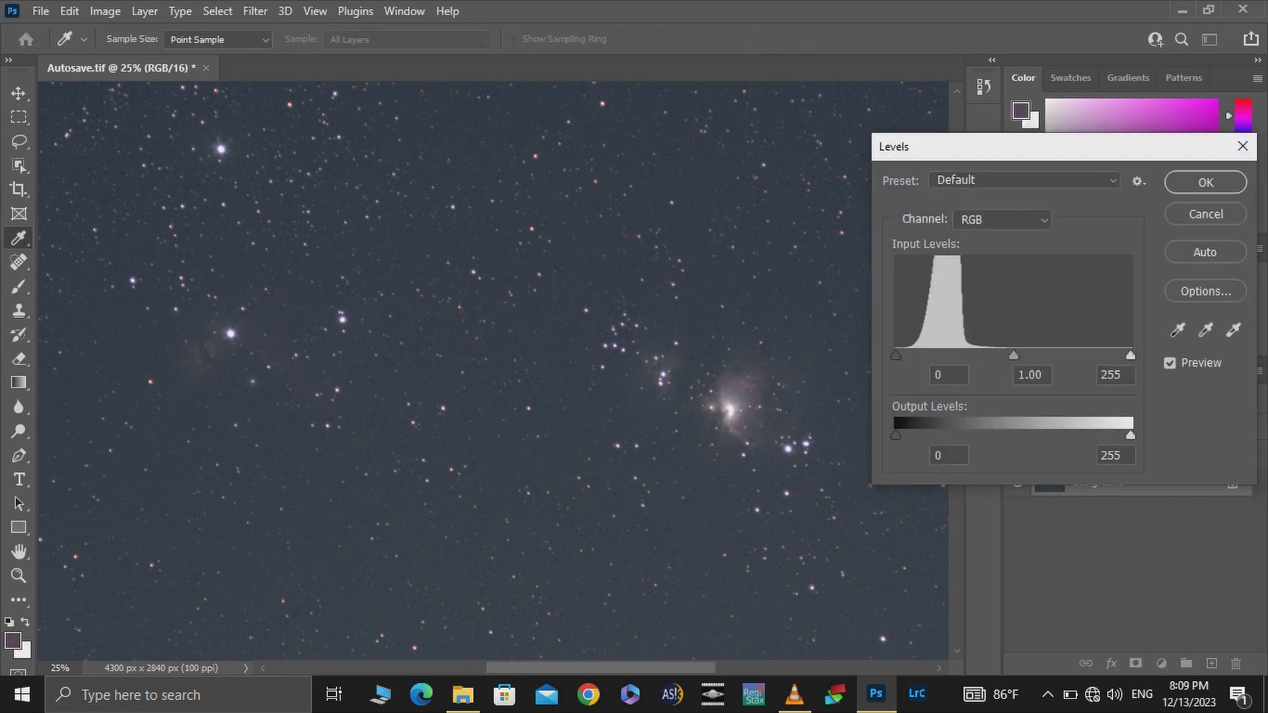
pyautogui.press('Up')
pyautogui.press('Up')
pyautogui.press('Up')
pyautogui.press('Up')
pyautogui.press('Up')
pyautogui.press('Up')
pyautogui.press('Tab')
pyautogui.press('Up')
pyautogui.press('Up')
pyautogui.press('Up')
pyautogui.press('Up')
# - Set the Green channel's black input level to 30 and its midtone to 1.4 in the Levels adjustment
pyautogui.click(1002, 219)
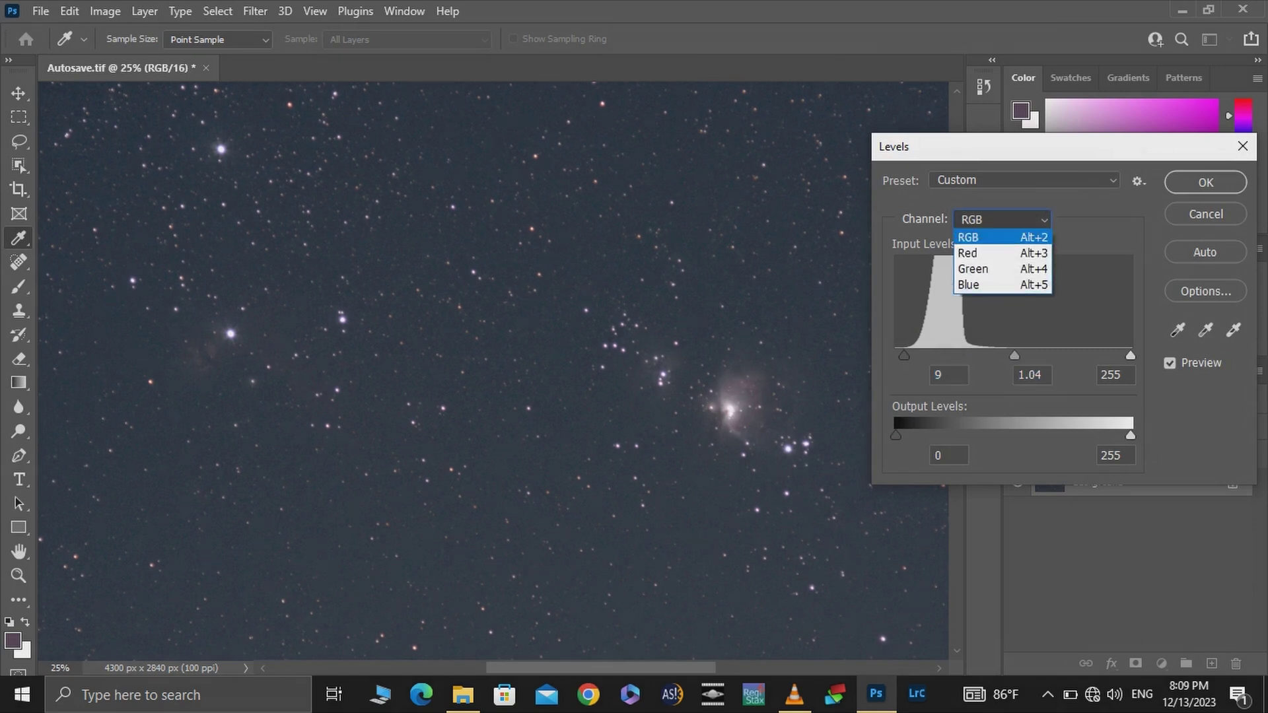
pyautogui.click(1001, 252)
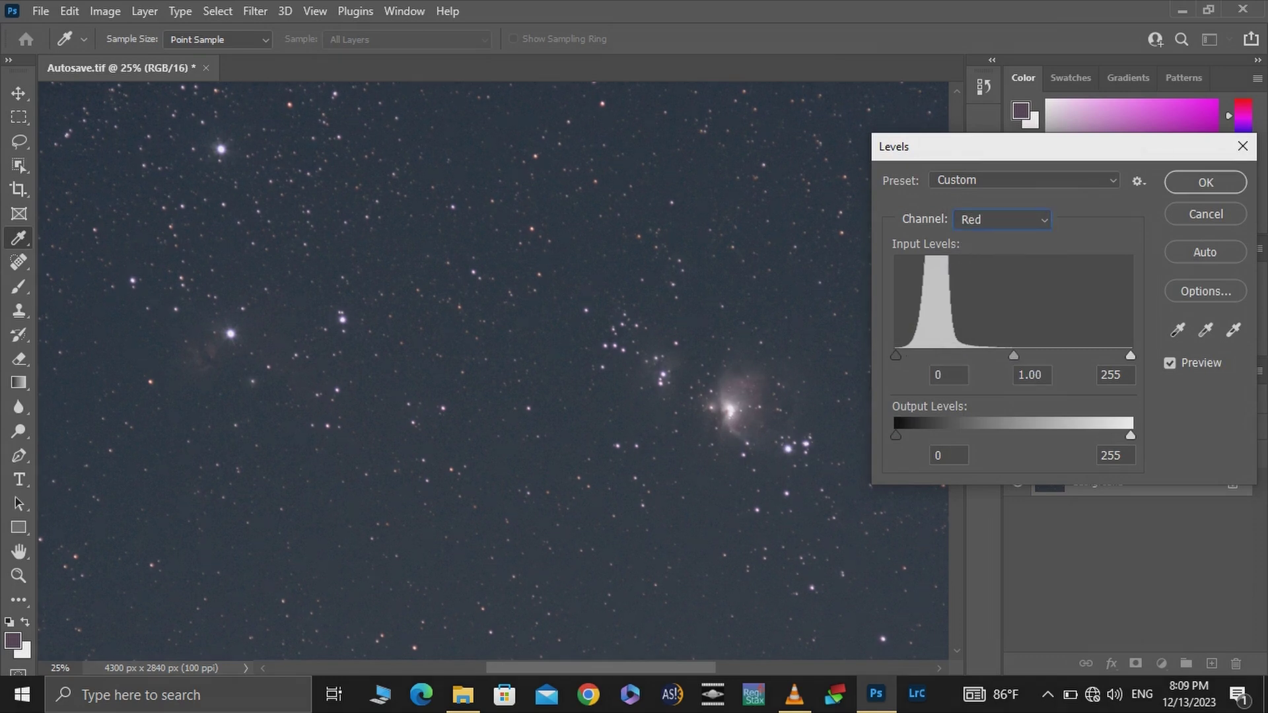
pyautogui.click(1002, 220)
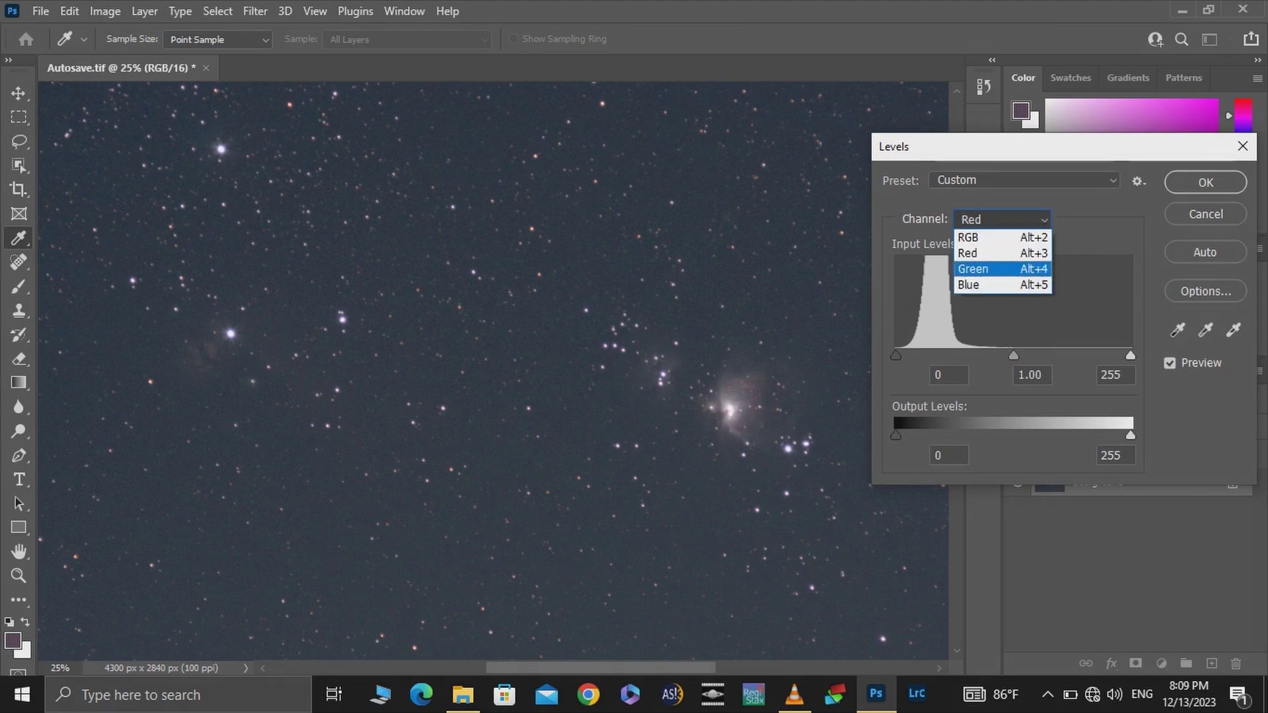
pyautogui.press('Return')
pyautogui.moveTo(898, 356); pyautogui.dragTo(923, 355)
pyautogui.press('Tab')
pyautogui.hotkey('shift', 'Up')
pyautogui.hotkey('shift', 'Up')
pyautogui.hotkey('shift', 'Up')
pyautogui.hotkey('shift', 'Up')
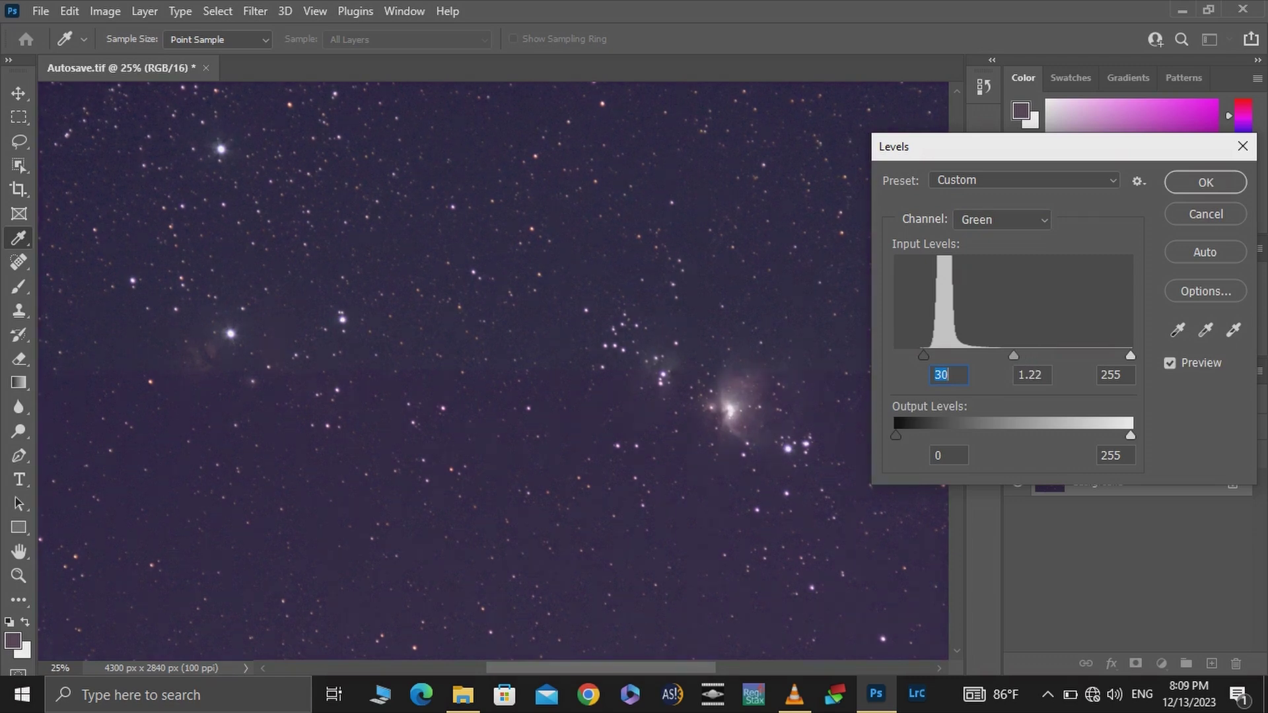
# - Set the Blue channel's black input level to 44, brighten its midtones to offset the green cast, and apply the levels
pyautogui.click(1002, 219)
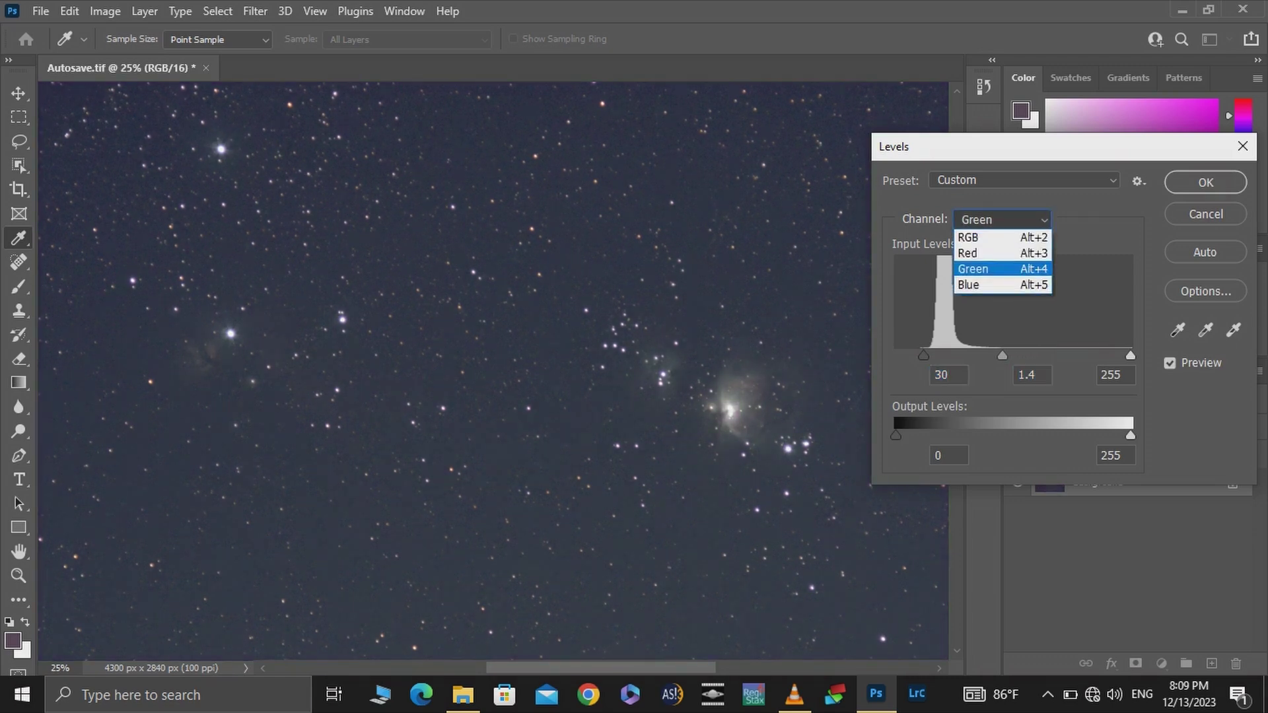
pyautogui.click(1002, 285)
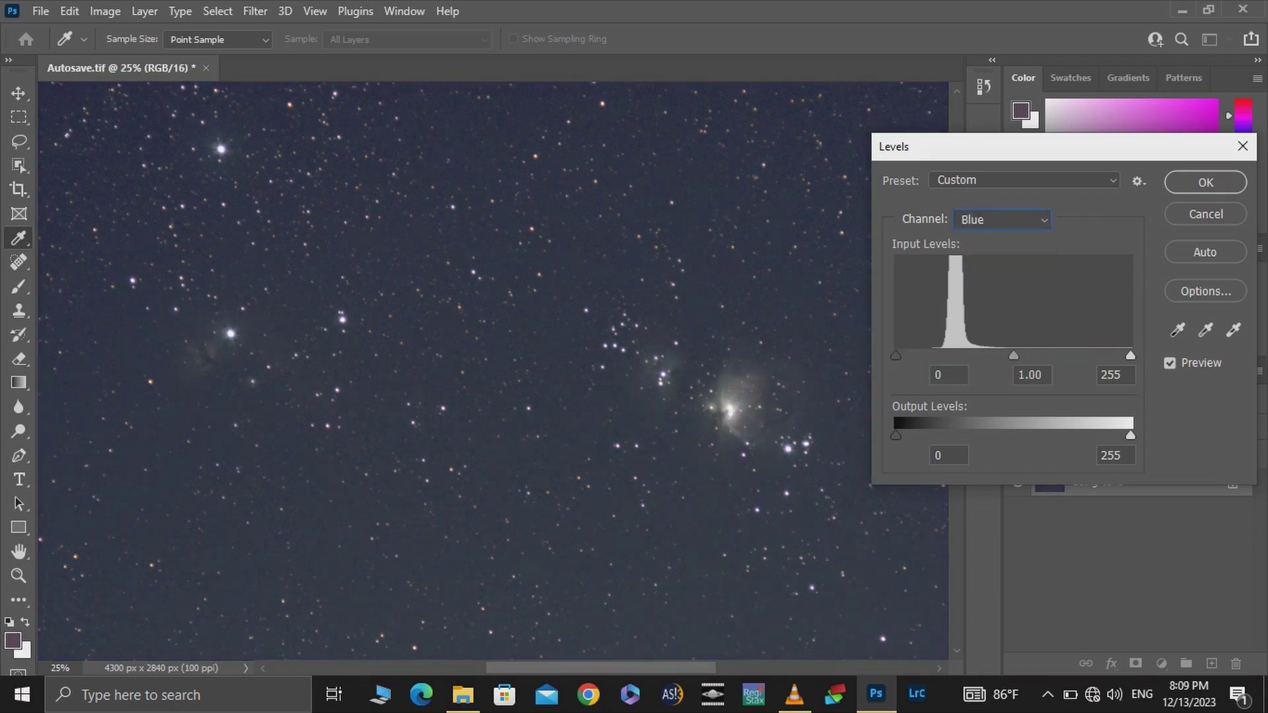
pyautogui.press('Tab')
pyautogui.write('41')
pyautogui.press('Tab')
pyautogui.press('Up')
pyautogui.press('Up')
pyautogui.press('Up')
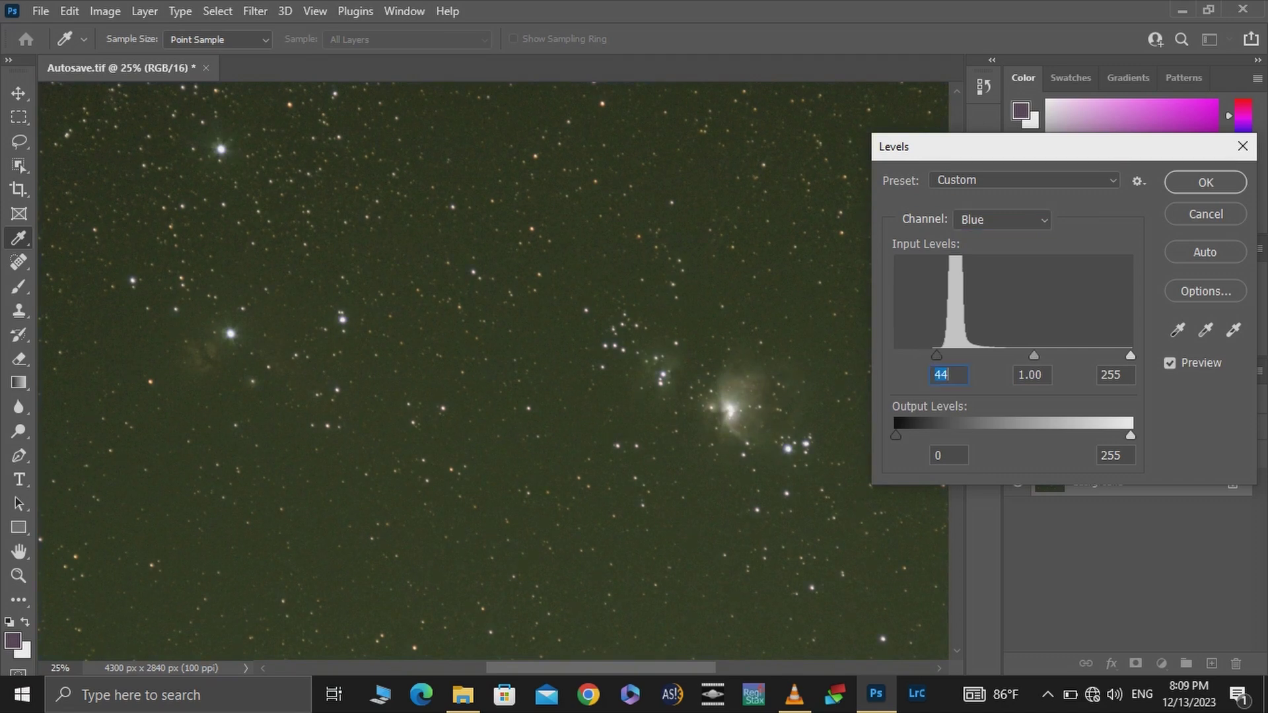
pyautogui.moveTo(1033, 355); pyautogui.dragTo(1013, 356)
pyautogui.press('Tab')
pyautogui.press('Return')
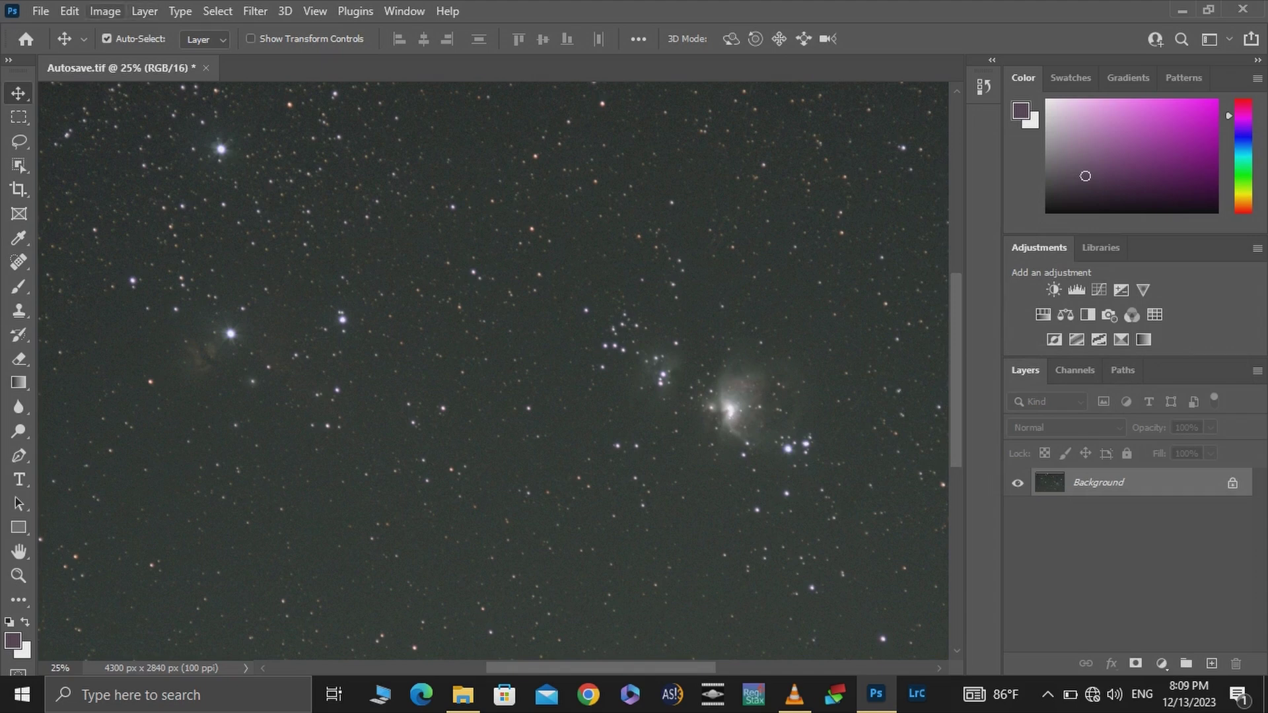
# - Apply an RGB Curves adjustment with a lowered shadow point and a second point at input 53, output 61
pyautogui.click(105, 11)
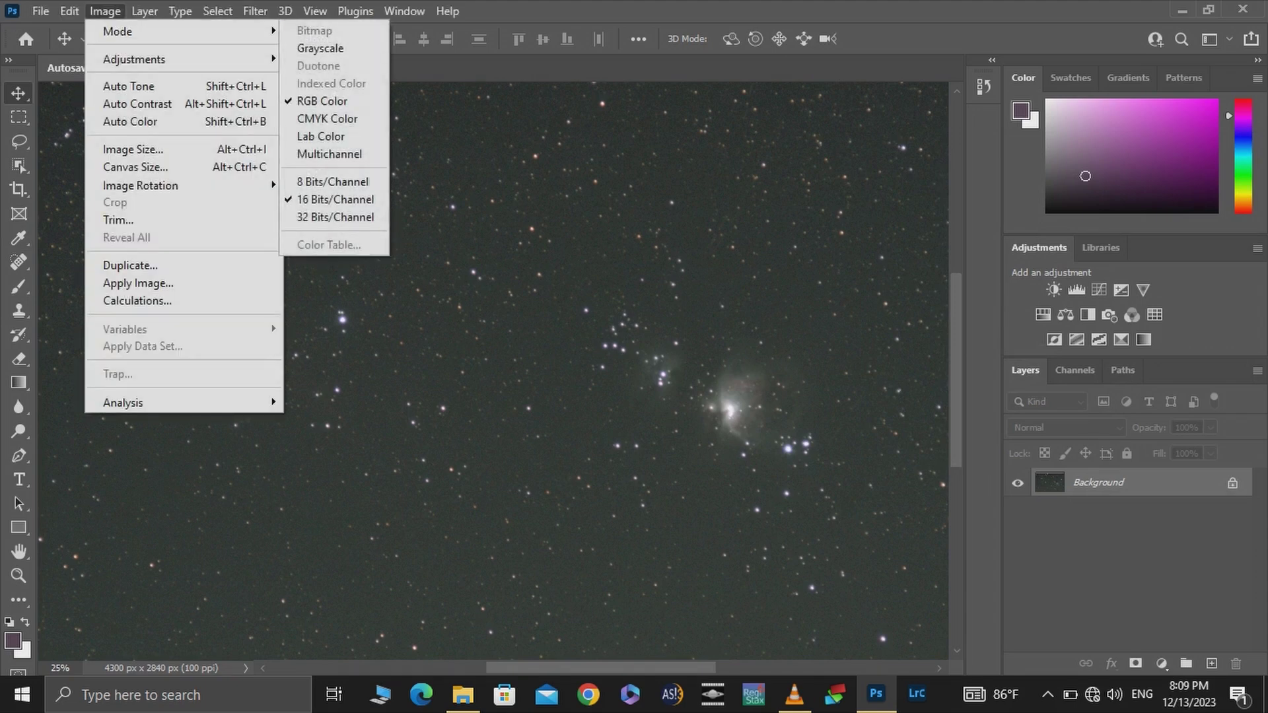
pyautogui.moveTo(134, 59)
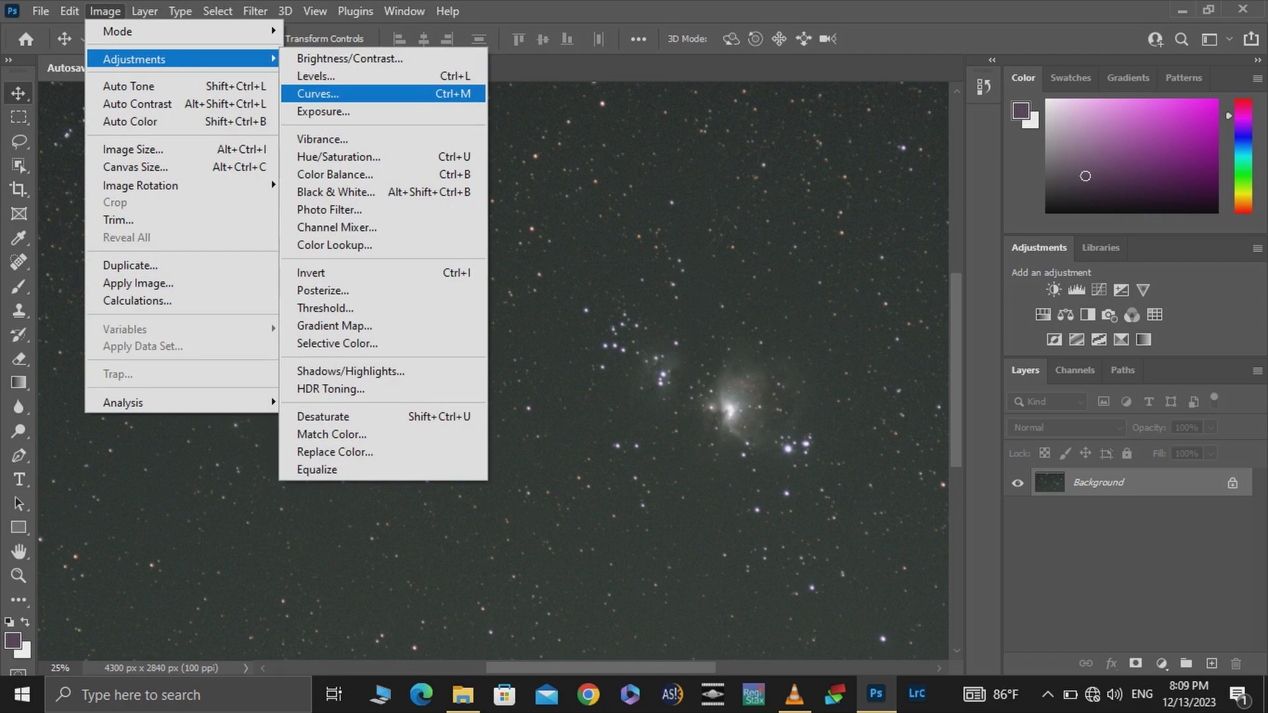
pyautogui.click(317, 93)
pyautogui.moveTo(462, 67); pyautogui.dragTo(934, 162)
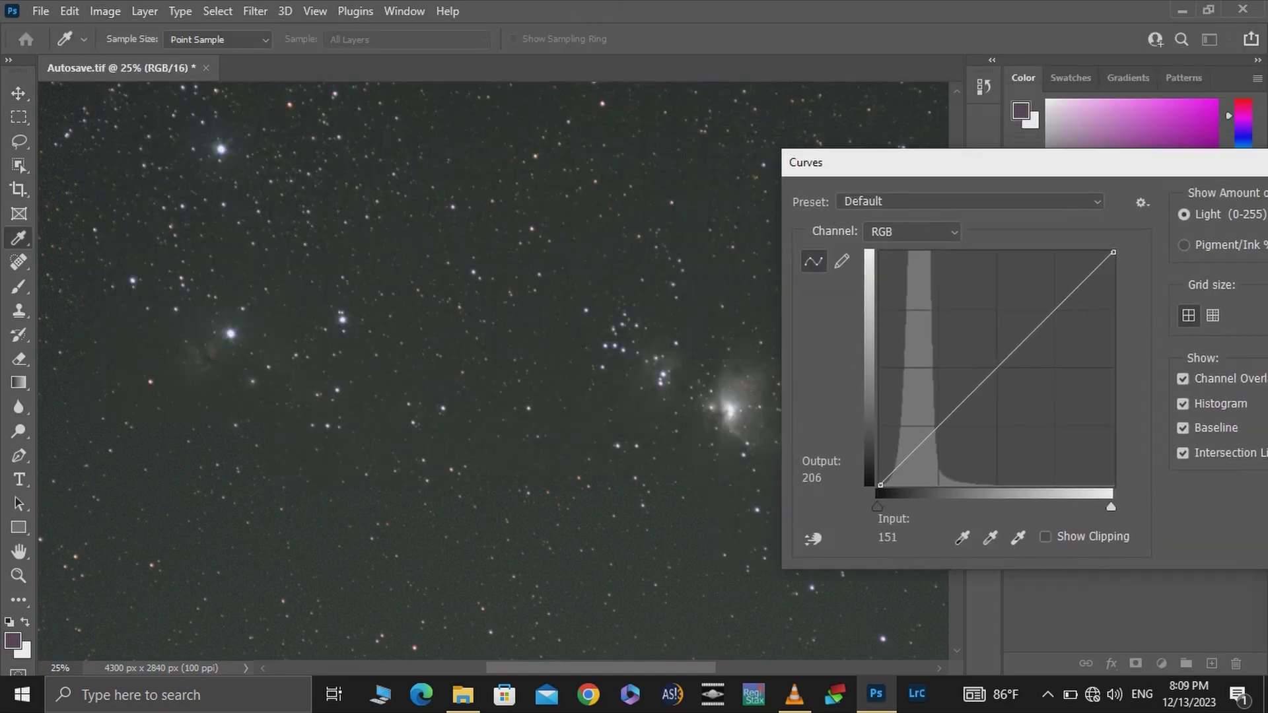
pyautogui.moveTo(893, 474); pyautogui.dragTo(928, 429)
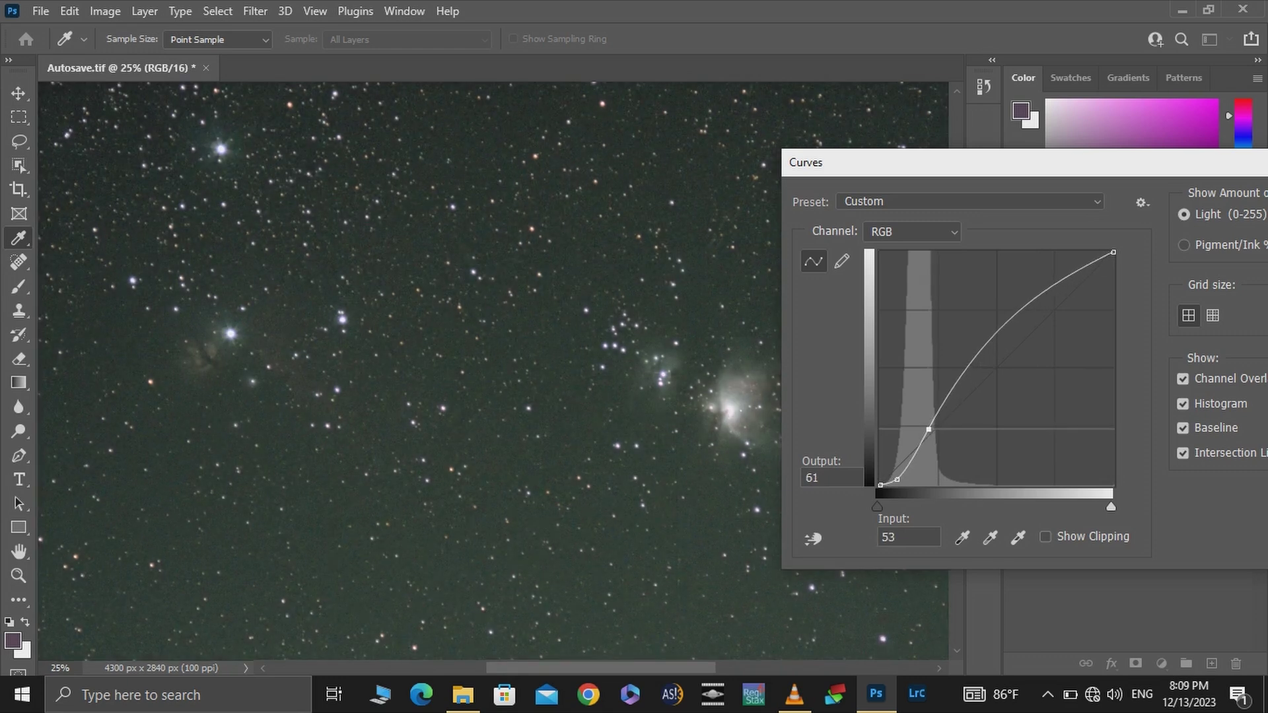
pyautogui.moveTo(958, 163); pyautogui.dragTo(811, 167)
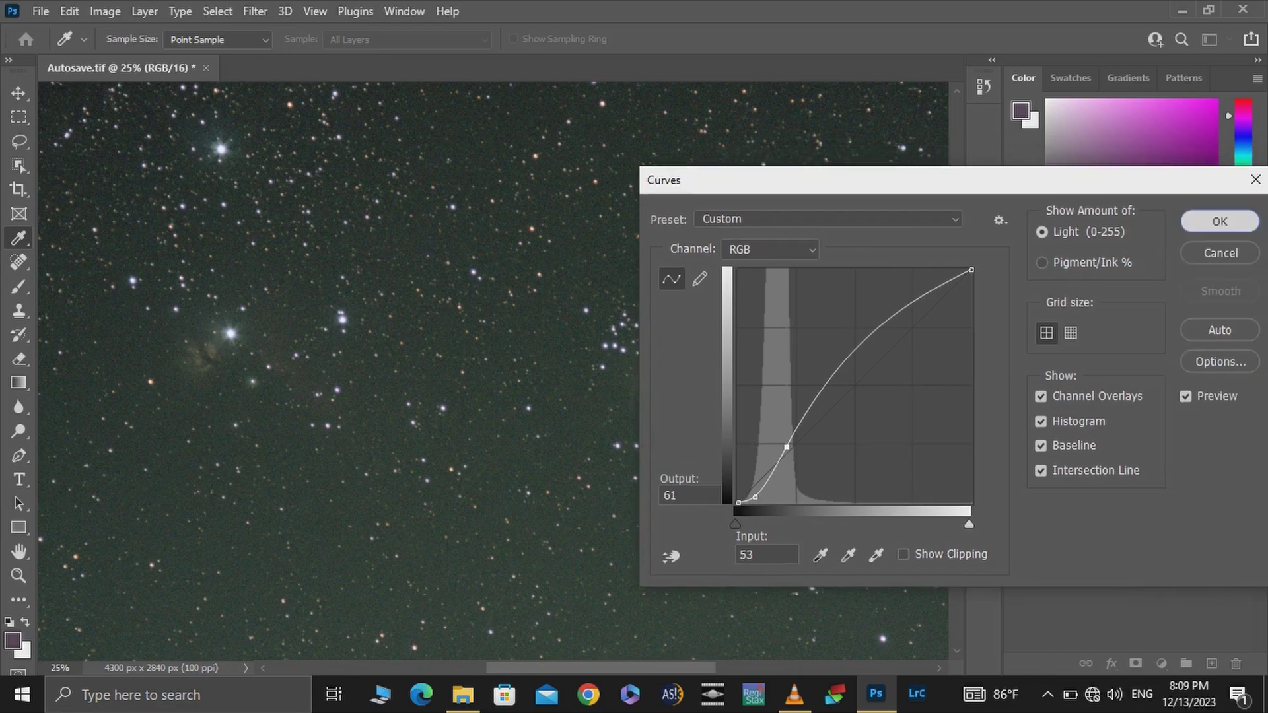
pyautogui.click(1220, 218)
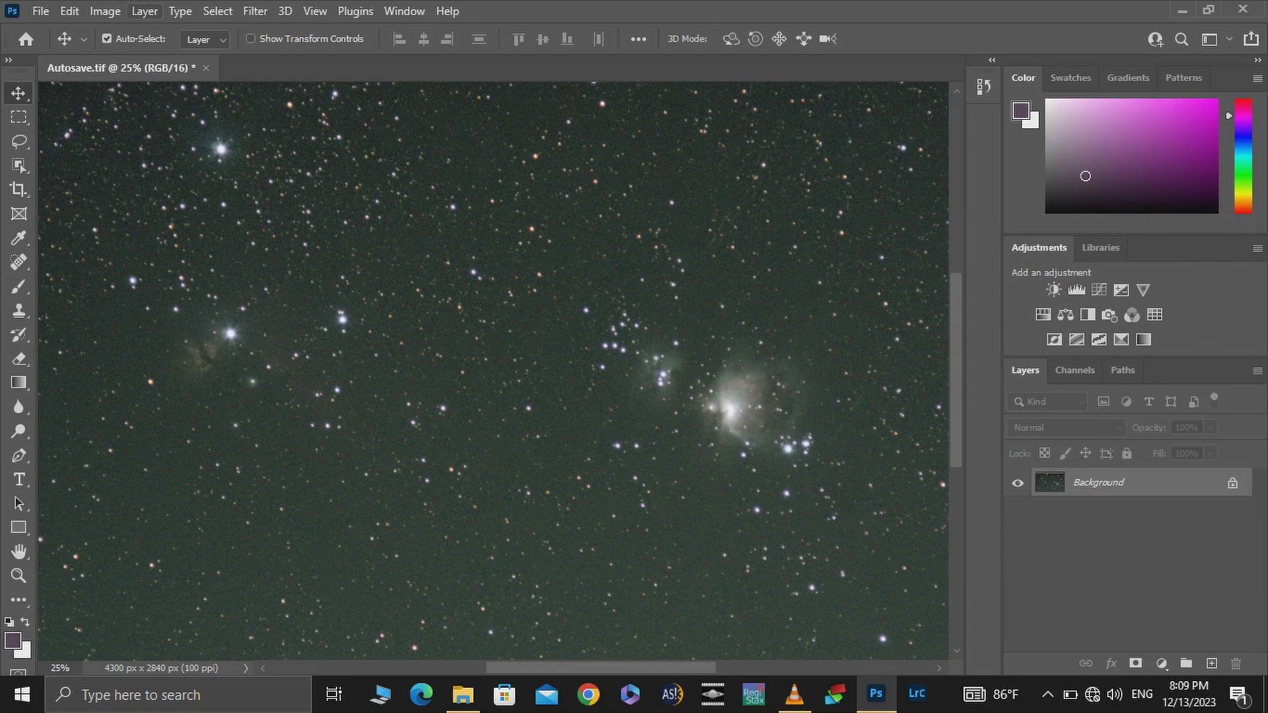
# - Open the image in the Camera Raw Filter and raise the Saturation to +100
pyautogui.click(255, 12)
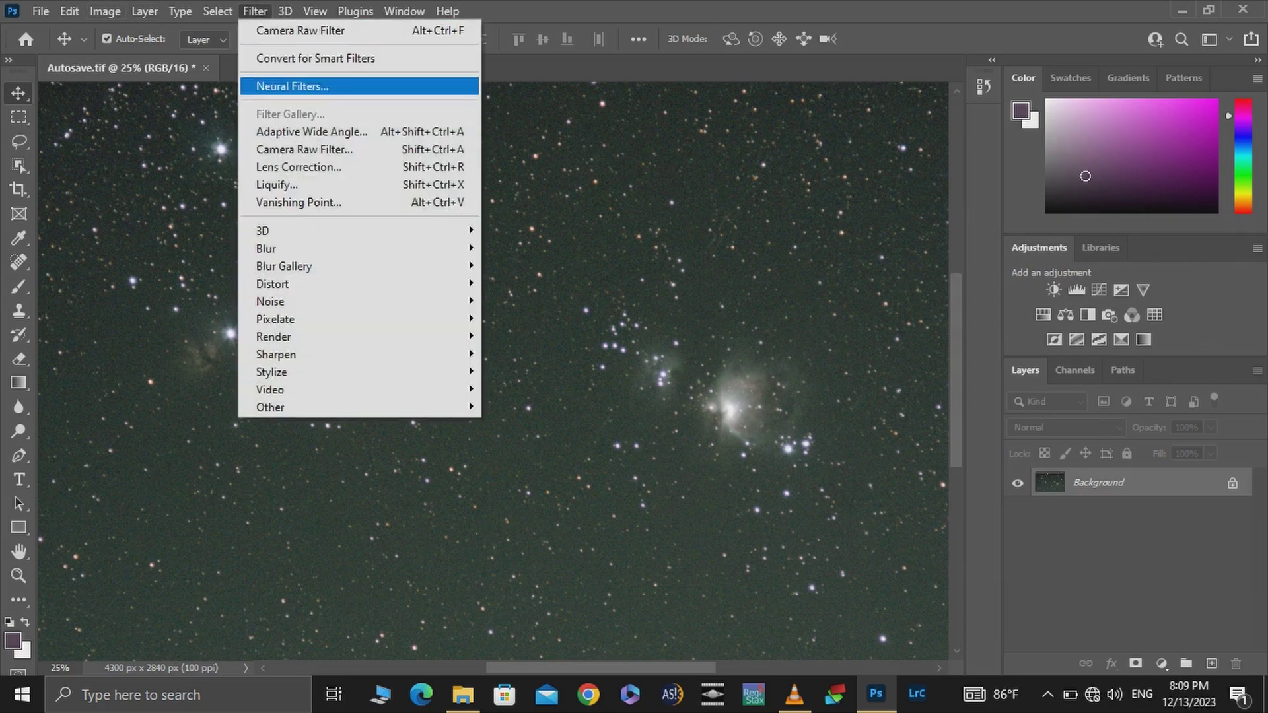
pyautogui.click(304, 149)
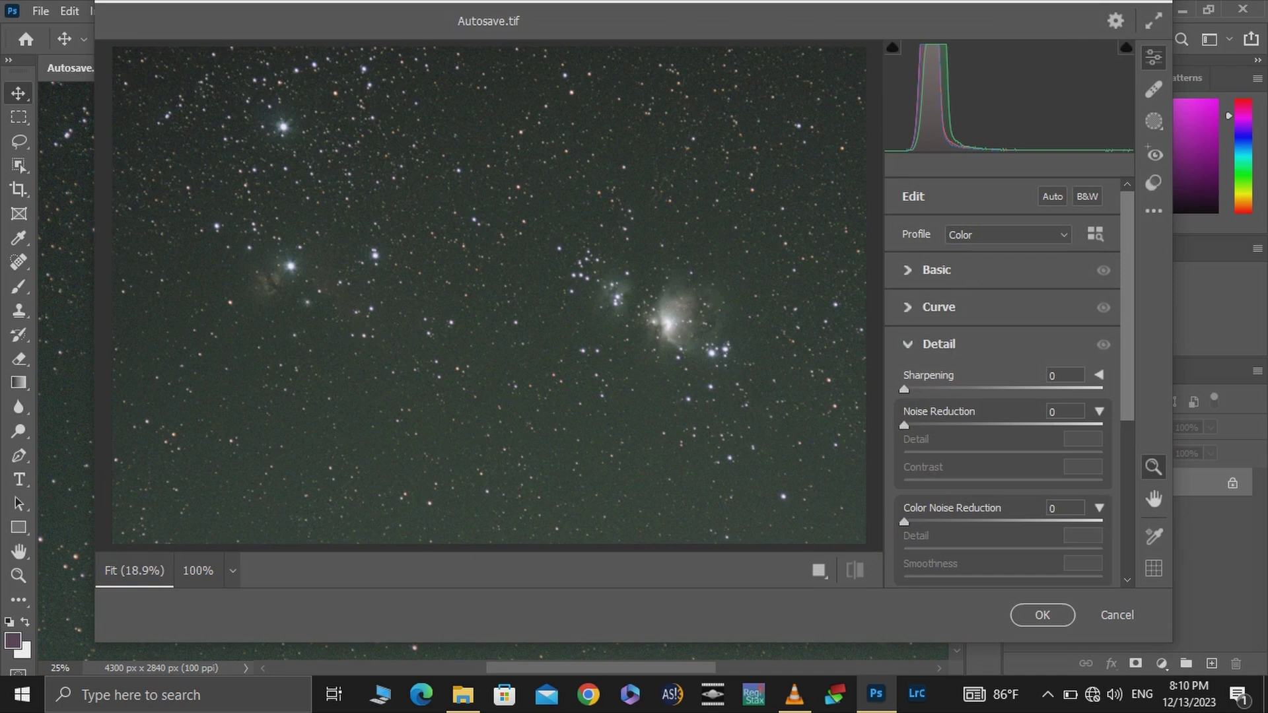
pyautogui.hotkey('ctrl', '1')
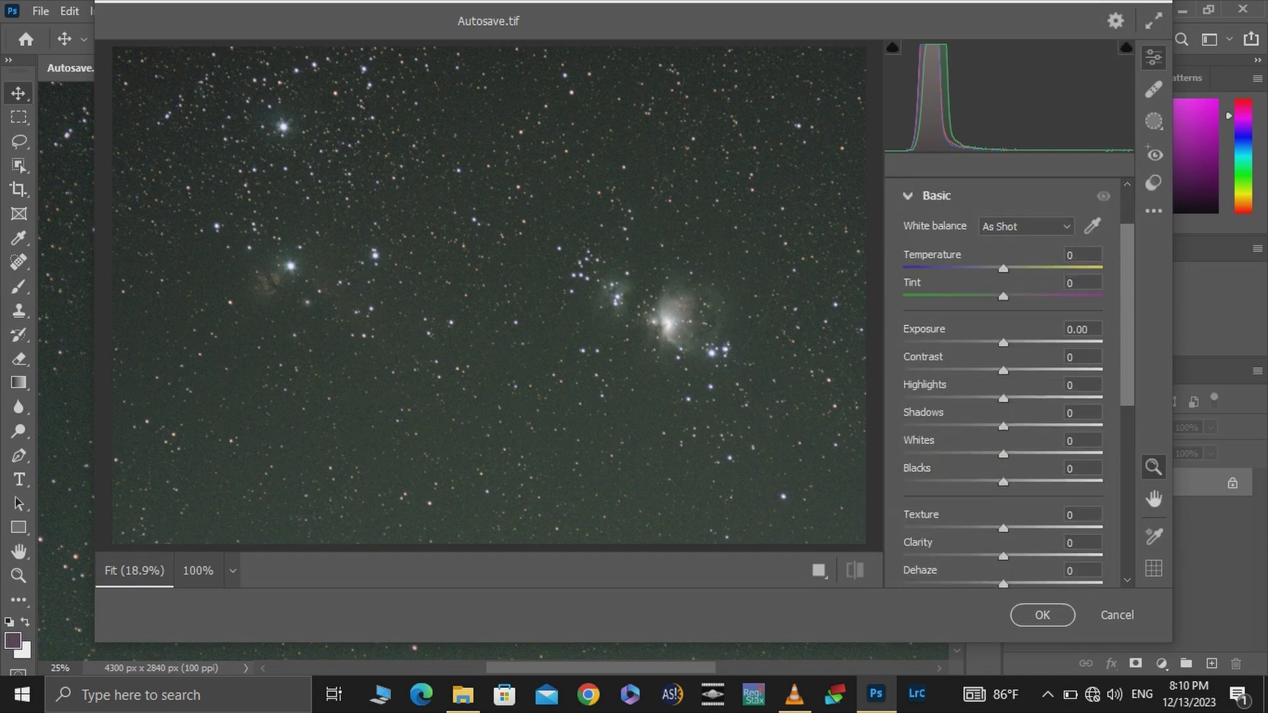
pyautogui.scroll(-4, 1004, 383)
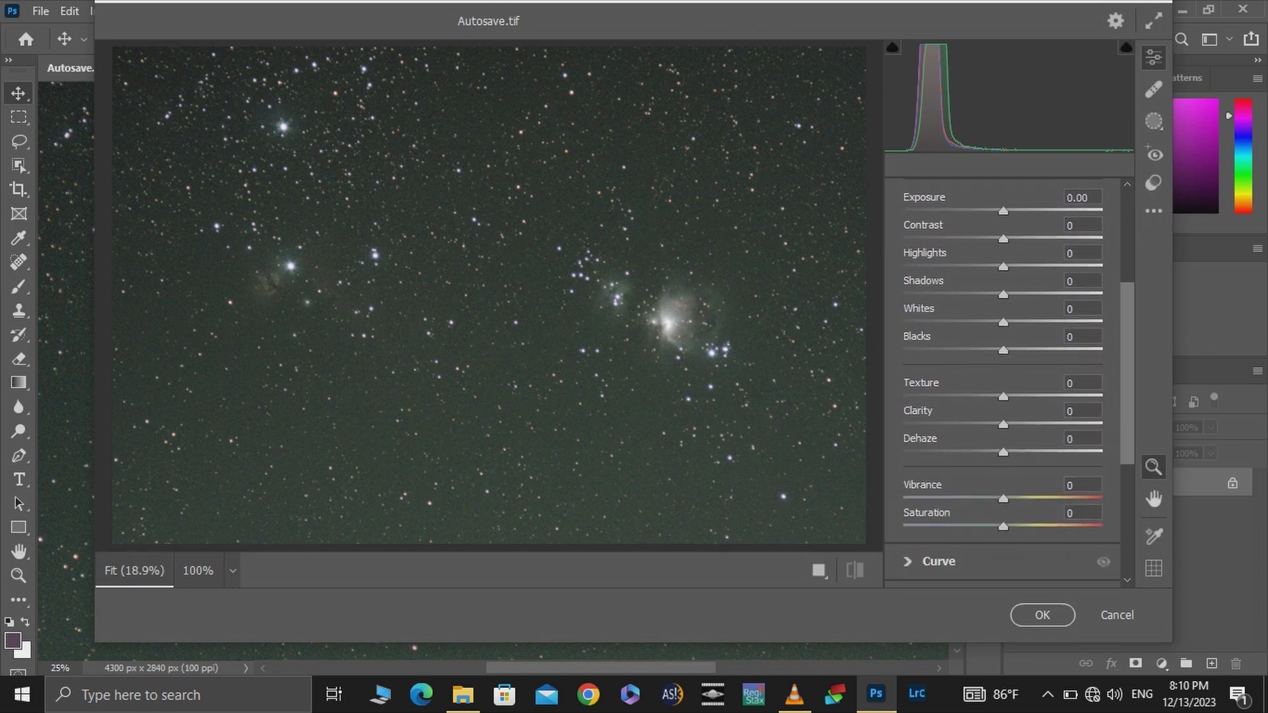
pyautogui.moveTo(1004, 526); pyautogui.dragTo(1102, 526)
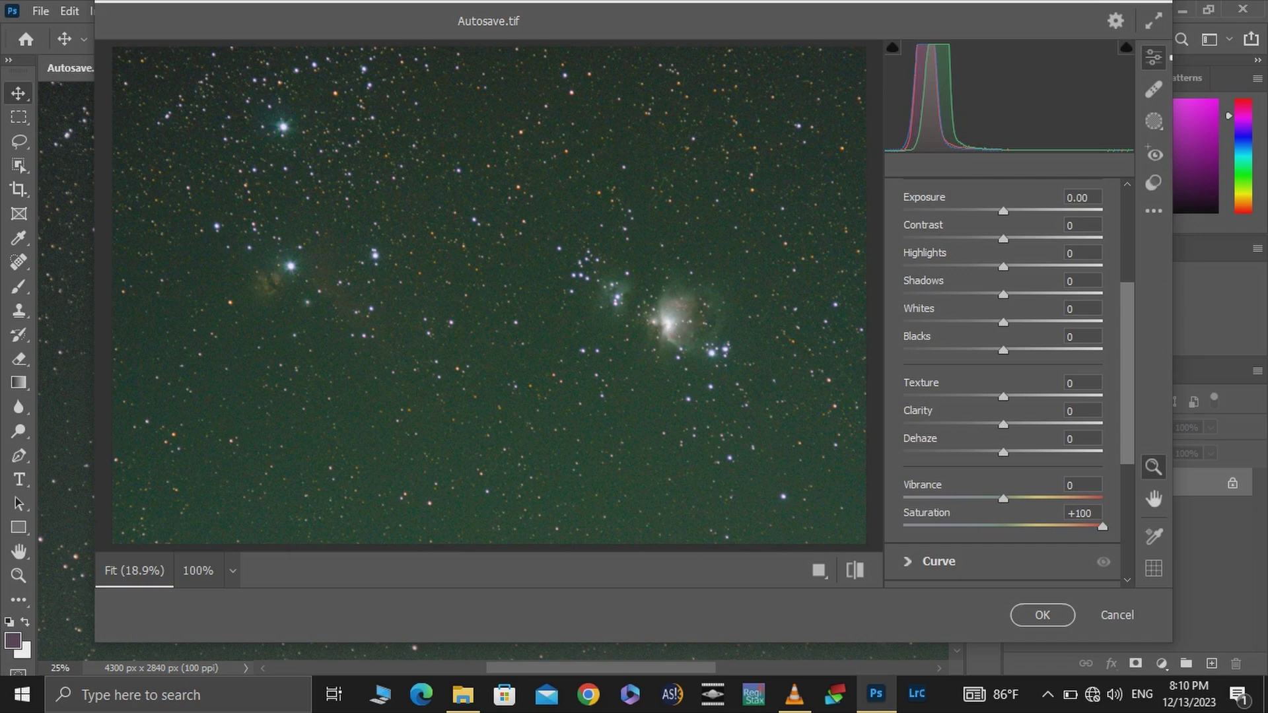
# - Set the Vibrance to +50 in the Camera Raw Filter, judging the effect on the Orion nebula at 100% zoom
pyautogui.moveTo(1003, 499); pyautogui.dragTo(1066, 498)
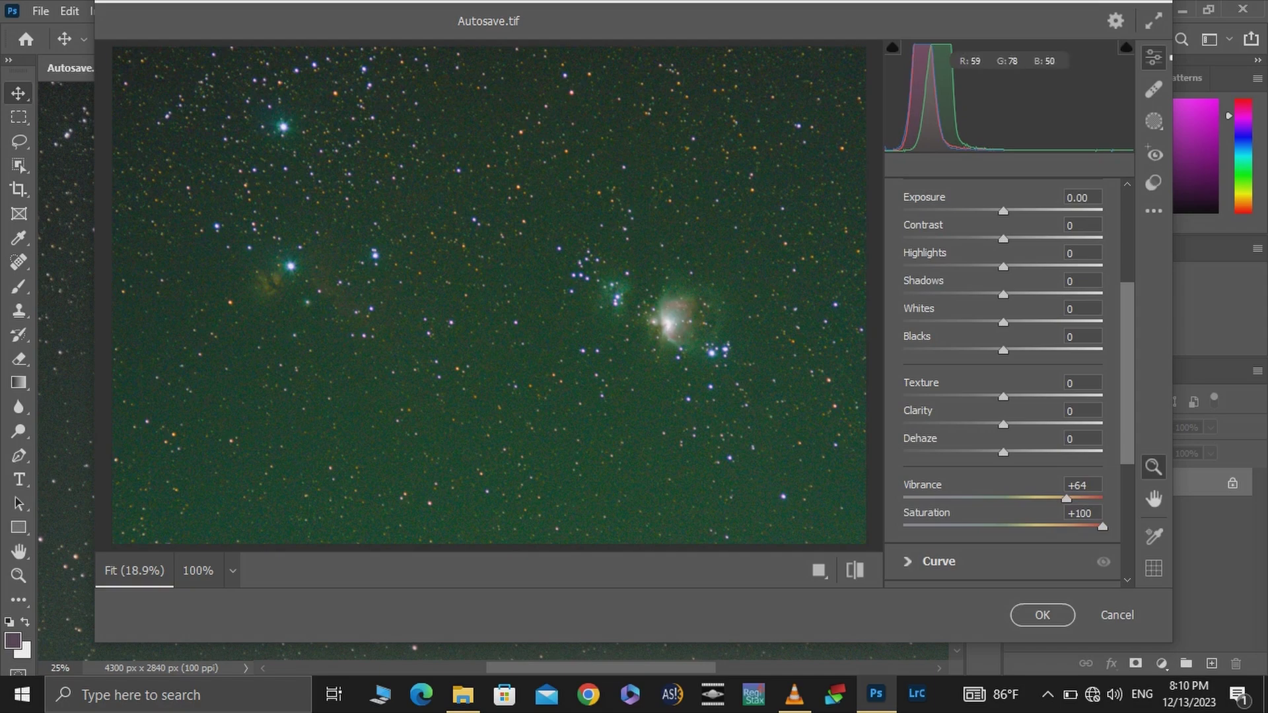
pyautogui.click(702, 362)
pyautogui.click(702, 362)
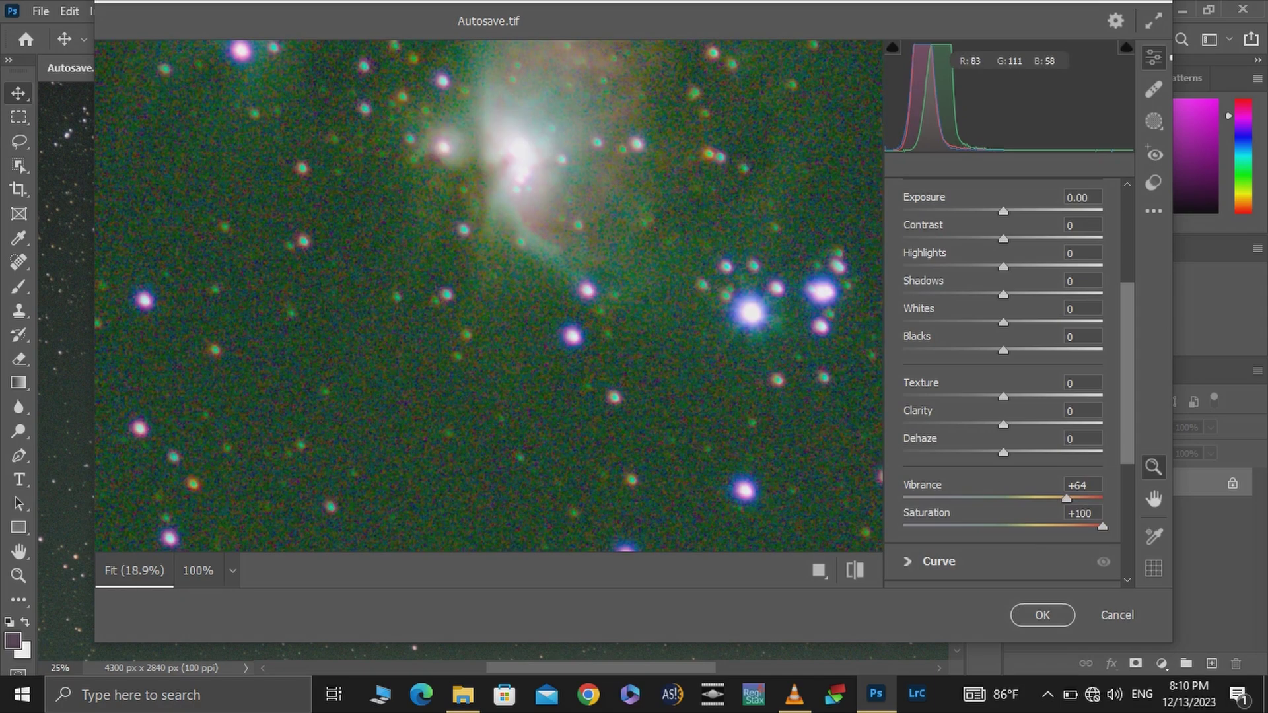
pyautogui.click(680, 312)
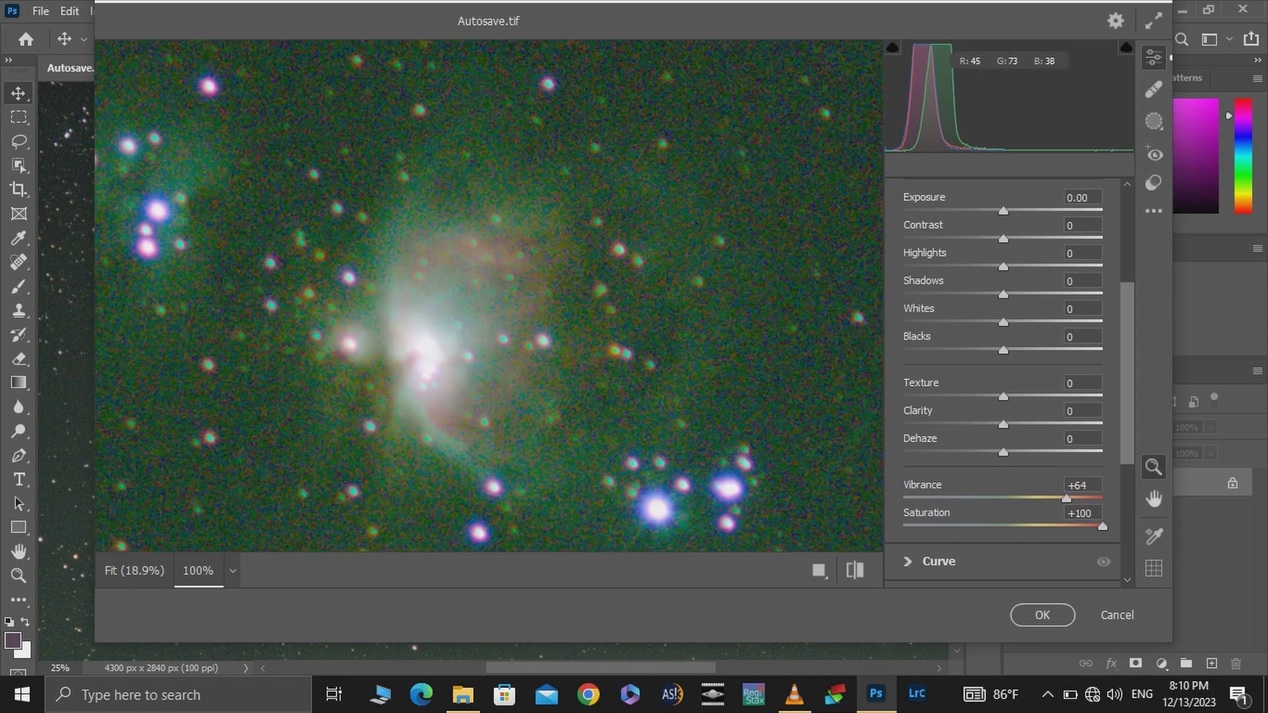
pyautogui.moveTo(1066, 498)
pyautogui.mouseDown()
pyautogui.moveTo(993, 498)
pyautogui.moveTo(1083, 498)
pyautogui.mouseUp()
pyautogui.press('Down')
pyautogui.press('Down')
pyautogui.press('Down')
pyautogui.press('Down')
pyautogui.press('Down')
pyautogui.press('Down')
pyautogui.press('Down')
pyautogui.press('Down')
pyautogui.press('Down')
pyautogui.press('Down')
pyautogui.press('Down')
pyautogui.press('Down')
pyautogui.press('Down')
pyautogui.press('Down')
pyautogui.press('Down')
pyautogui.press('Down')
pyautogui.press('Down')
pyautogui.press('Down')
pyautogui.press('Down')
pyautogui.press('Down')
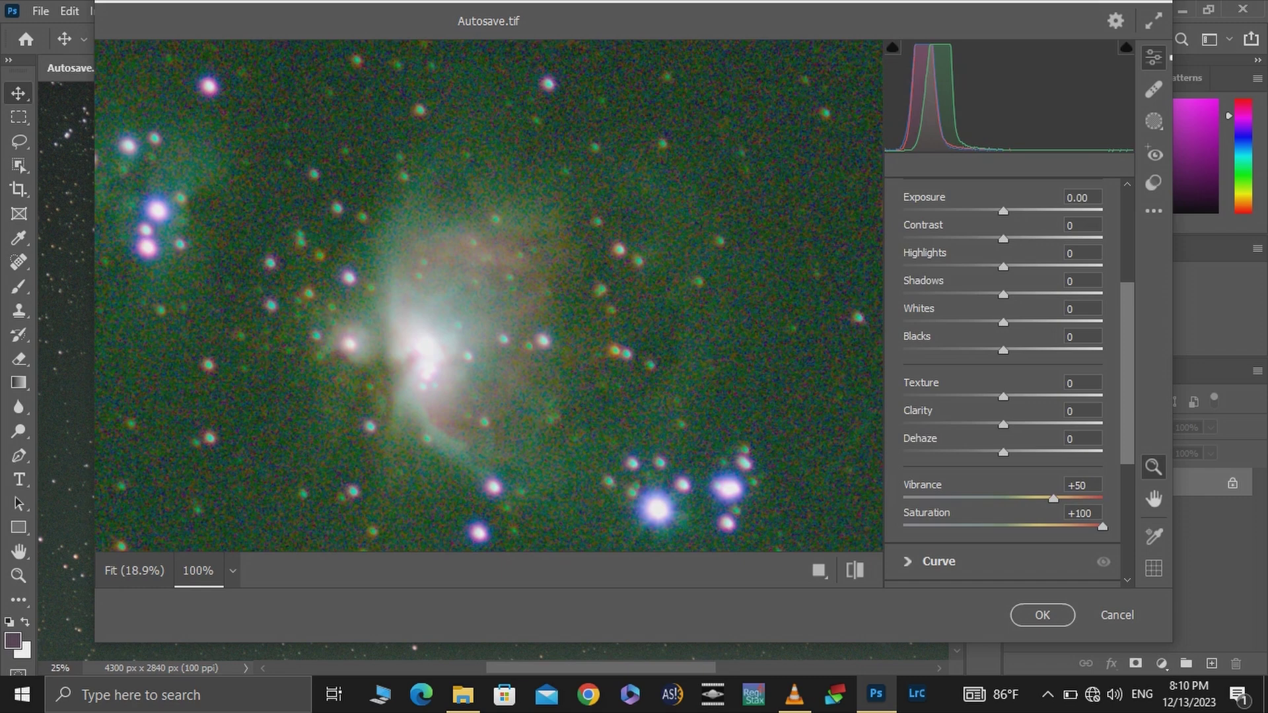
# - Set the Dehaze amount to +75 to darken the sky background
pyautogui.moveTo(1004, 452); pyautogui.dragTo(1094, 452)
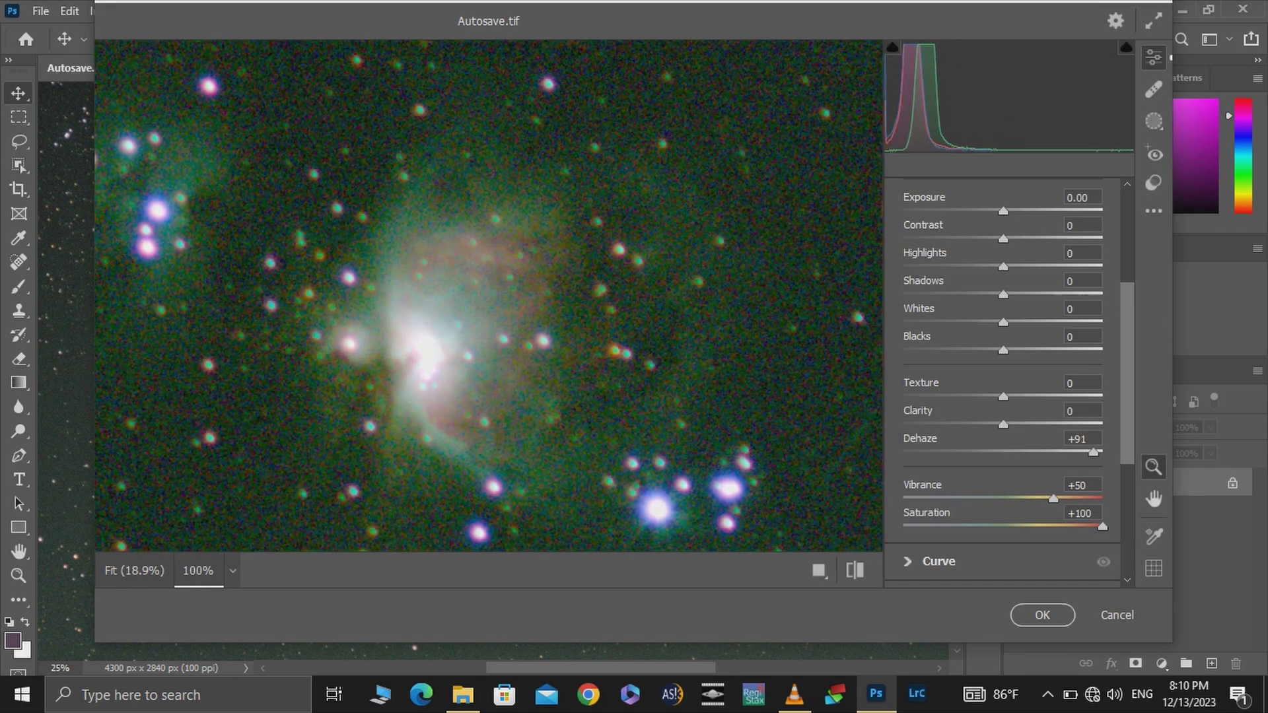
pyautogui.press('Down')
pyautogui.press('Down')
pyautogui.press('Down')
pyautogui.press('Down')
pyautogui.press('Down')
pyautogui.press('Down')
pyautogui.press('Down')
pyautogui.press('Down')
pyautogui.press('Down')
pyautogui.press('Down')
pyautogui.press('Down')
pyautogui.press('Down')
pyautogui.press('Down')
pyautogui.press('Down')
pyautogui.press('Down')
pyautogui.press('Down')
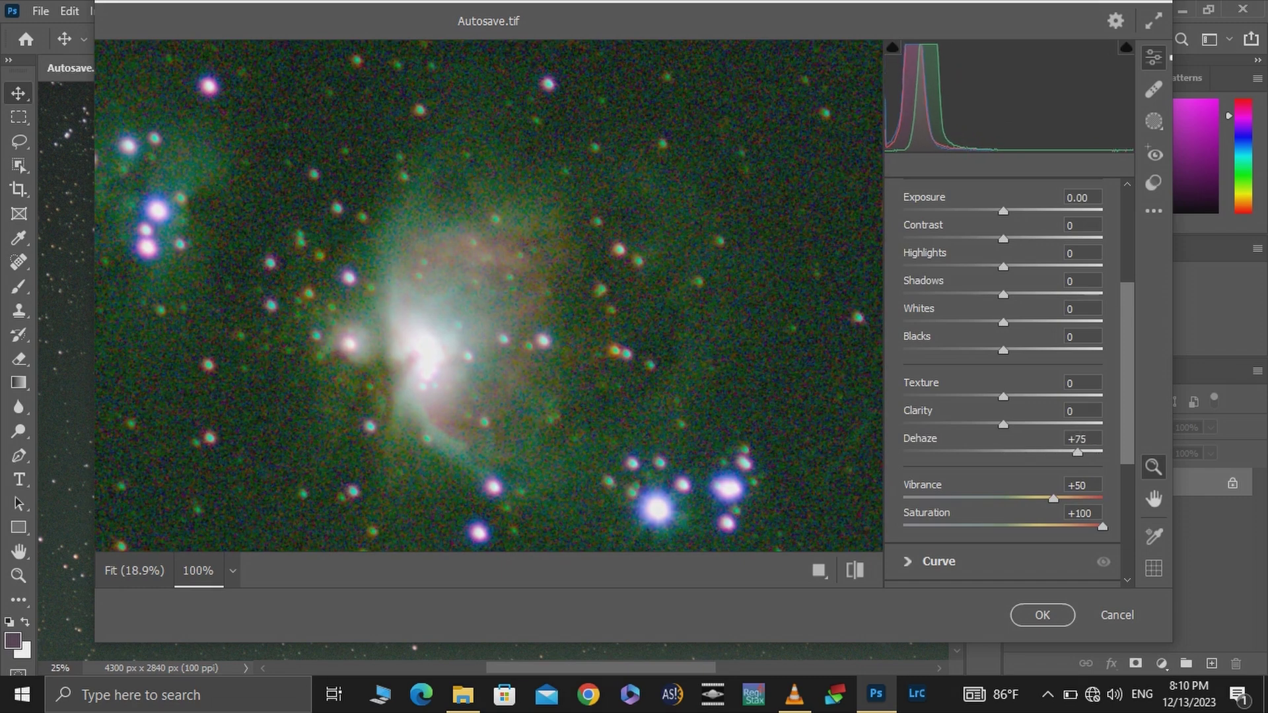
# - Set the Clarity to +19 to bring out the nebula's structure
pyautogui.moveTo(1004, 424); pyautogui.dragTo(1048, 424)
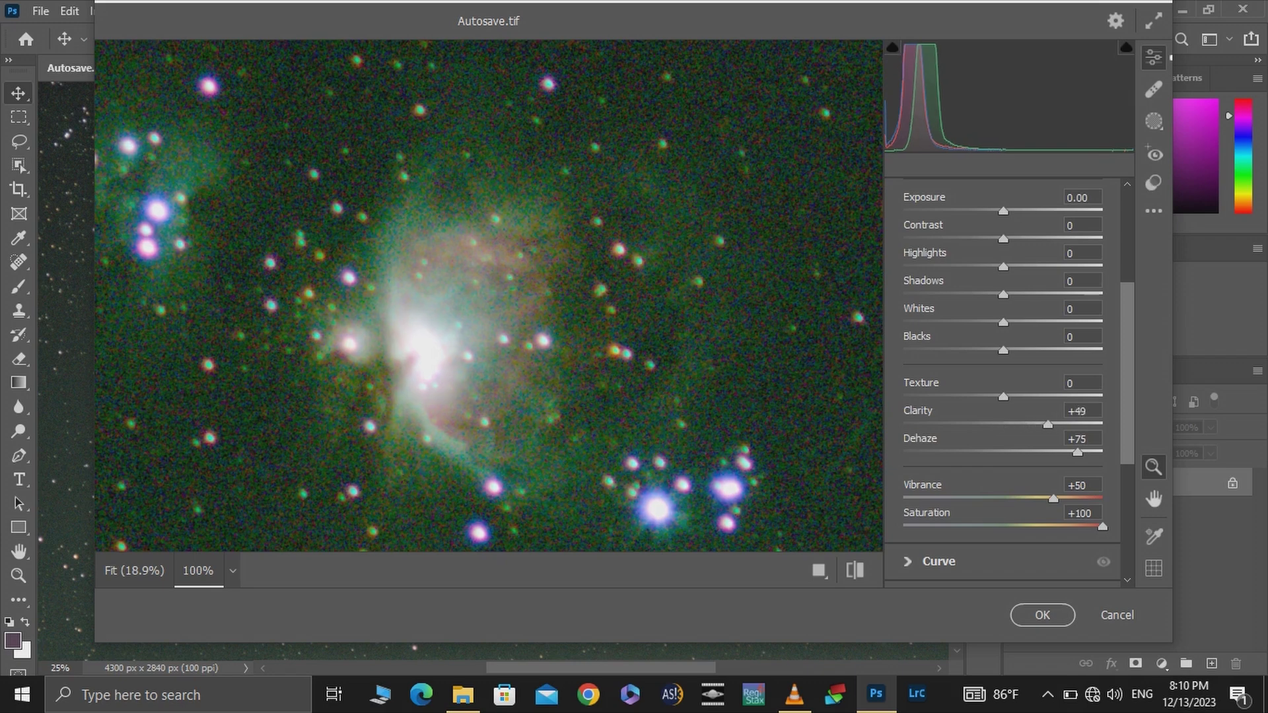
pyautogui.press('Down')
pyautogui.press('Down')
pyautogui.press('Down')
pyautogui.press('Down')
pyautogui.press('Down')
pyautogui.press('Down')
pyautogui.press('Down')
pyautogui.press('Down')
pyautogui.press('Down')
pyautogui.press('Down')
pyautogui.press('Down')
pyautogui.press('Down')
pyautogui.press('Down')
pyautogui.press('Down')
pyautogui.press('Down')
pyautogui.press('Down')
pyautogui.press('Down')
pyautogui.press('Down')
pyautogui.press('Down')
pyautogui.press('Down')
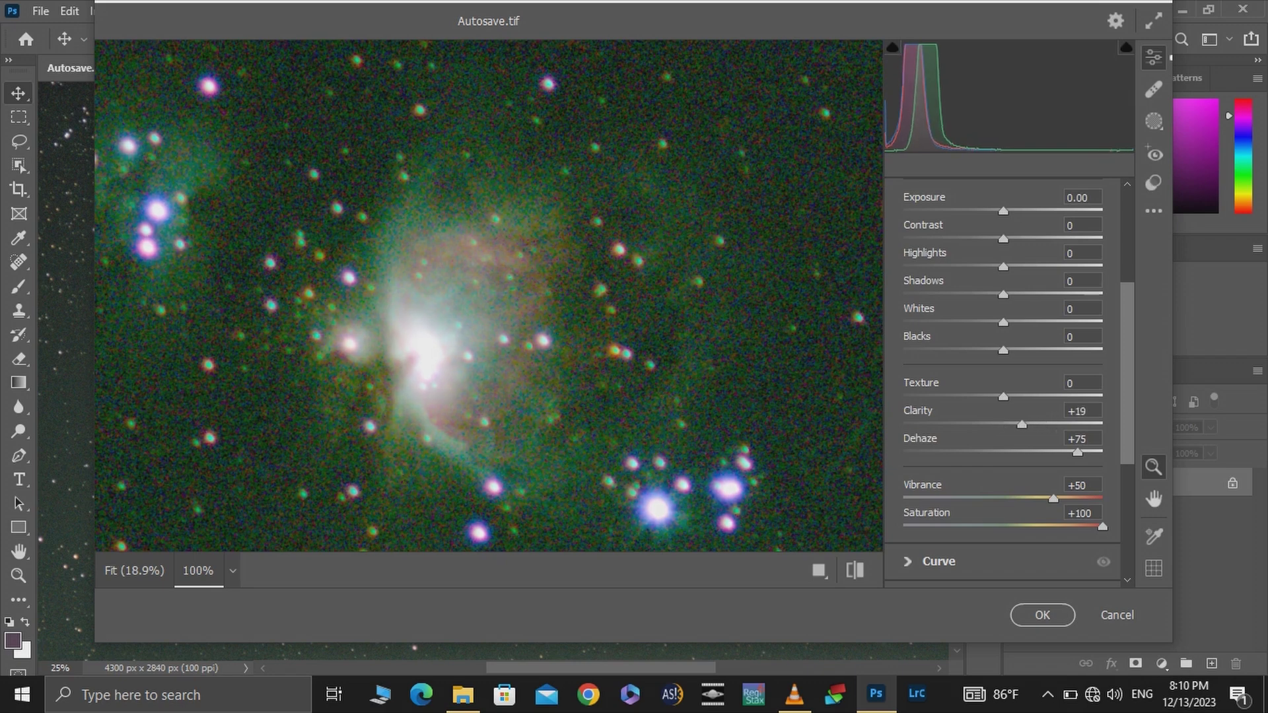
# - Tone down the bright nebula core by setting Highlights to -100 and Whites to -7
pyautogui.moveTo(1003, 267); pyautogui.dragTo(904, 266)
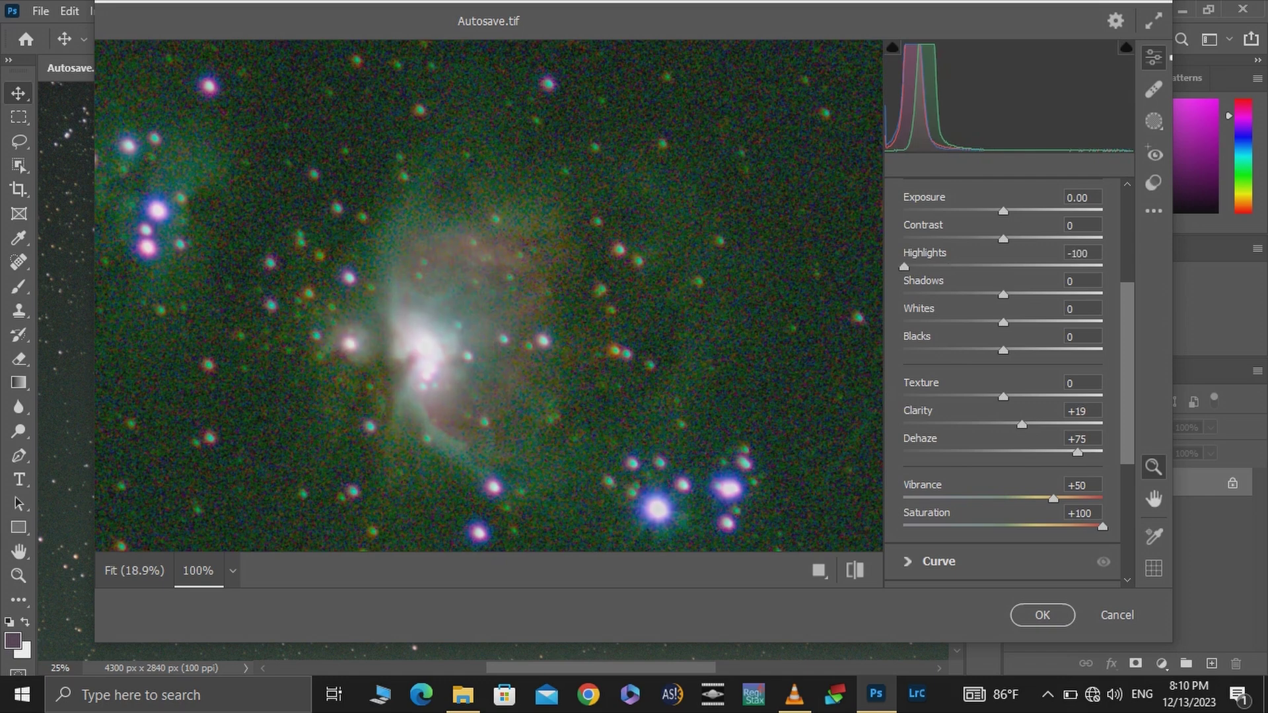
pyautogui.moveTo(1003, 322)
pyautogui.mouseDown()
pyautogui.moveTo(936, 323)
pyautogui.moveTo(995, 322)
pyautogui.mouseUp()
# - Smooth the image with Noise Reduction 48 at Detail 72 and Color Noise Reduction 28
pyautogui.scroll(-3, 1009, 380)
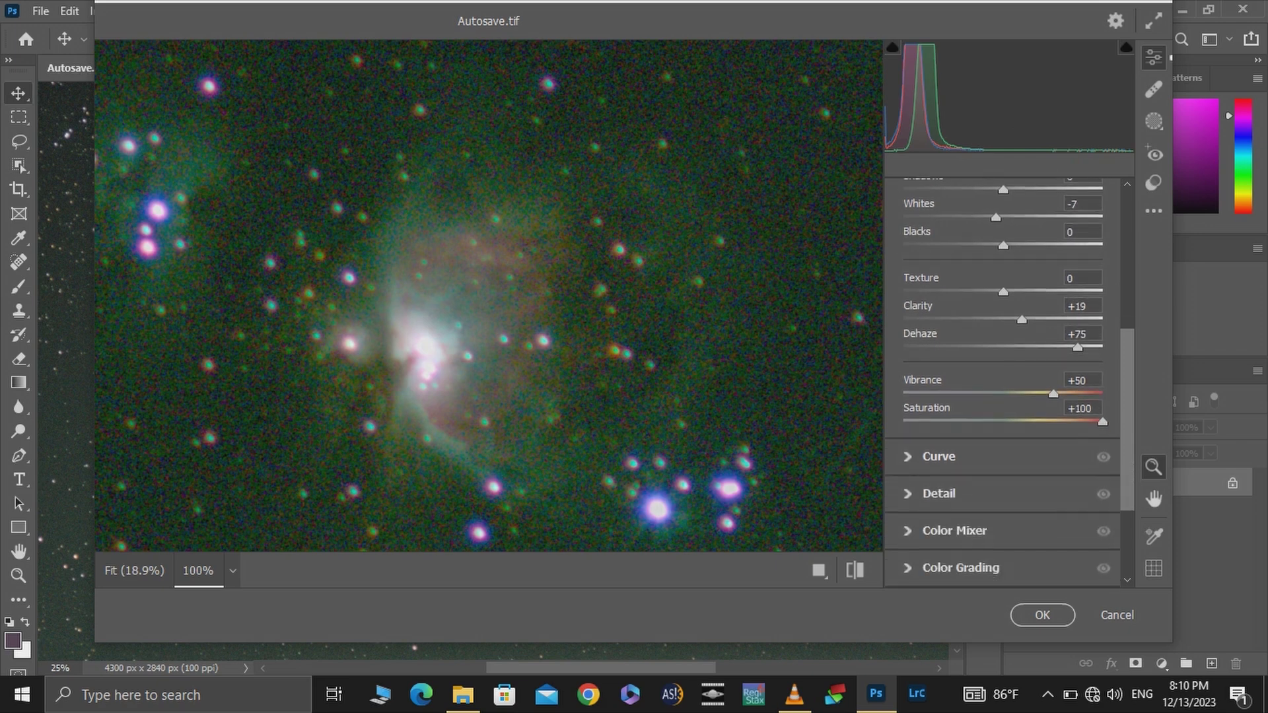
pyautogui.click(938, 493)
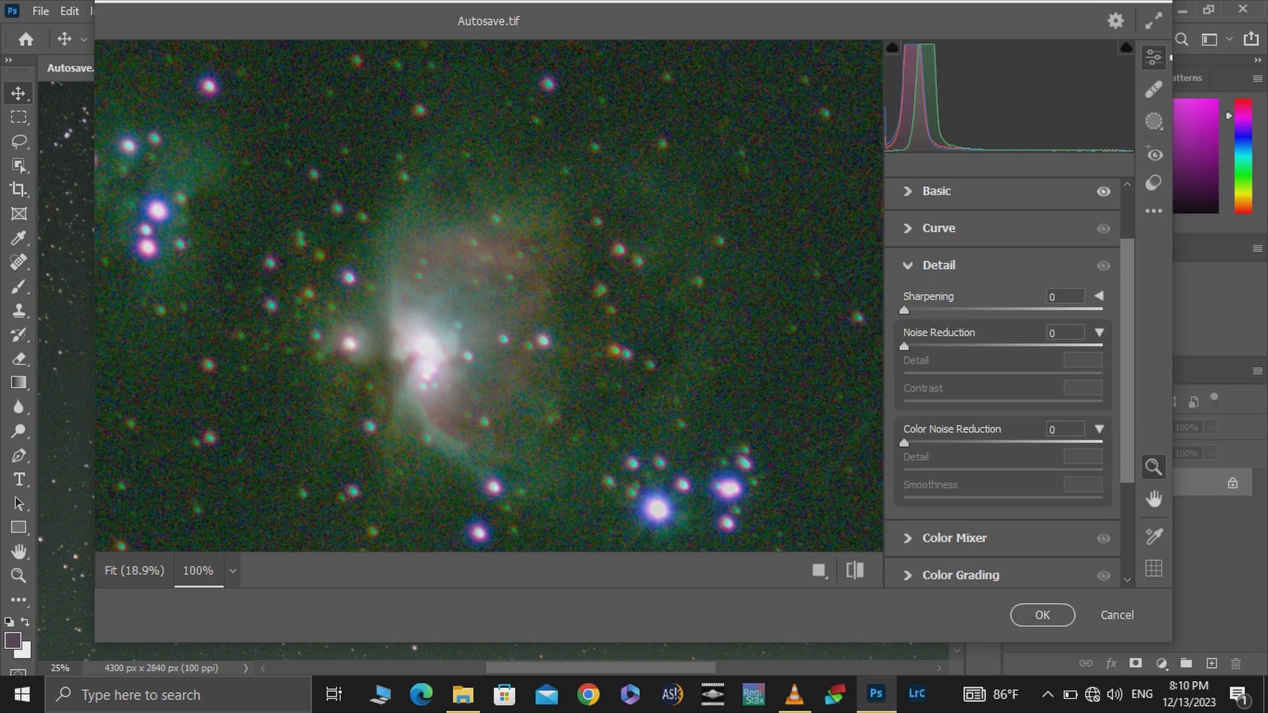
pyautogui.moveTo(904, 346); pyautogui.dragTo(996, 346)
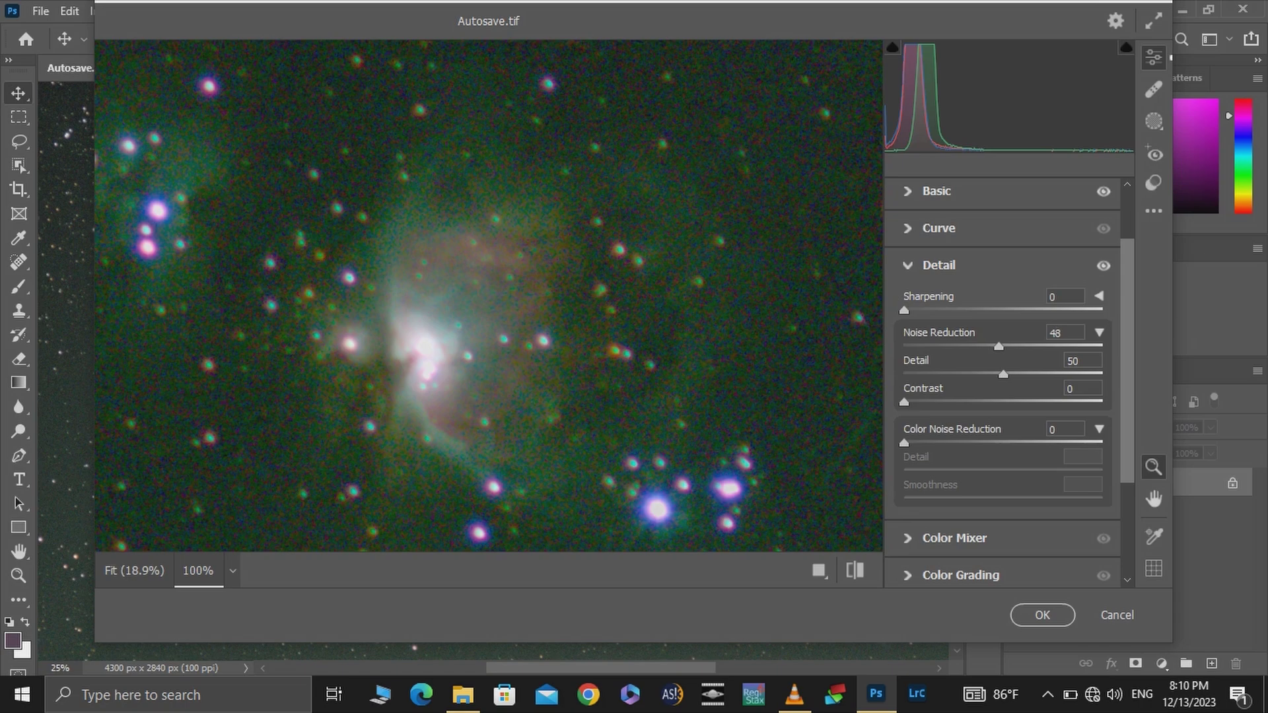
pyautogui.moveTo(1003, 375); pyautogui.dragTo(1047, 374)
pyautogui.moveTo(905, 443); pyautogui.dragTo(960, 442)
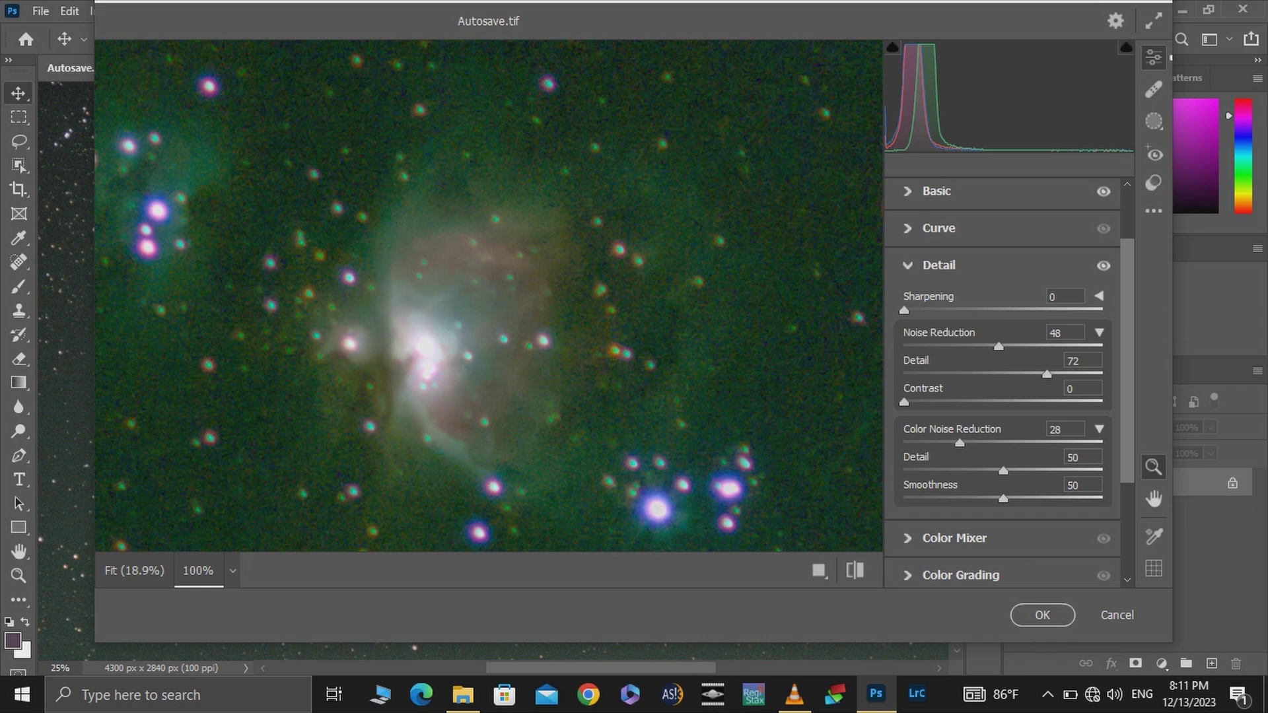
# - Return to the Basic adjustments and set the Tint to +17, checking it on the whole image
pyautogui.scroll(2, 1002, 384)
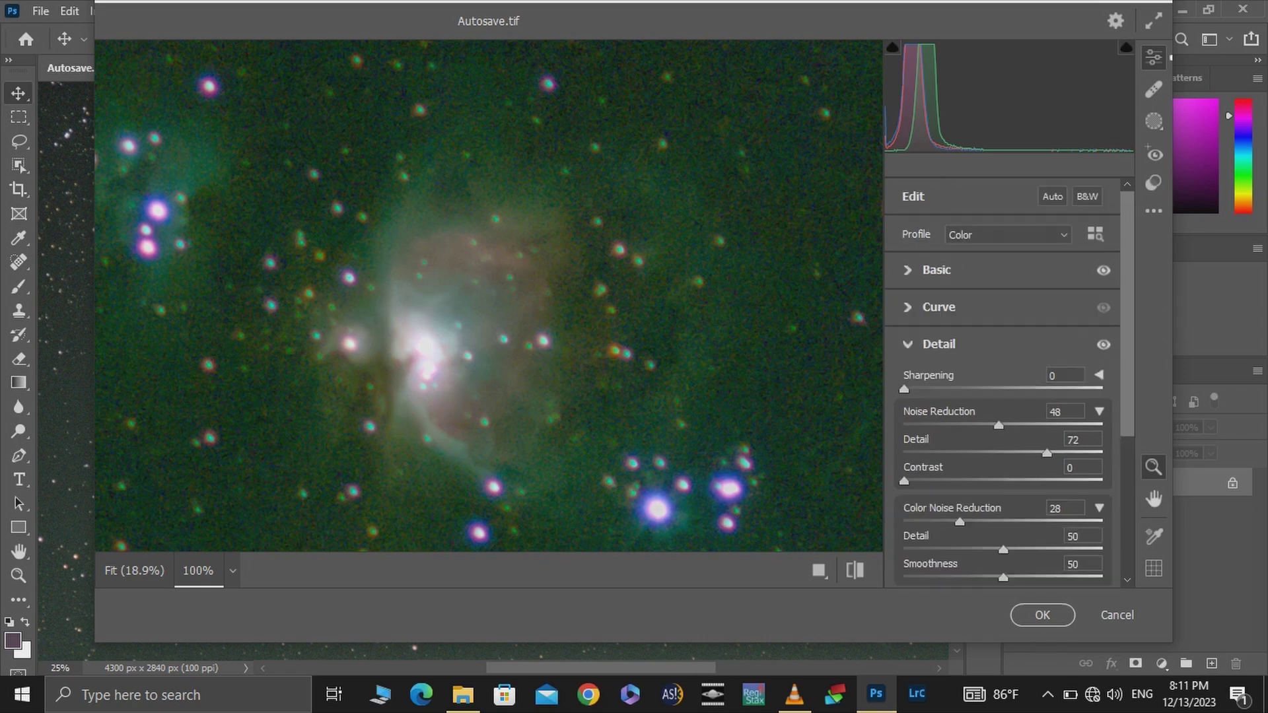
pyautogui.click(937, 270)
pyautogui.scroll(-2, 1003, 383)
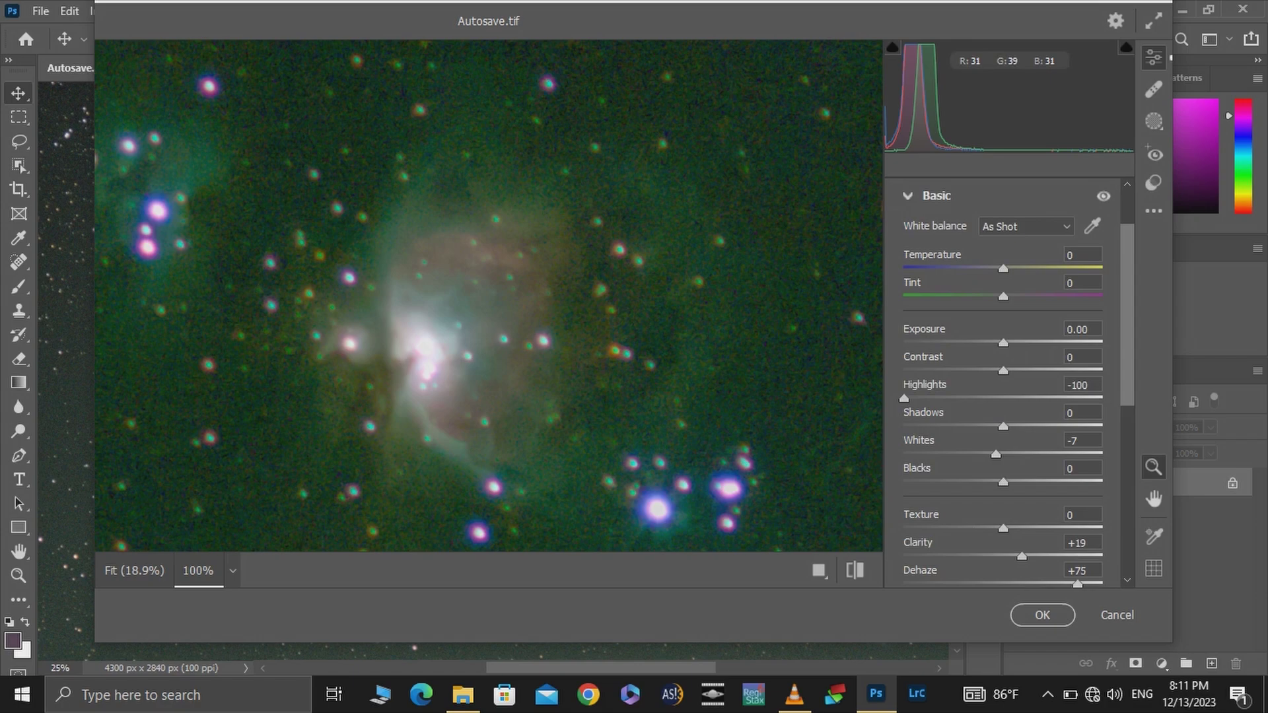
pyautogui.moveTo(1003, 297); pyautogui.dragTo(1018, 297)
pyautogui.click(879, 141)
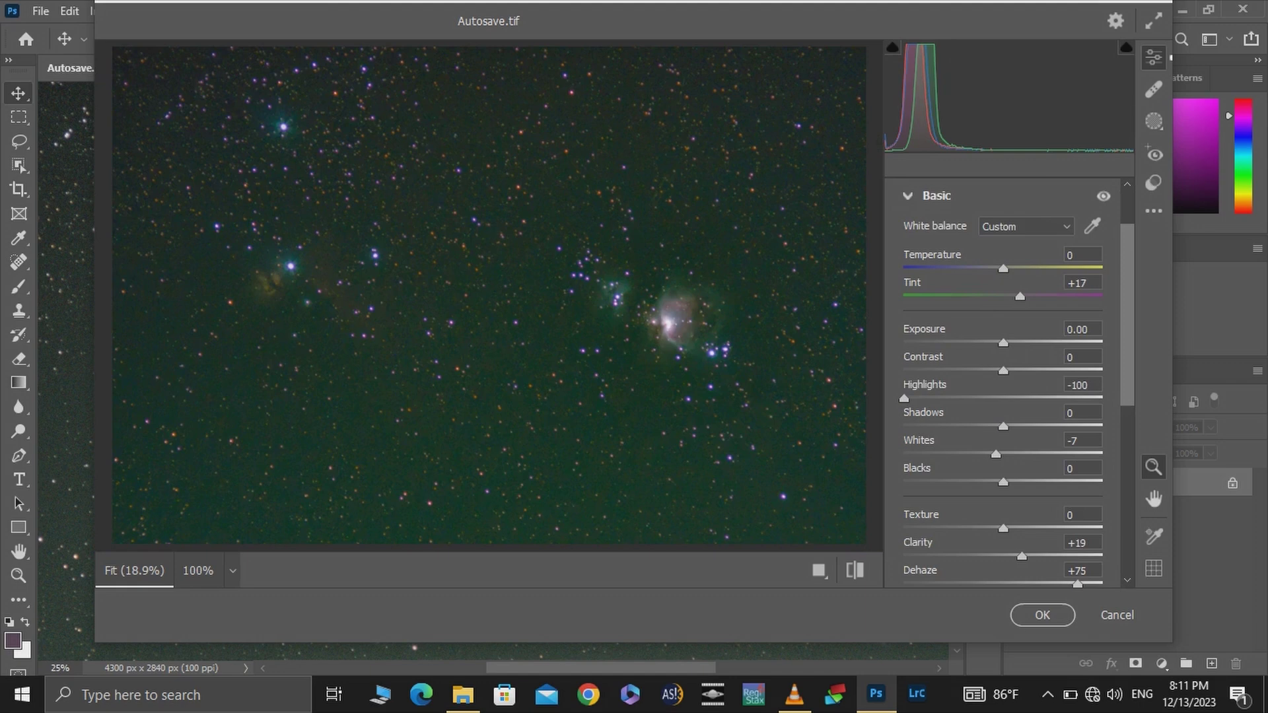
# - Try a Temperature of +7 with Tint +9, then restore Temperature 0 and Tint +17
pyautogui.moveTo(1021, 297); pyautogui.dragTo(1011, 268)
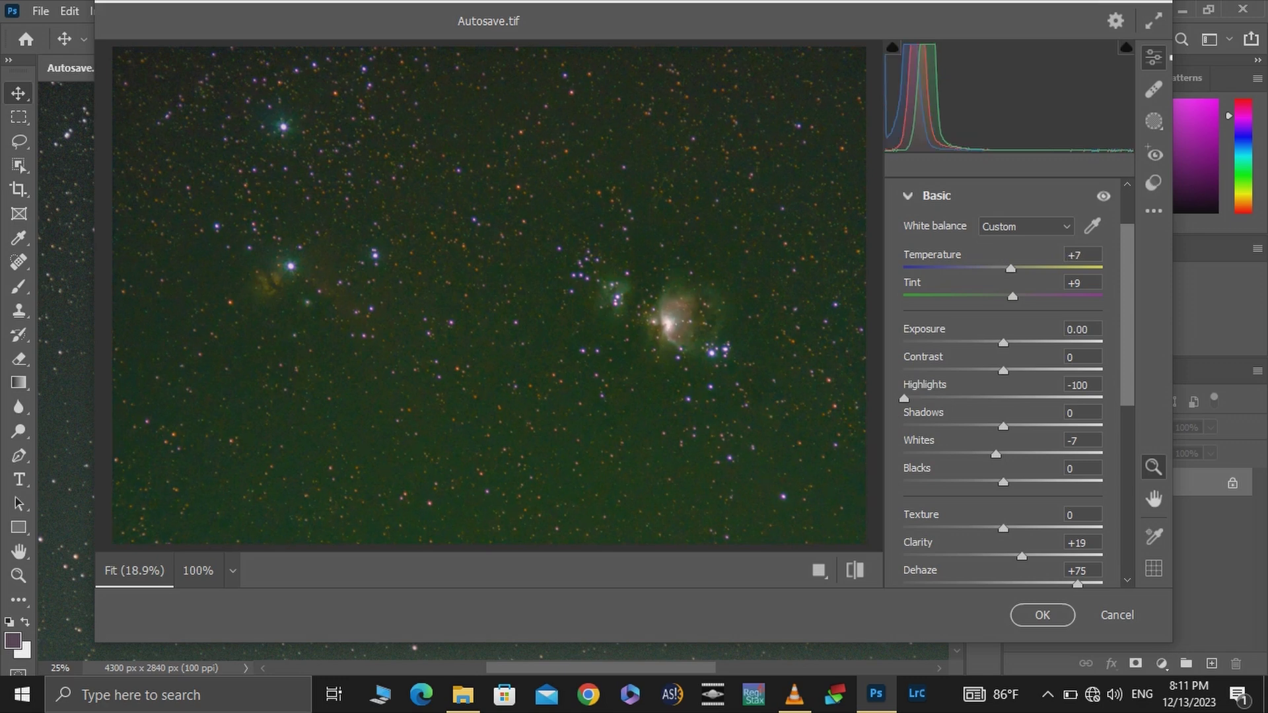
pyautogui.hotkey('ctrl', 'z')
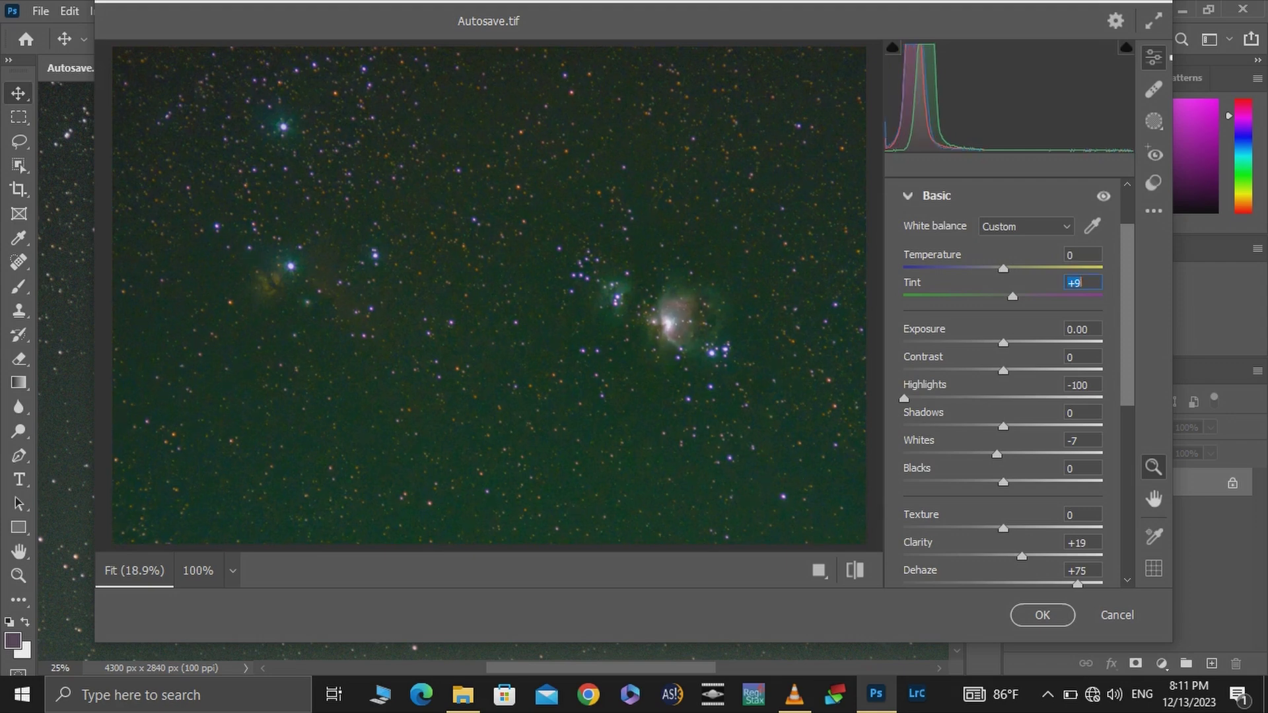
pyautogui.write('17')
pyautogui.hotkey('shift', 'Tab')
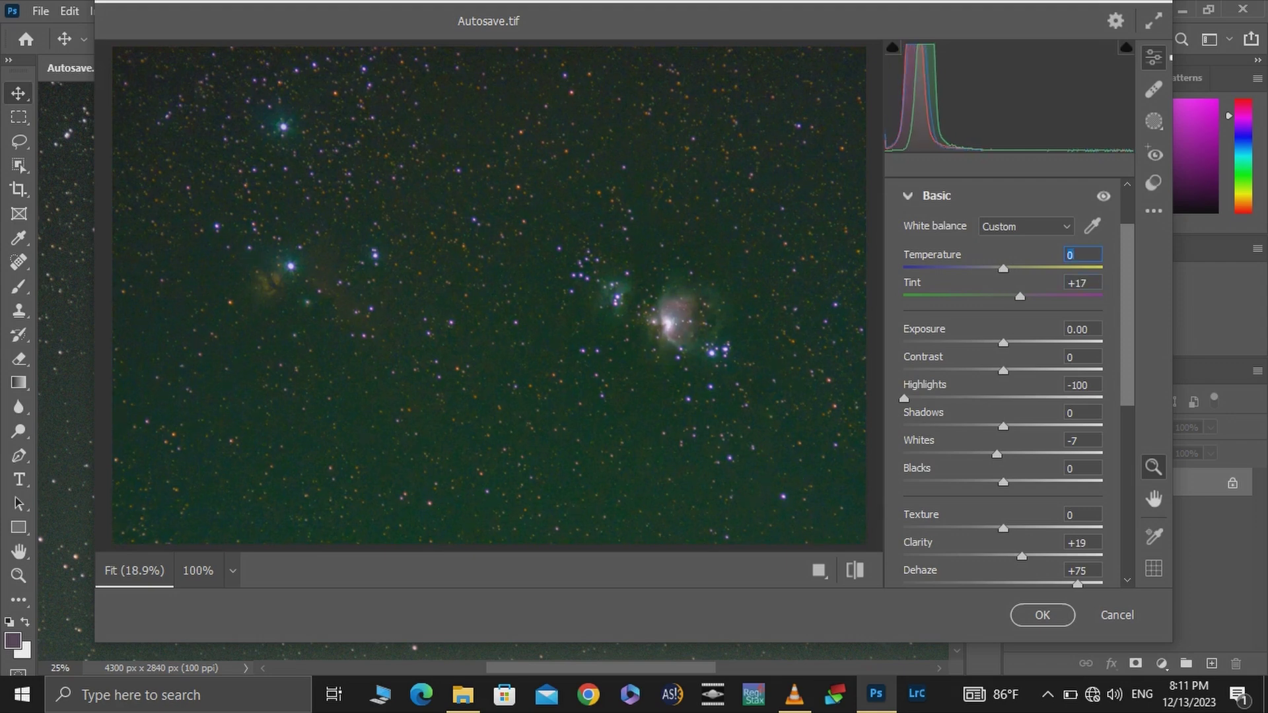
# - Reduce the Tint to +6 and apply the Camera Raw Filter to the image
pyautogui.moveTo(1020, 297); pyautogui.dragTo(1016, 296)
pyautogui.scroll(-11, 1014, 297)
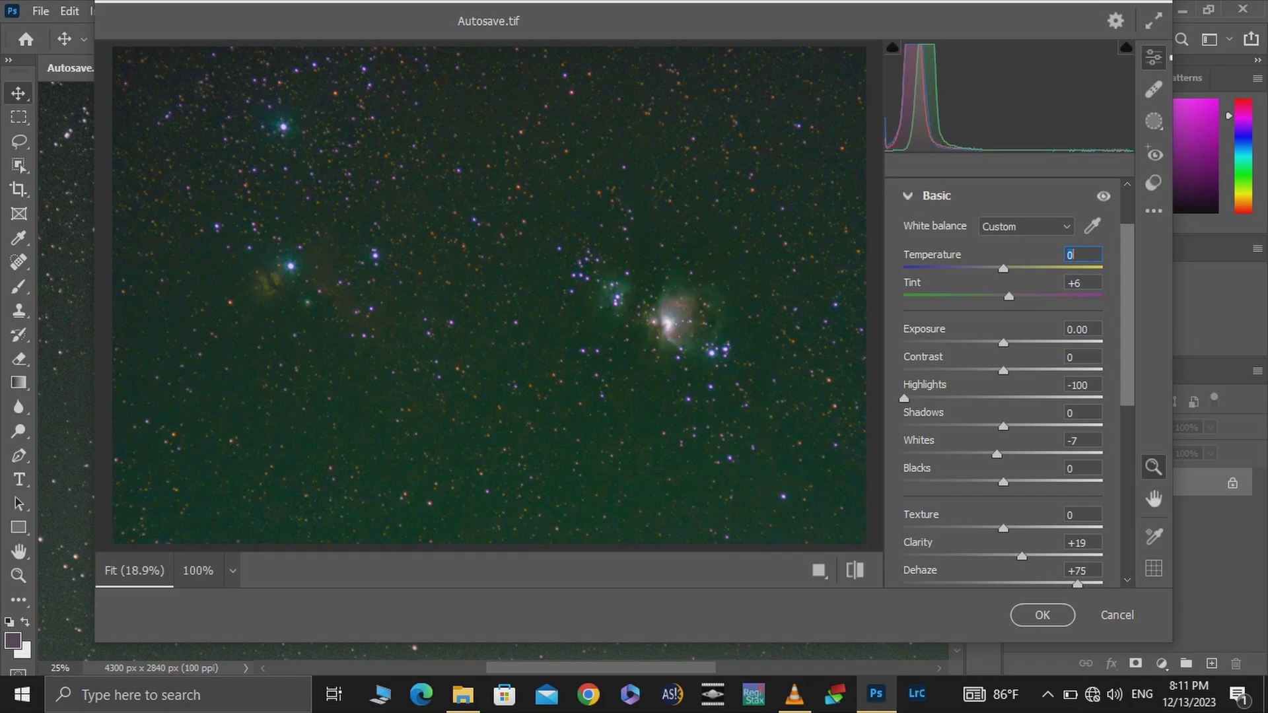
pyautogui.press('Return')
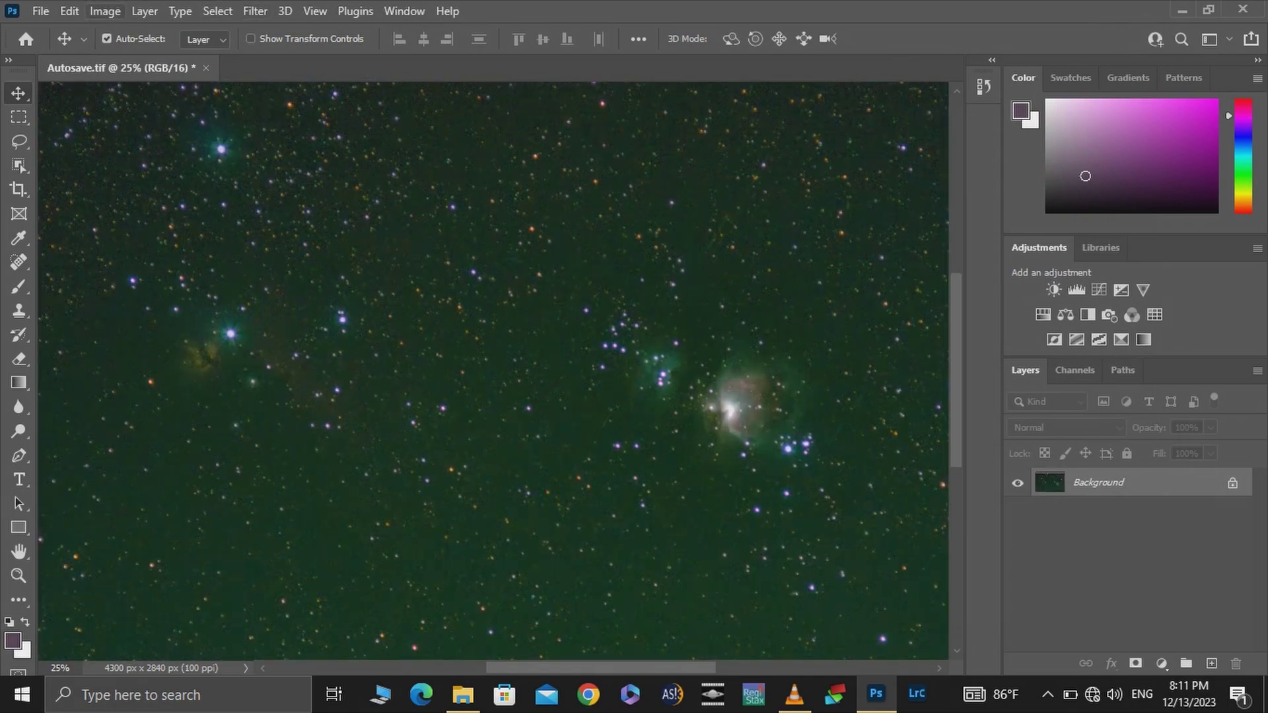
# - Apply a Levels adjustment with the Green channel's midtone set to 0.84, leaving the Red and Blue channels at their defaults
pyautogui.click(105, 11)
pyautogui.moveTo(165, 59)
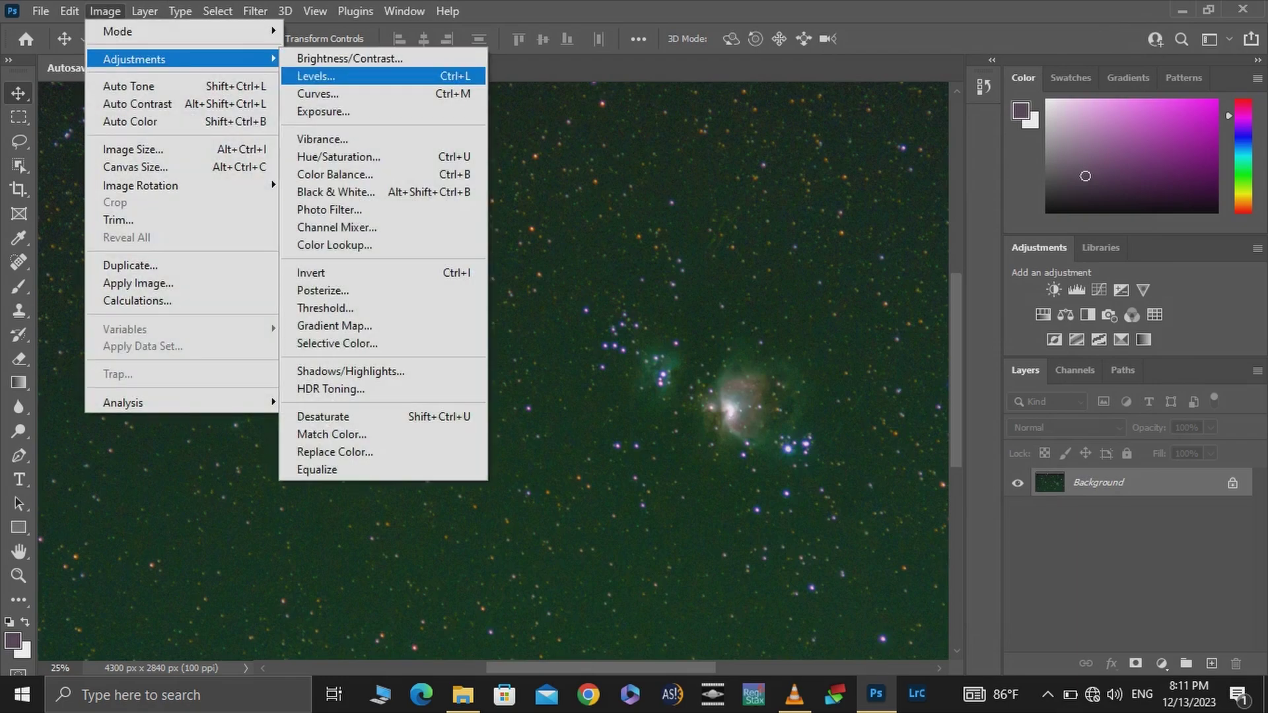
pyautogui.click(315, 76)
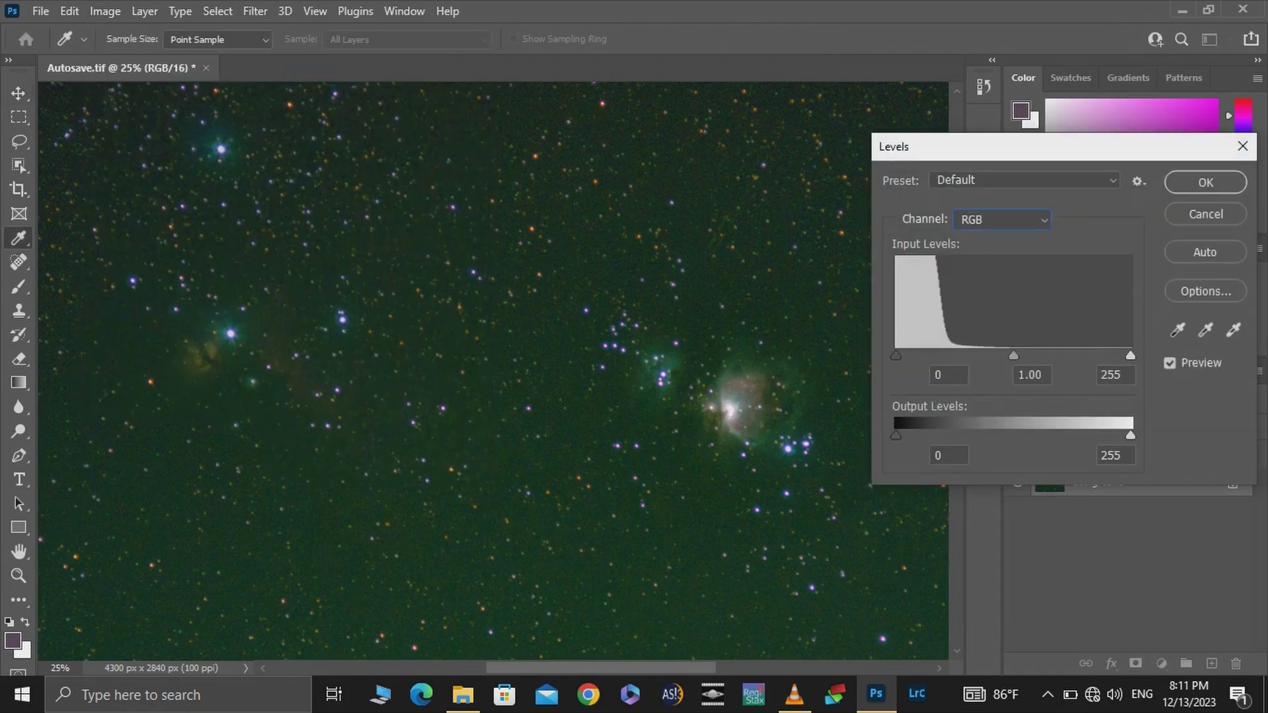
pyautogui.click(1001, 220)
pyautogui.click(1001, 252)
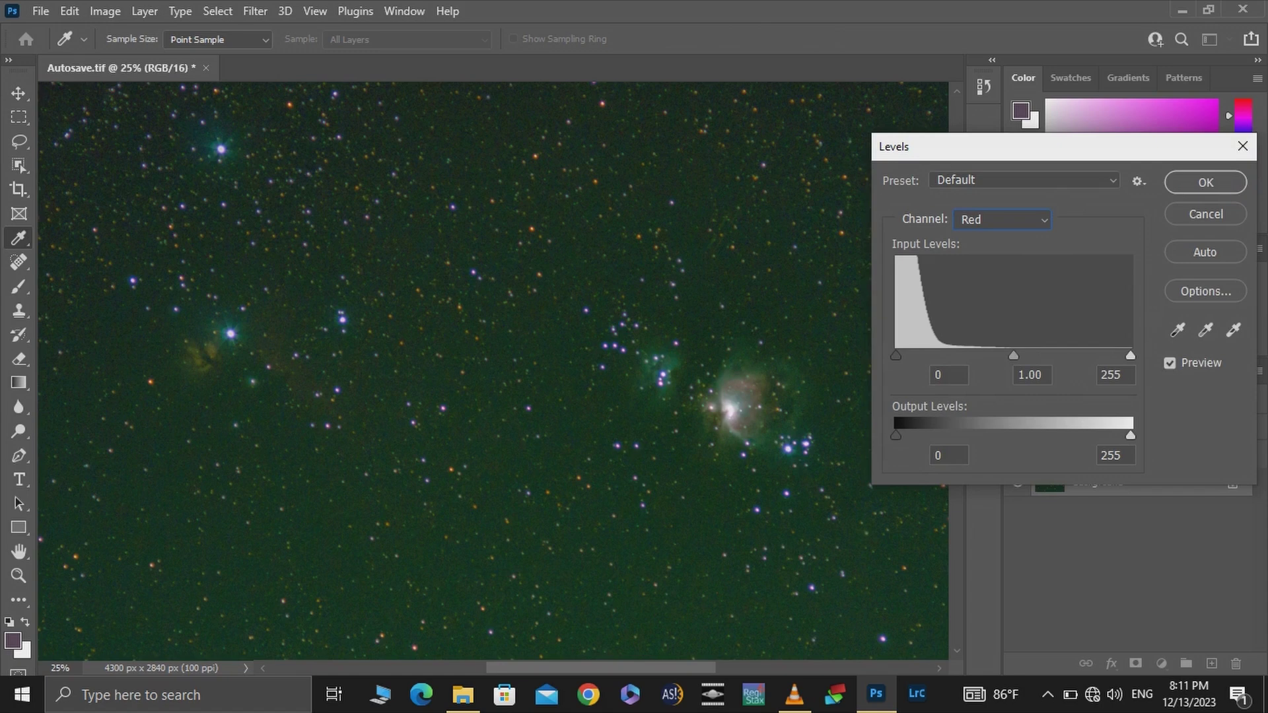
pyautogui.click(1002, 220)
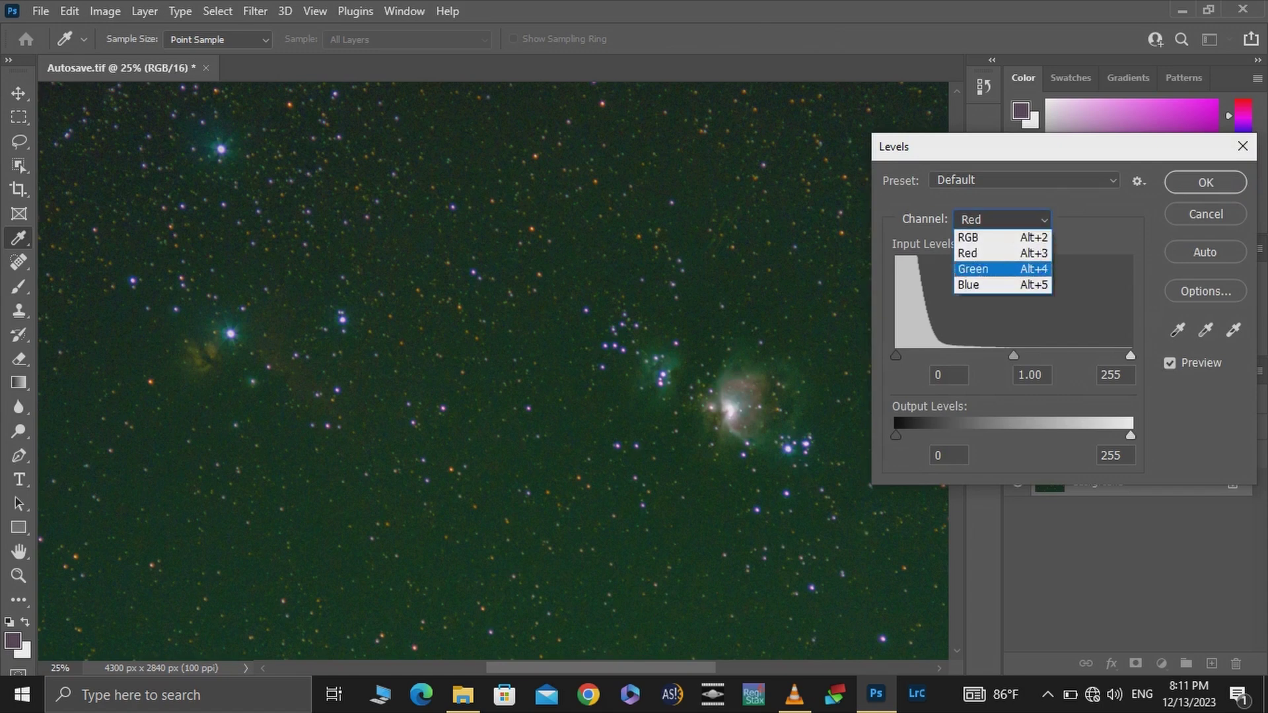
pyautogui.click(977, 266)
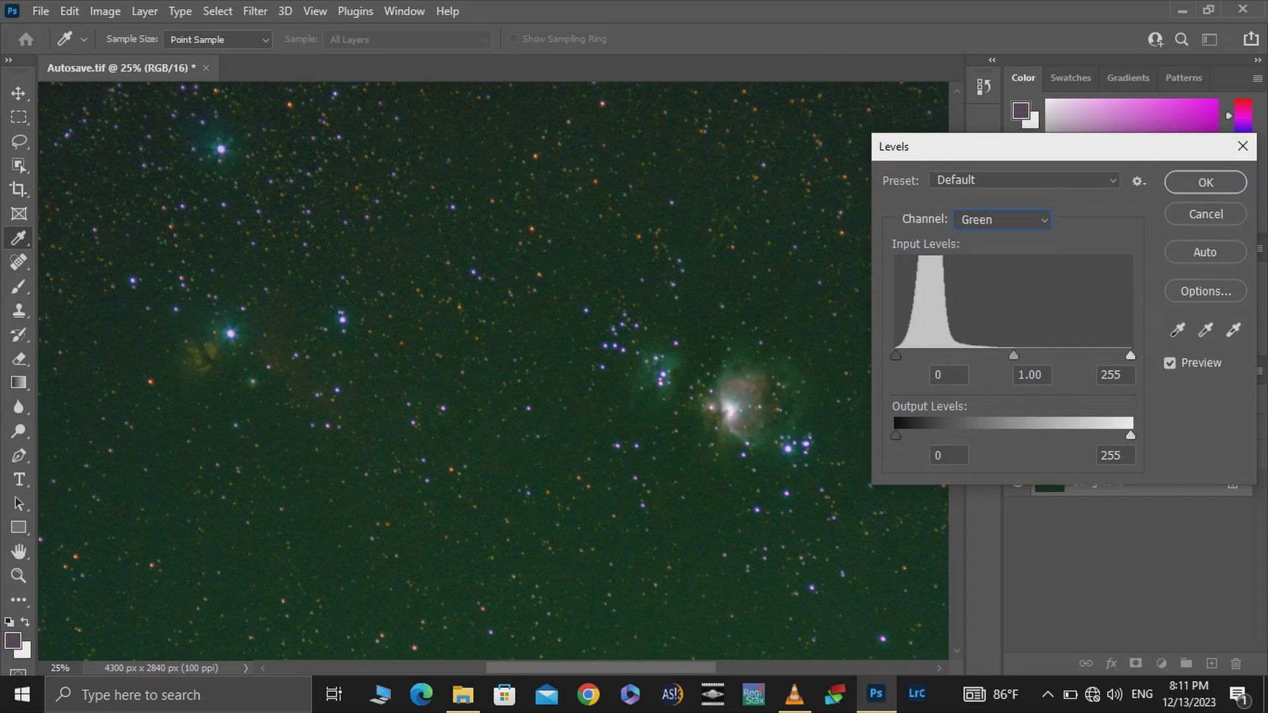
pyautogui.moveTo(1014, 356); pyautogui.dragTo(1026, 356)
pyautogui.click(1030, 374)
pyautogui.click(1002, 220)
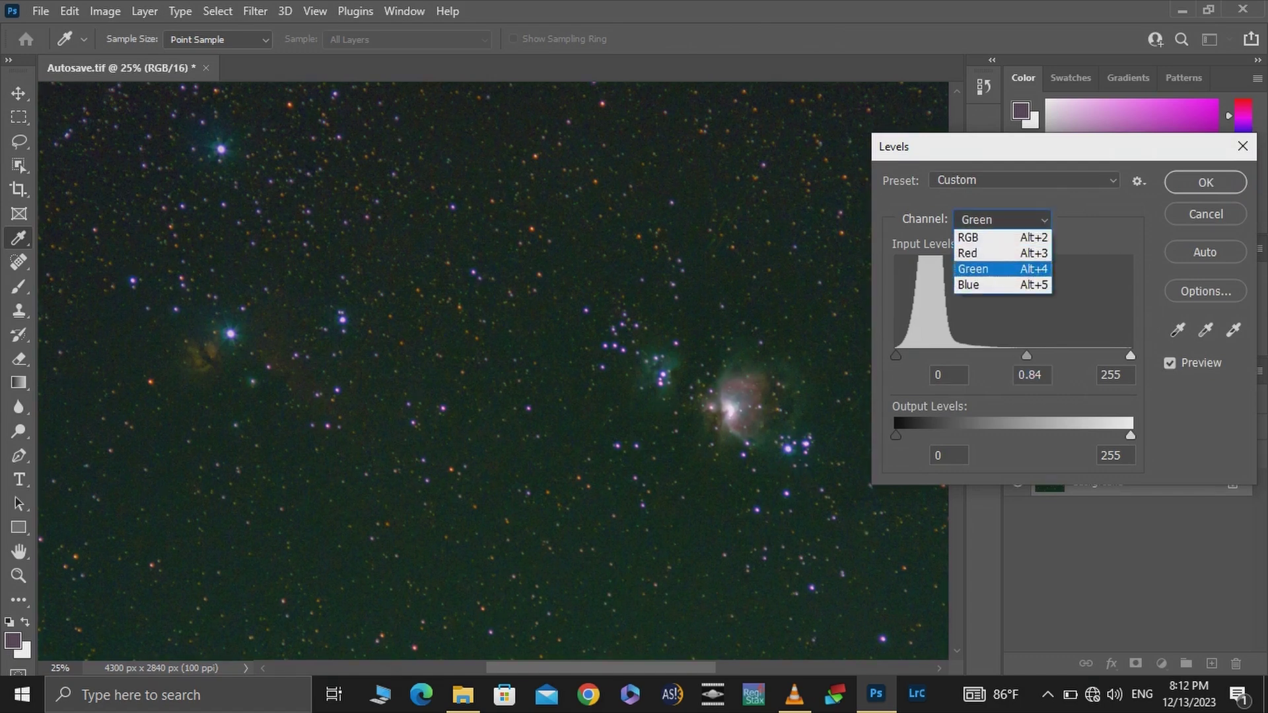
pyautogui.click(978, 284)
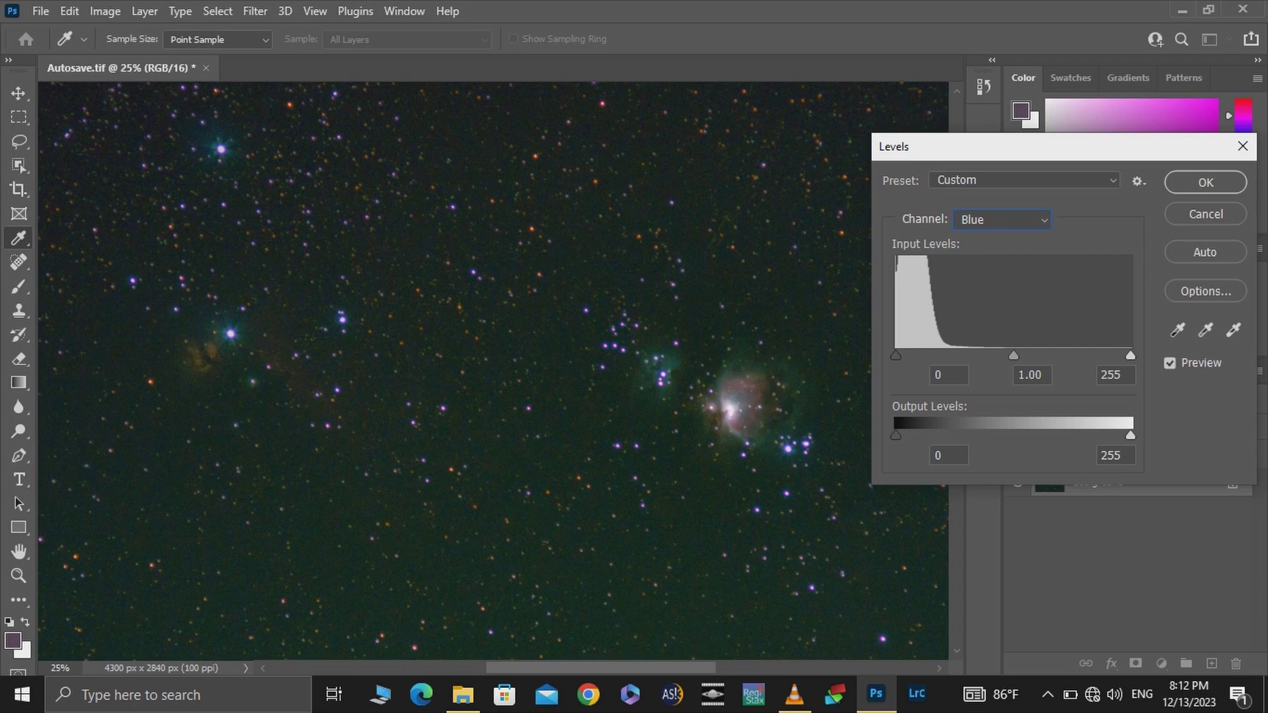
pyautogui.click(1206, 182)
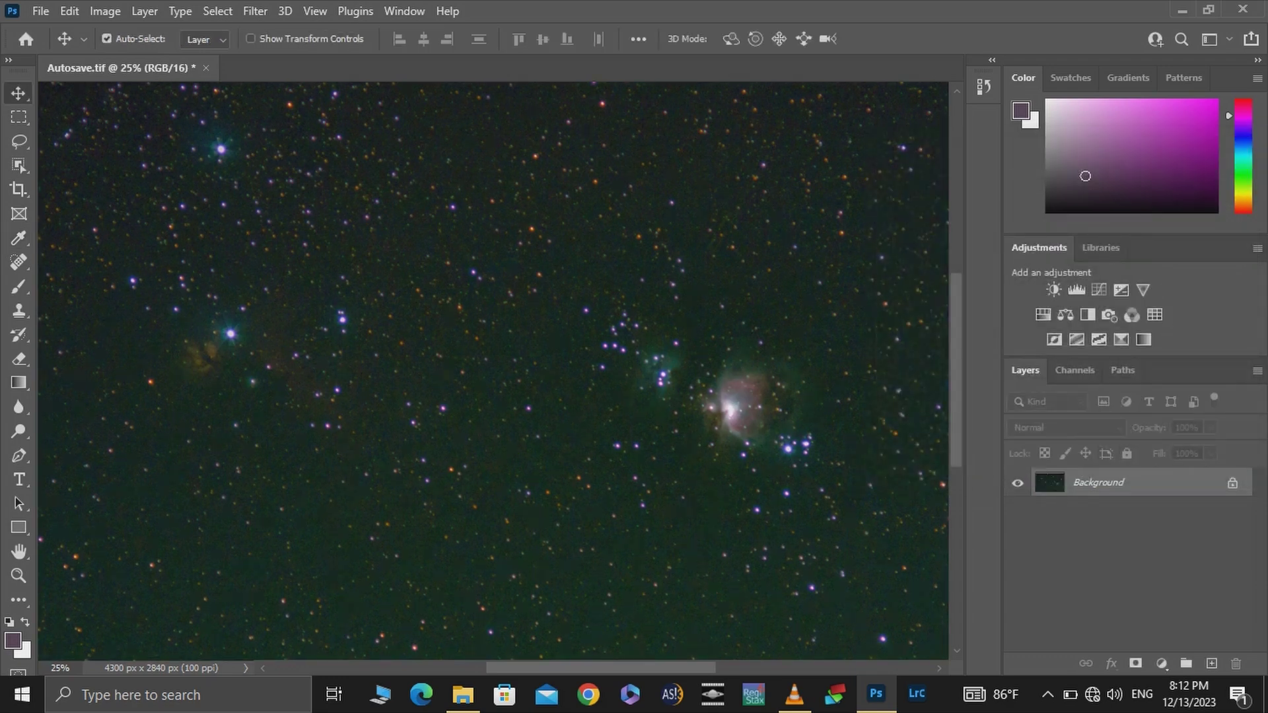
# - Examine the color balance of the star field and the Orion nebula up close and across the whole frame
pyautogui.scroll(2, 266, 400)
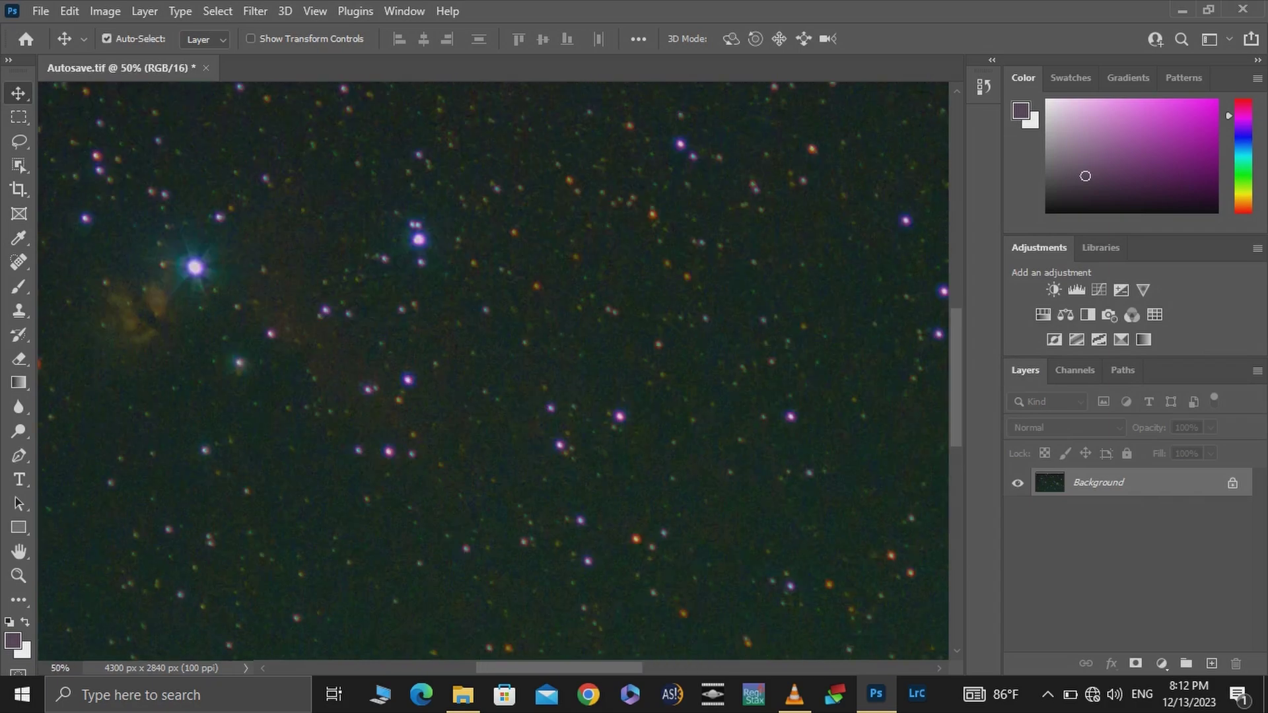
pyautogui.press('ctrl')
pyautogui.scroll(-2, 268, 394)
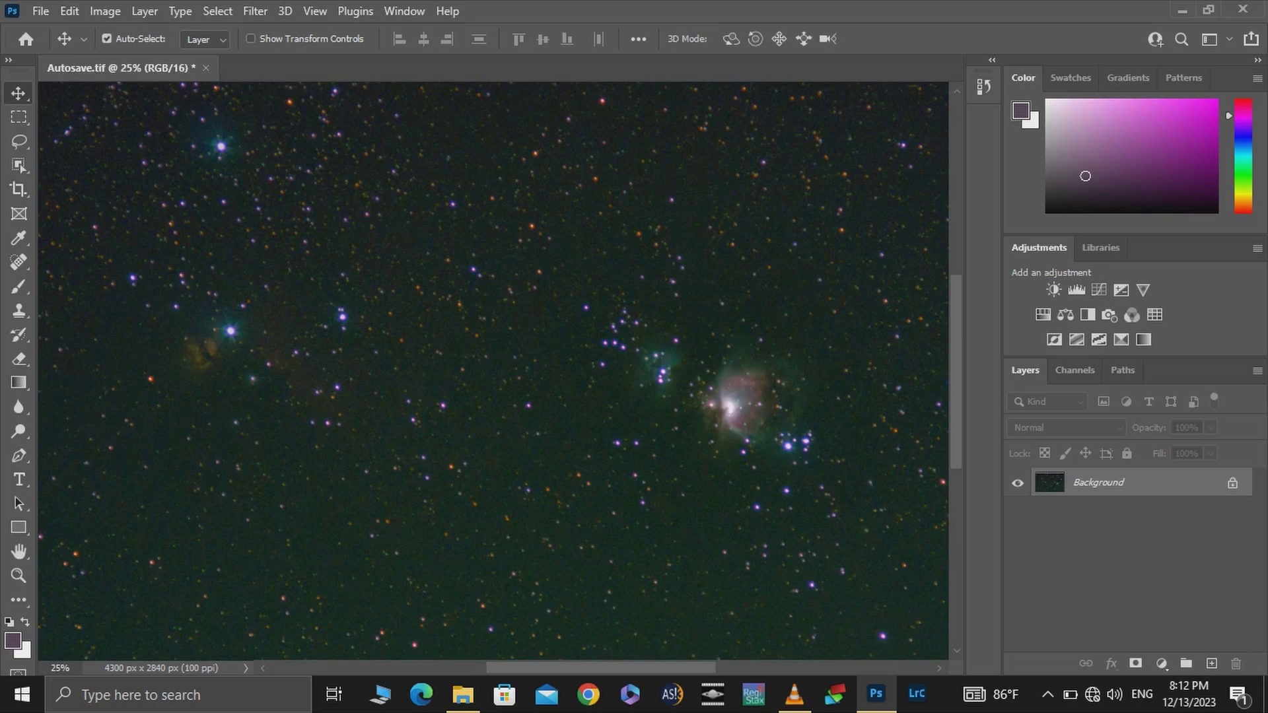
pyautogui.press('ctrl')
pyautogui.scroll(3, 759, 432)
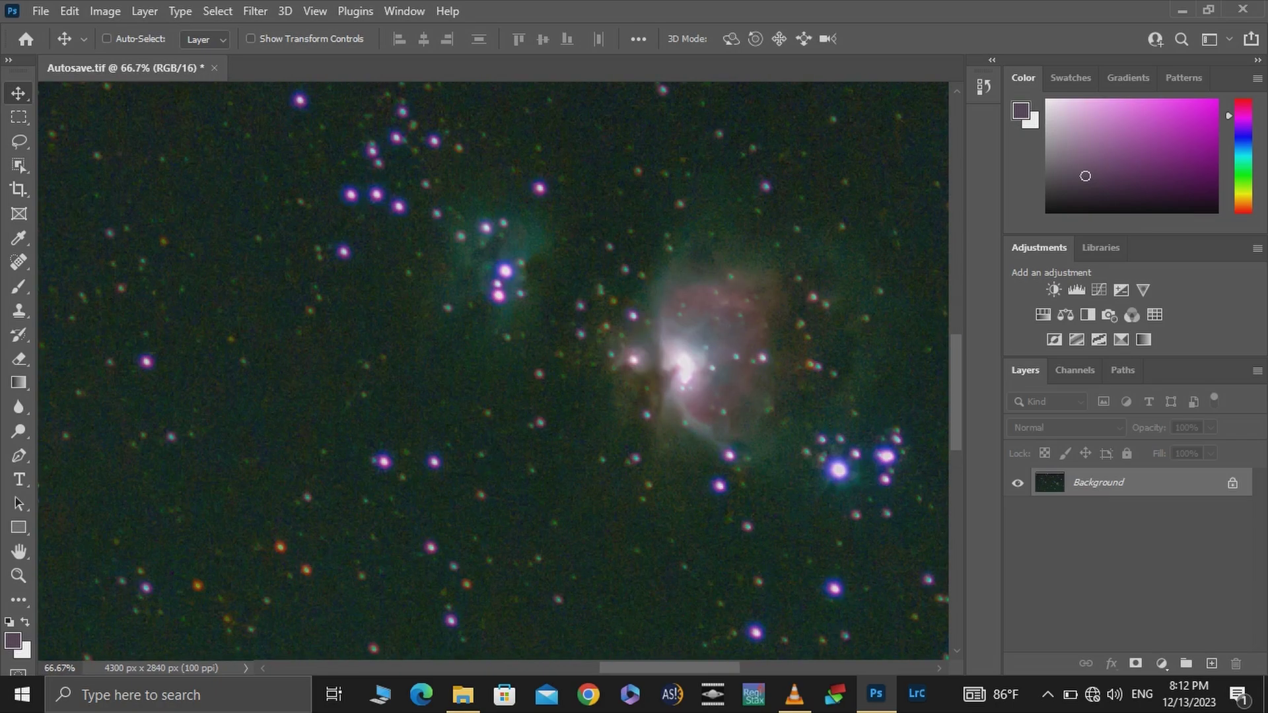
pyautogui.scroll(-2, 760, 383)
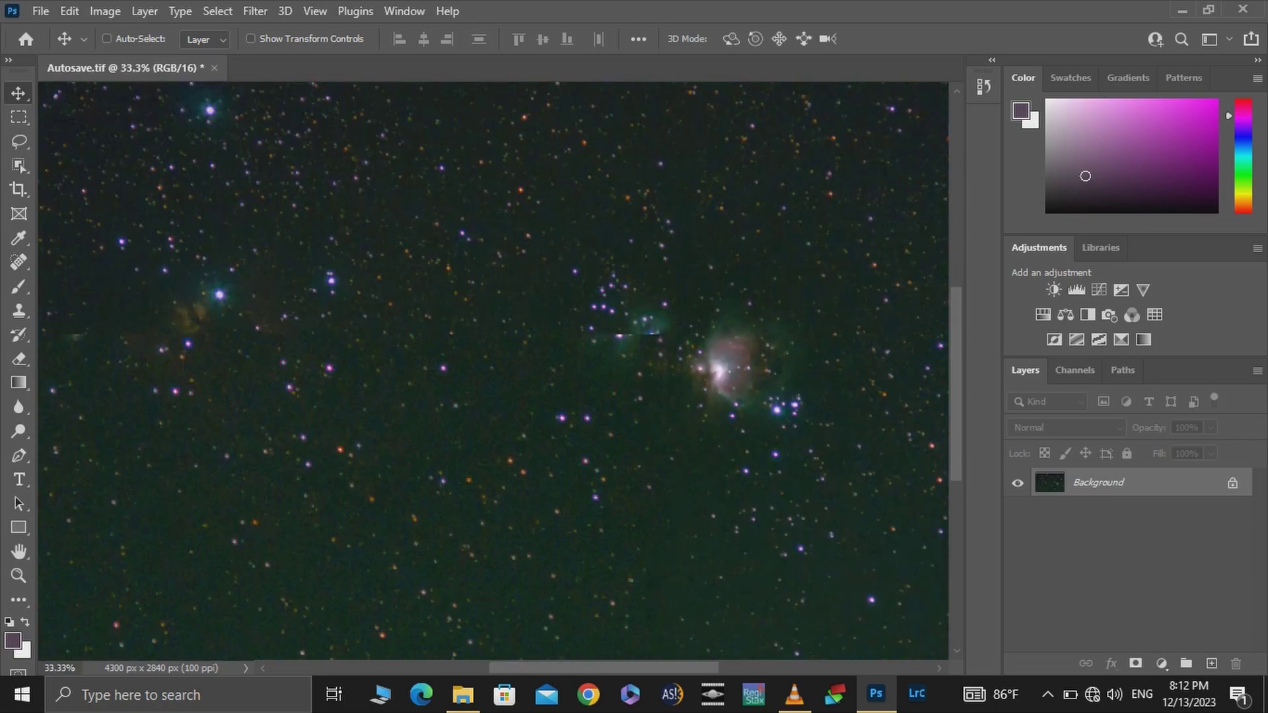
pyautogui.scroll(-3, 760, 383)
pyautogui.scroll(2, 512, 371)
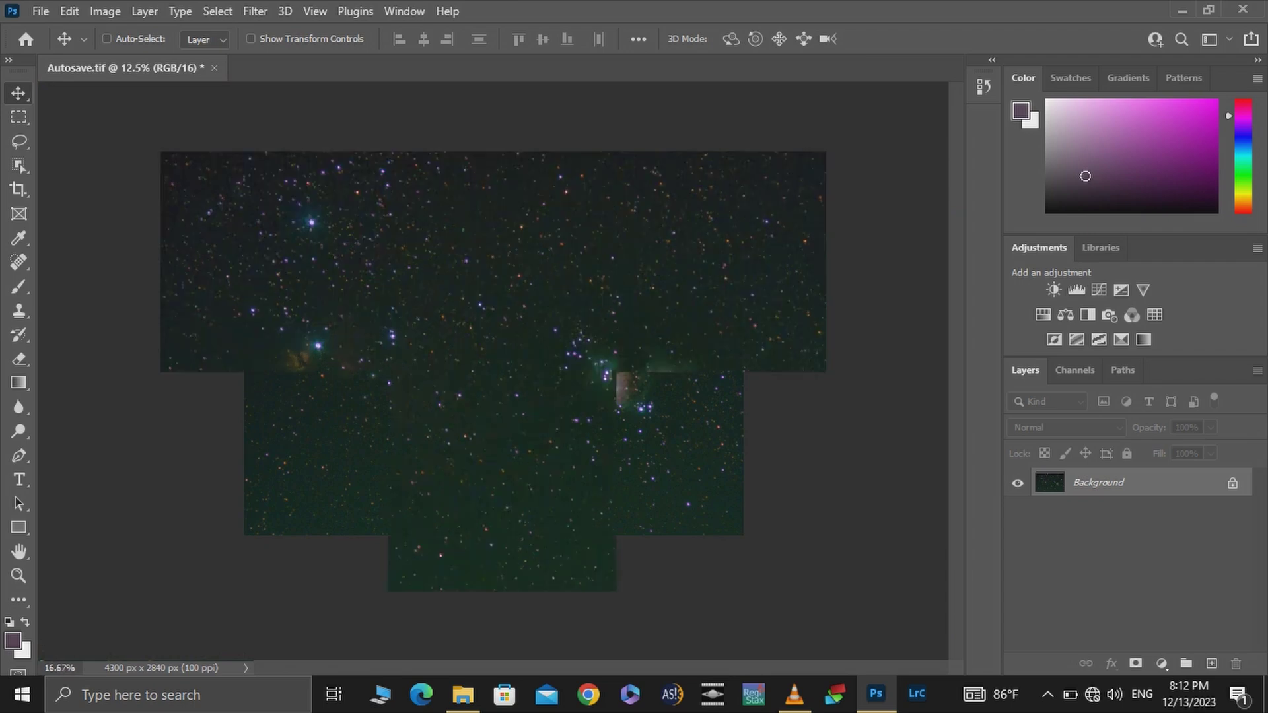
# - Darken the whole image with a Levels adjustment, setting the RGB midtone to 0.82
pyautogui.hotkey('ctrl', 'l')
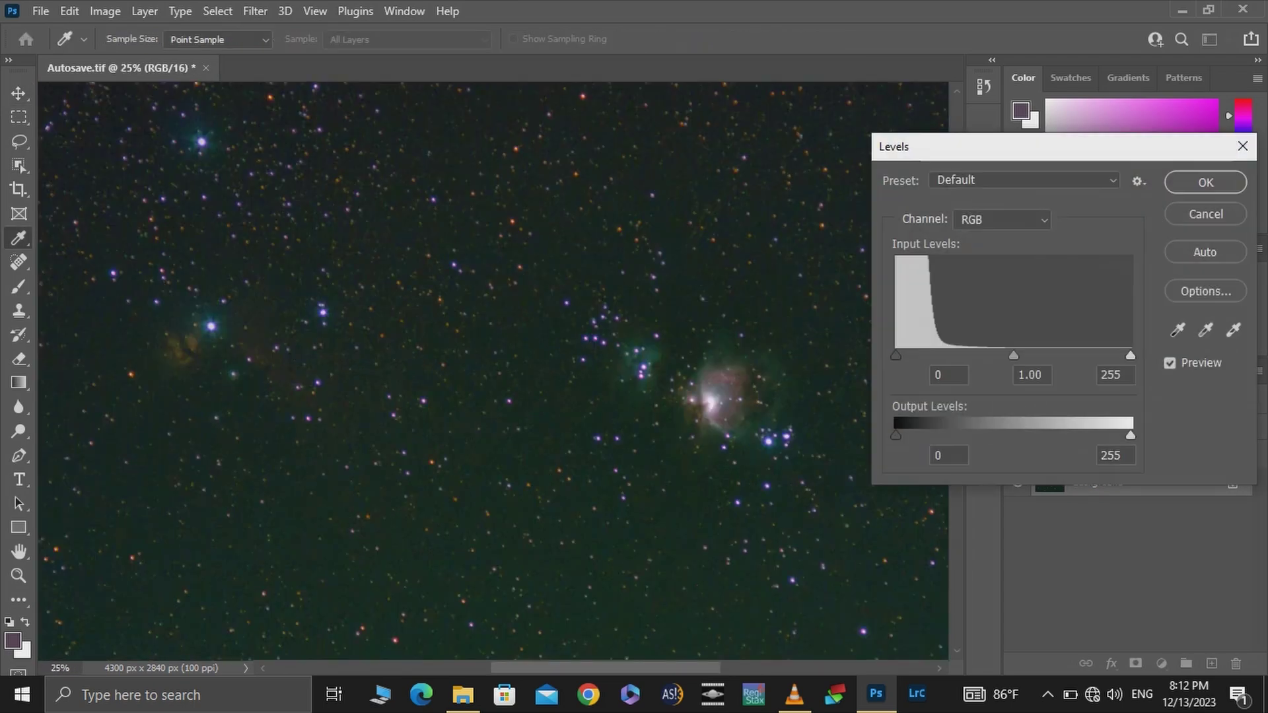
pyautogui.moveTo(1014, 355); pyautogui.dragTo(1028, 355)
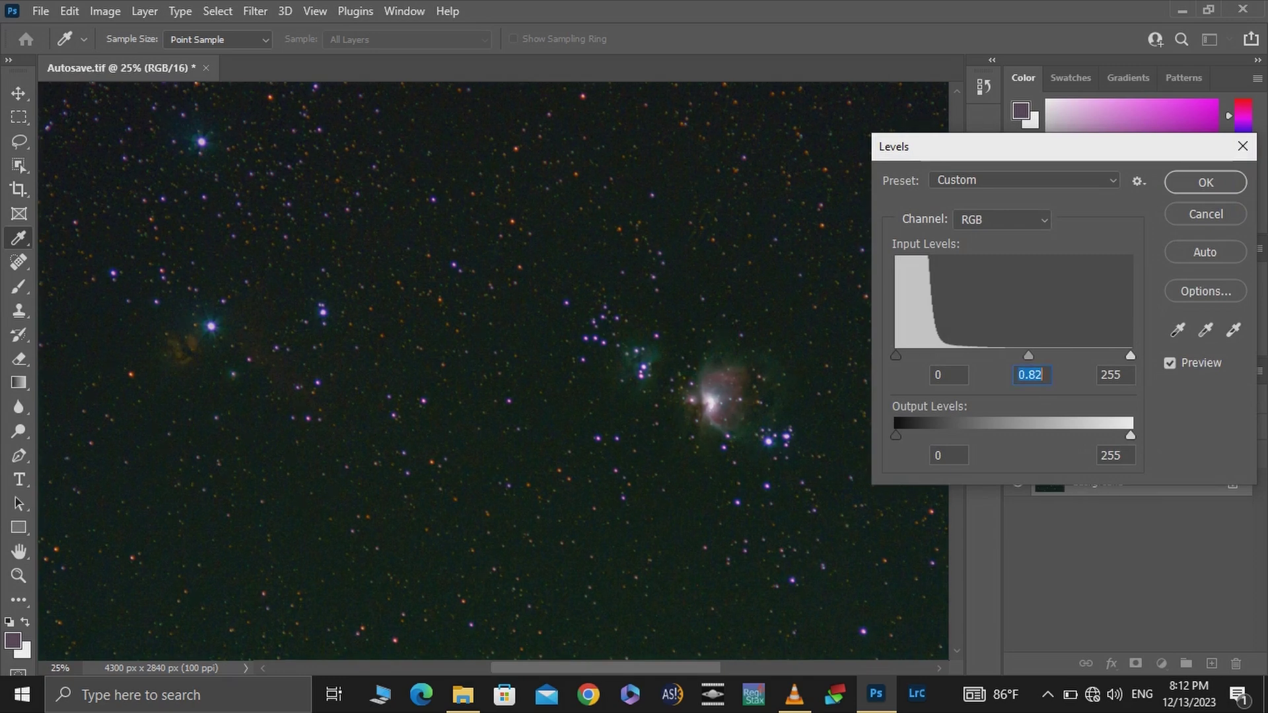
pyautogui.press('Return')
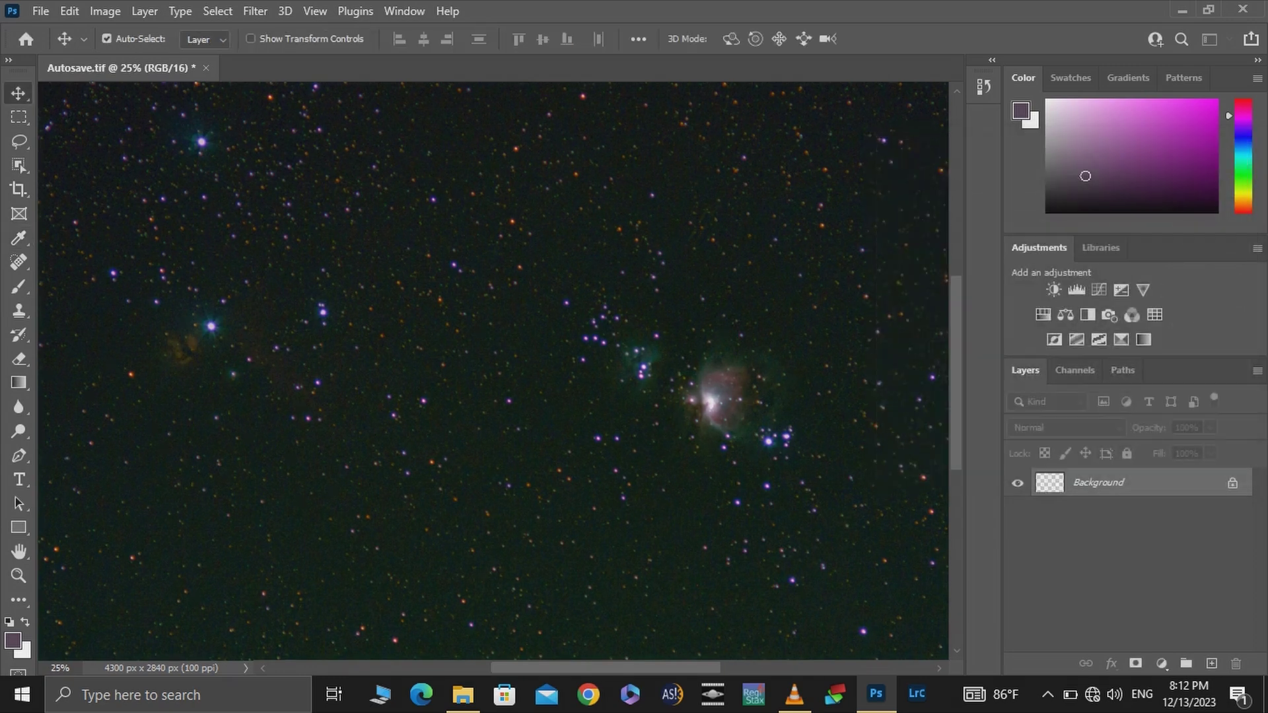
pyautogui.hotkey('ctrl', '-')
pyautogui.hotkey('ctrl', '+')
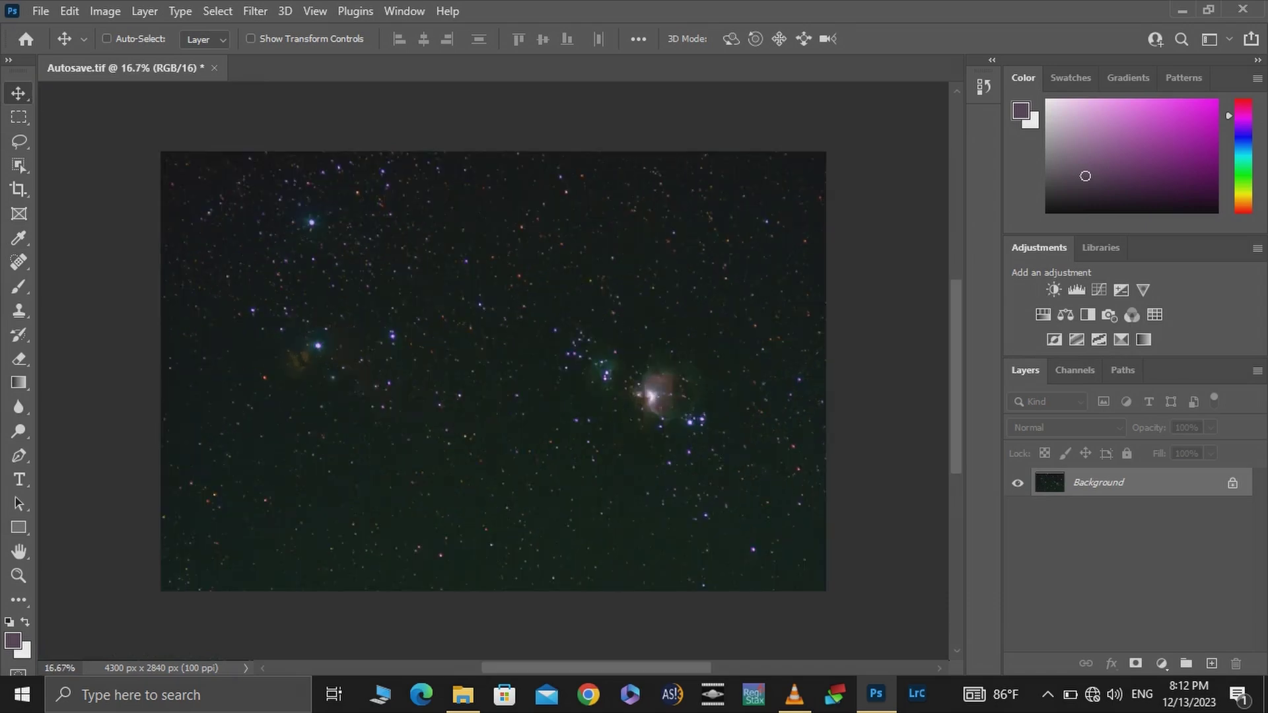
pyautogui.hotkey('ctrl', '+')
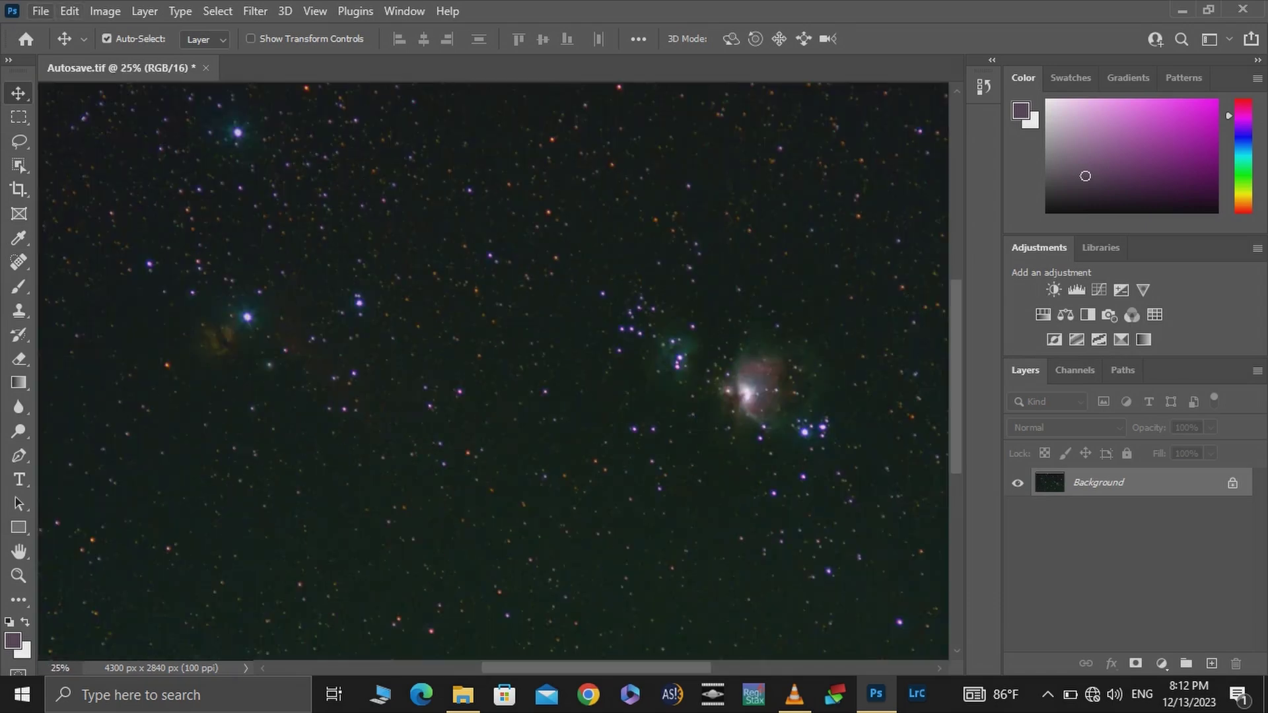
# - Save the image as a TIFF file named PENTAX ASTROTRACER ORION in the 117_1123 folder, with ZIP compression, interleaved pixel order and IBM PC byte order
pyautogui.click(40, 11)
pyautogui.click(60, 235)
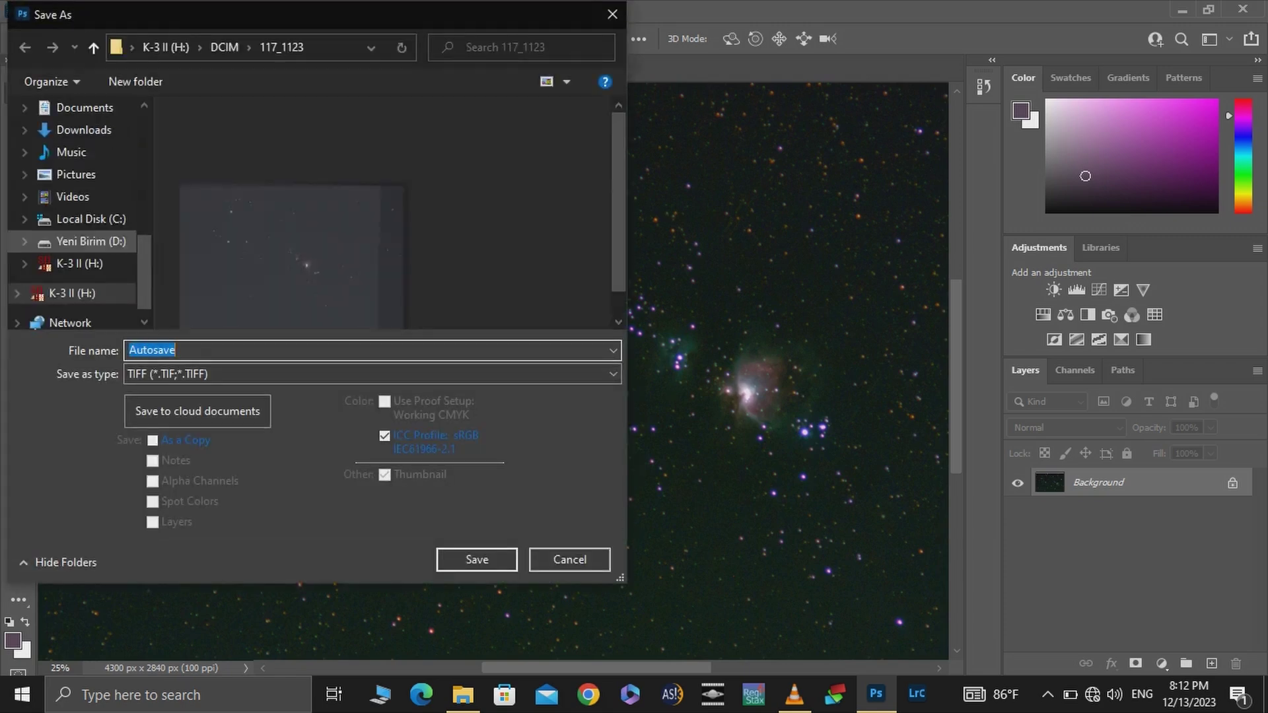
pyautogui.write('PENTAX ASTROTRACER')
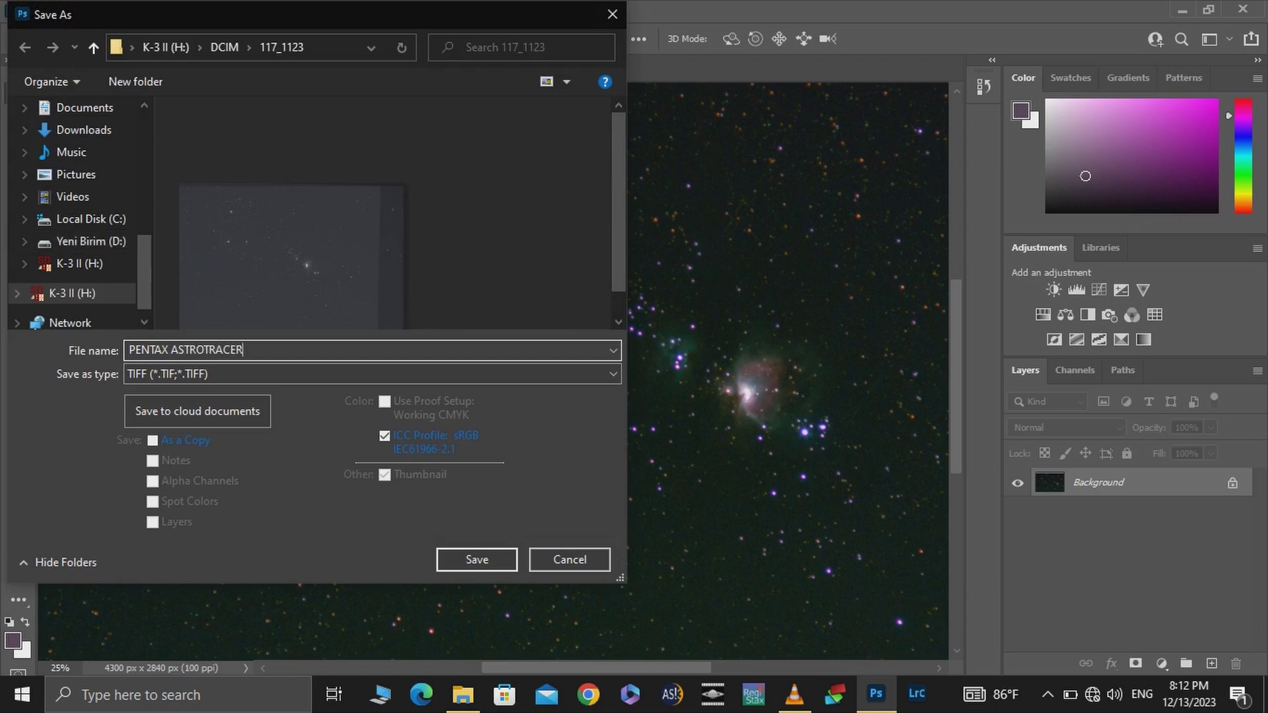
pyautogui.write(' ORI')
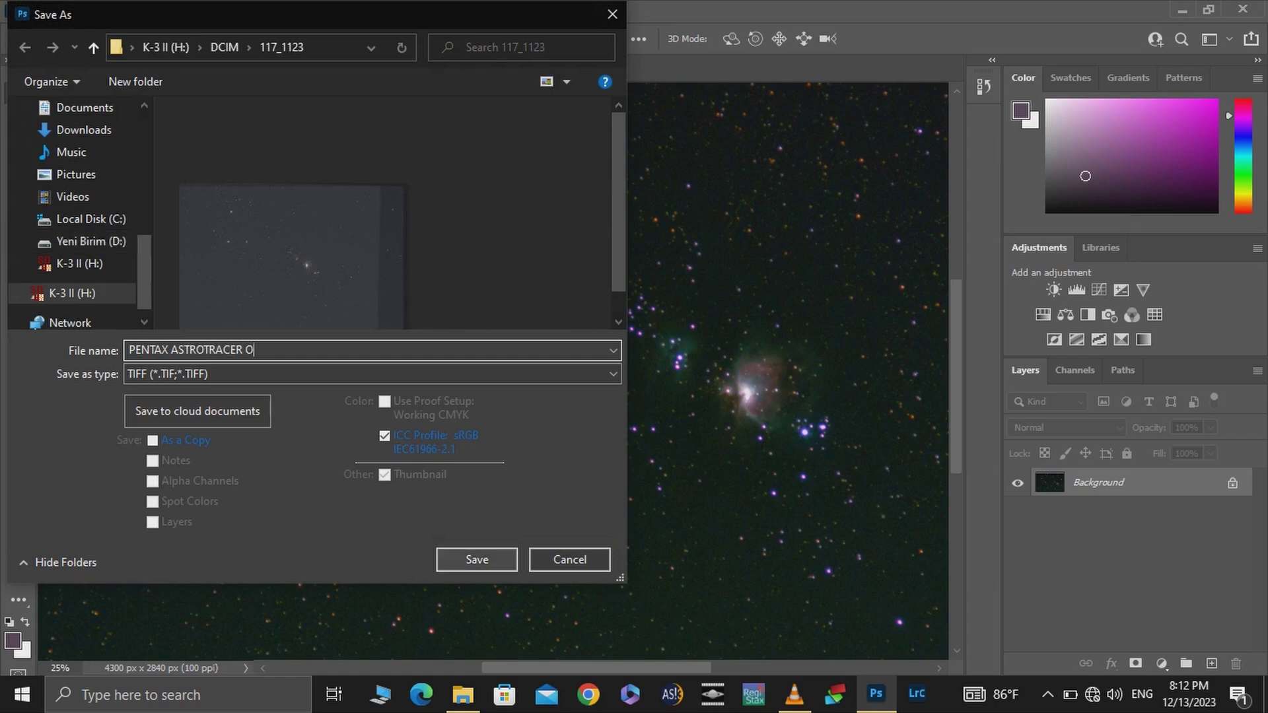
pyautogui.write('ON')
pyautogui.press('Return')
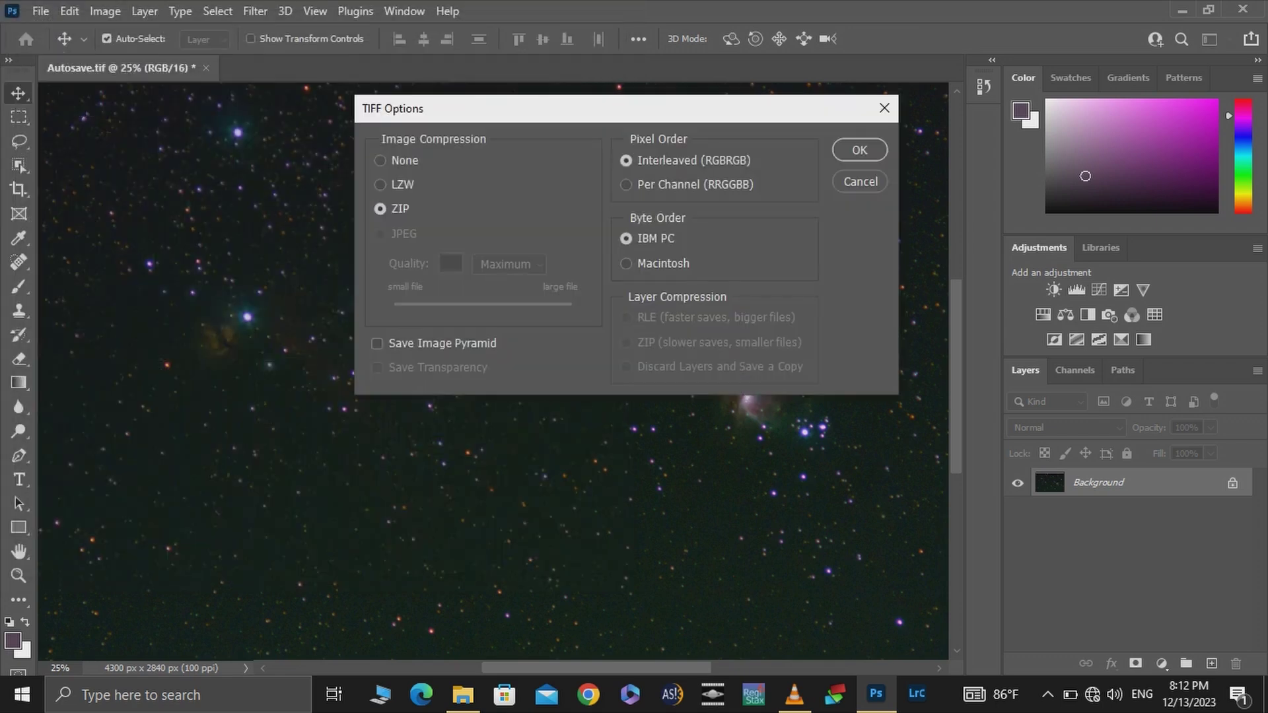
pyautogui.press('Return')
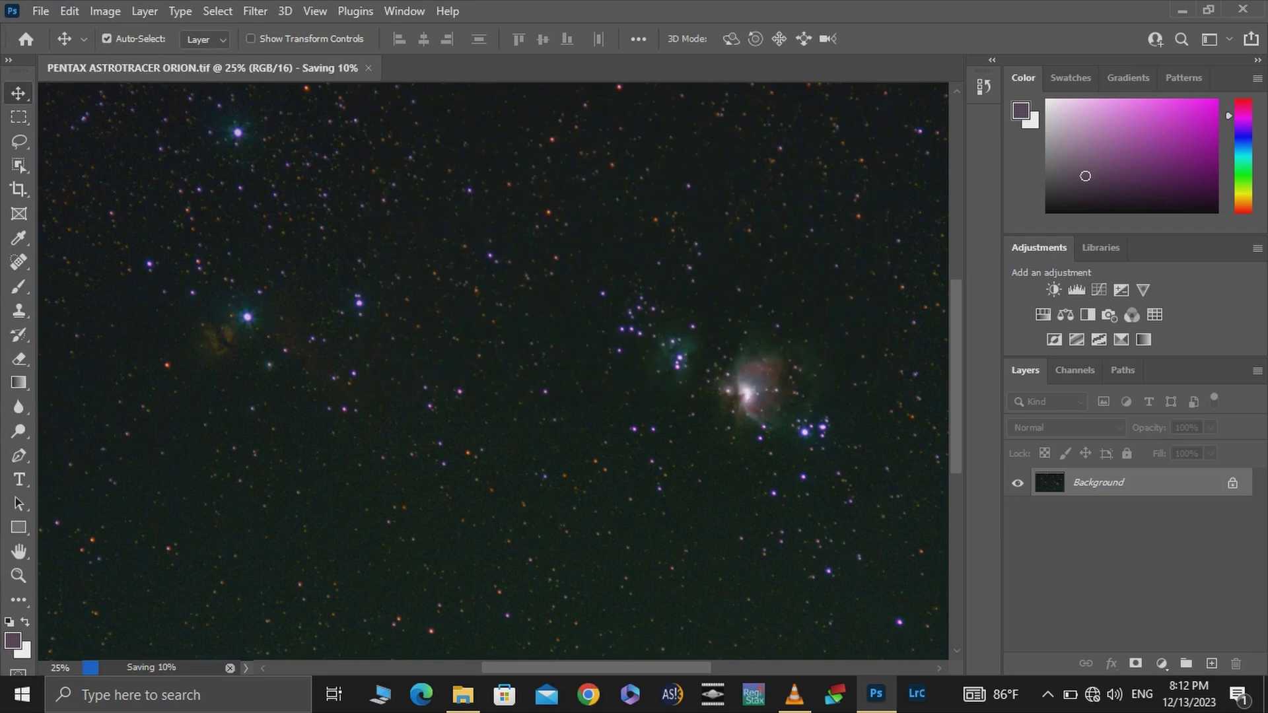